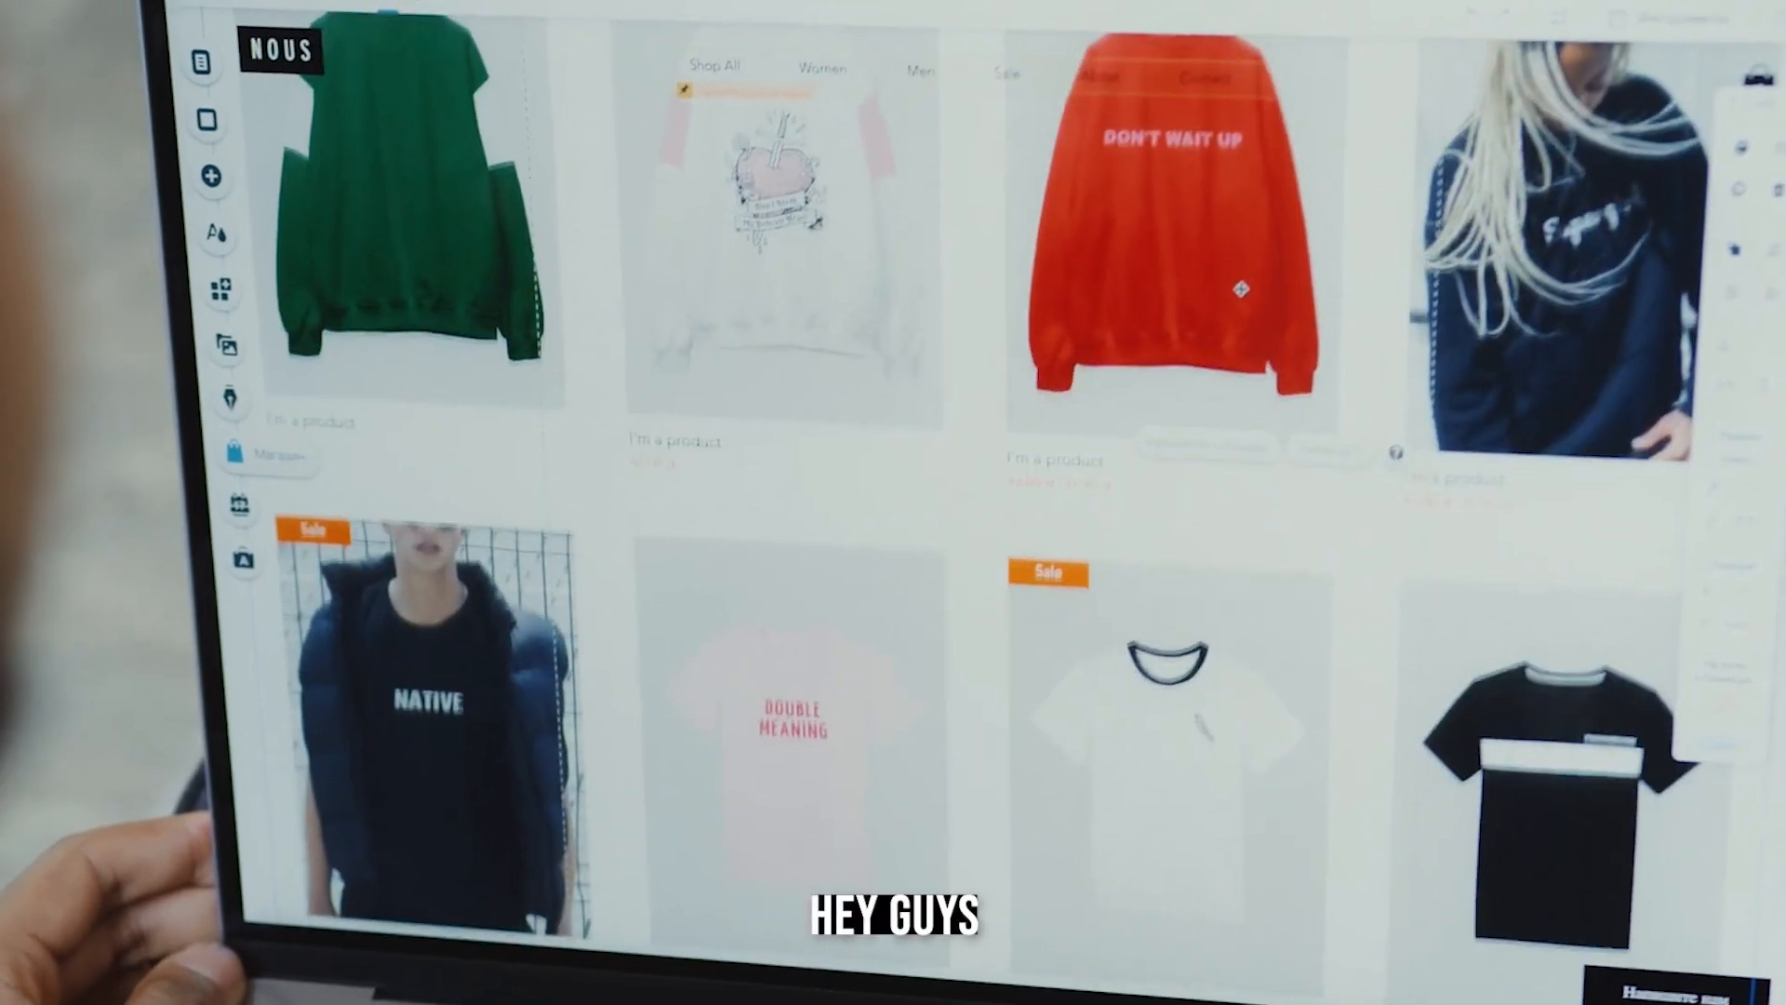
scroll(1260, 253, "down", 4)
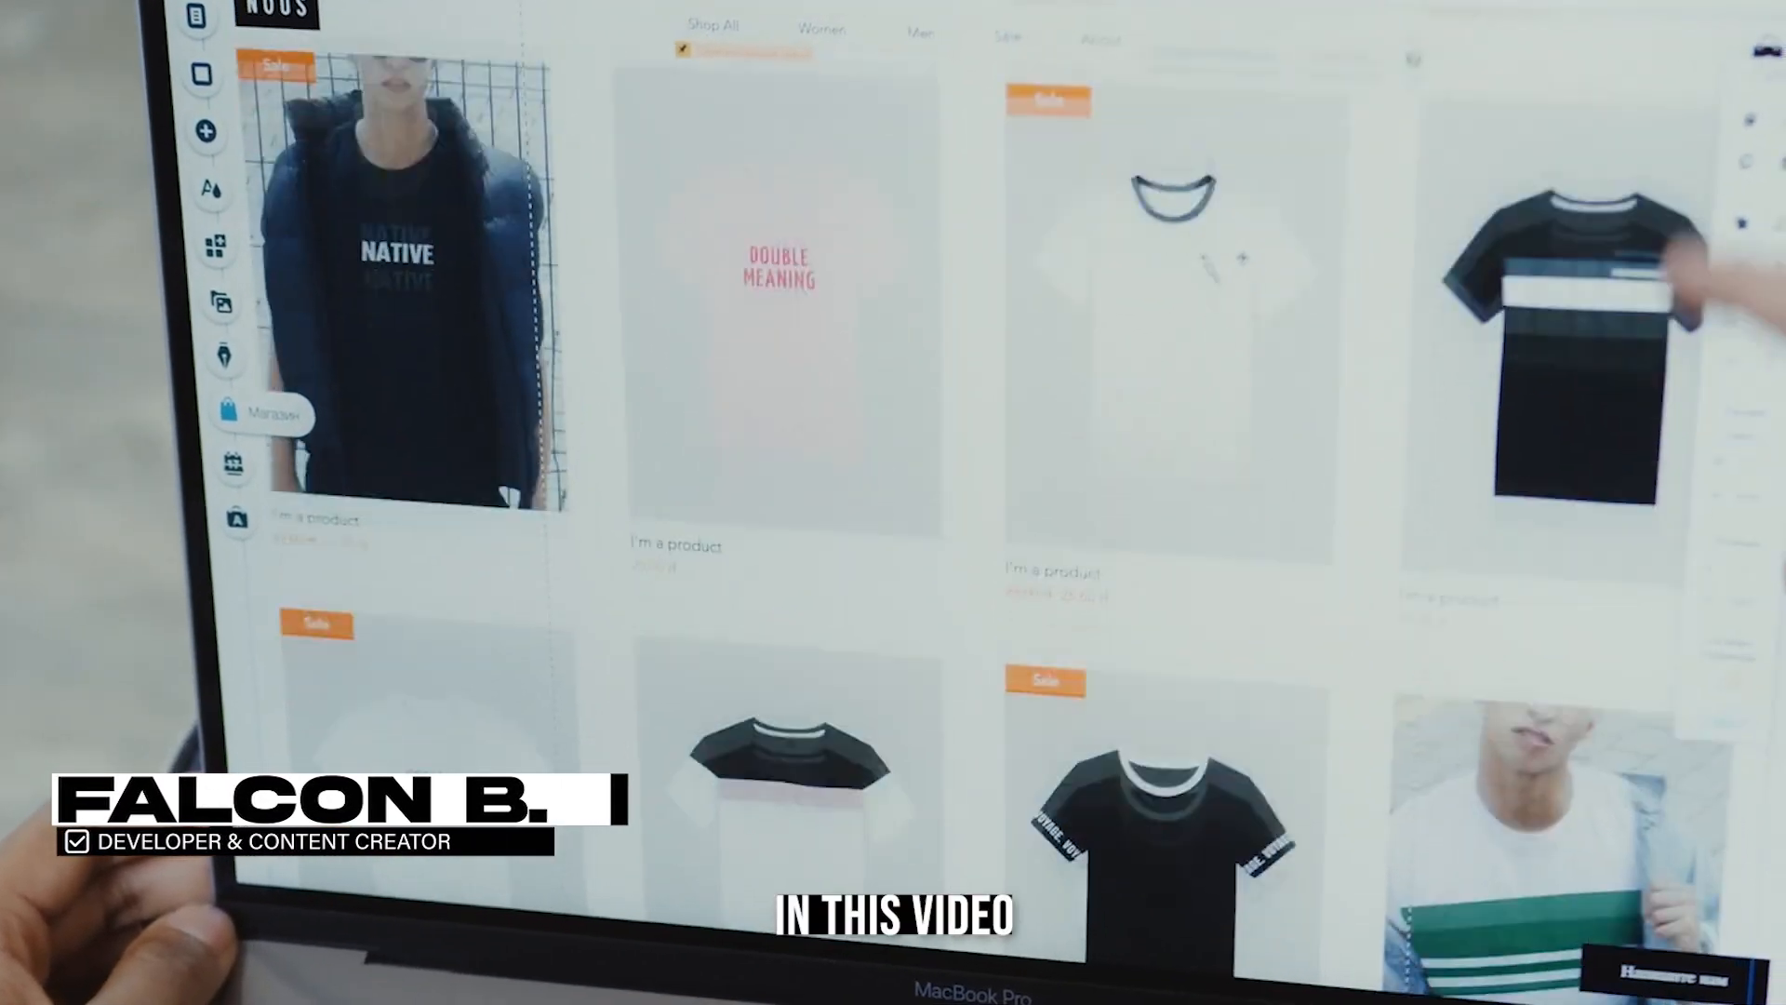
scroll(1199, 214, "down", 5)
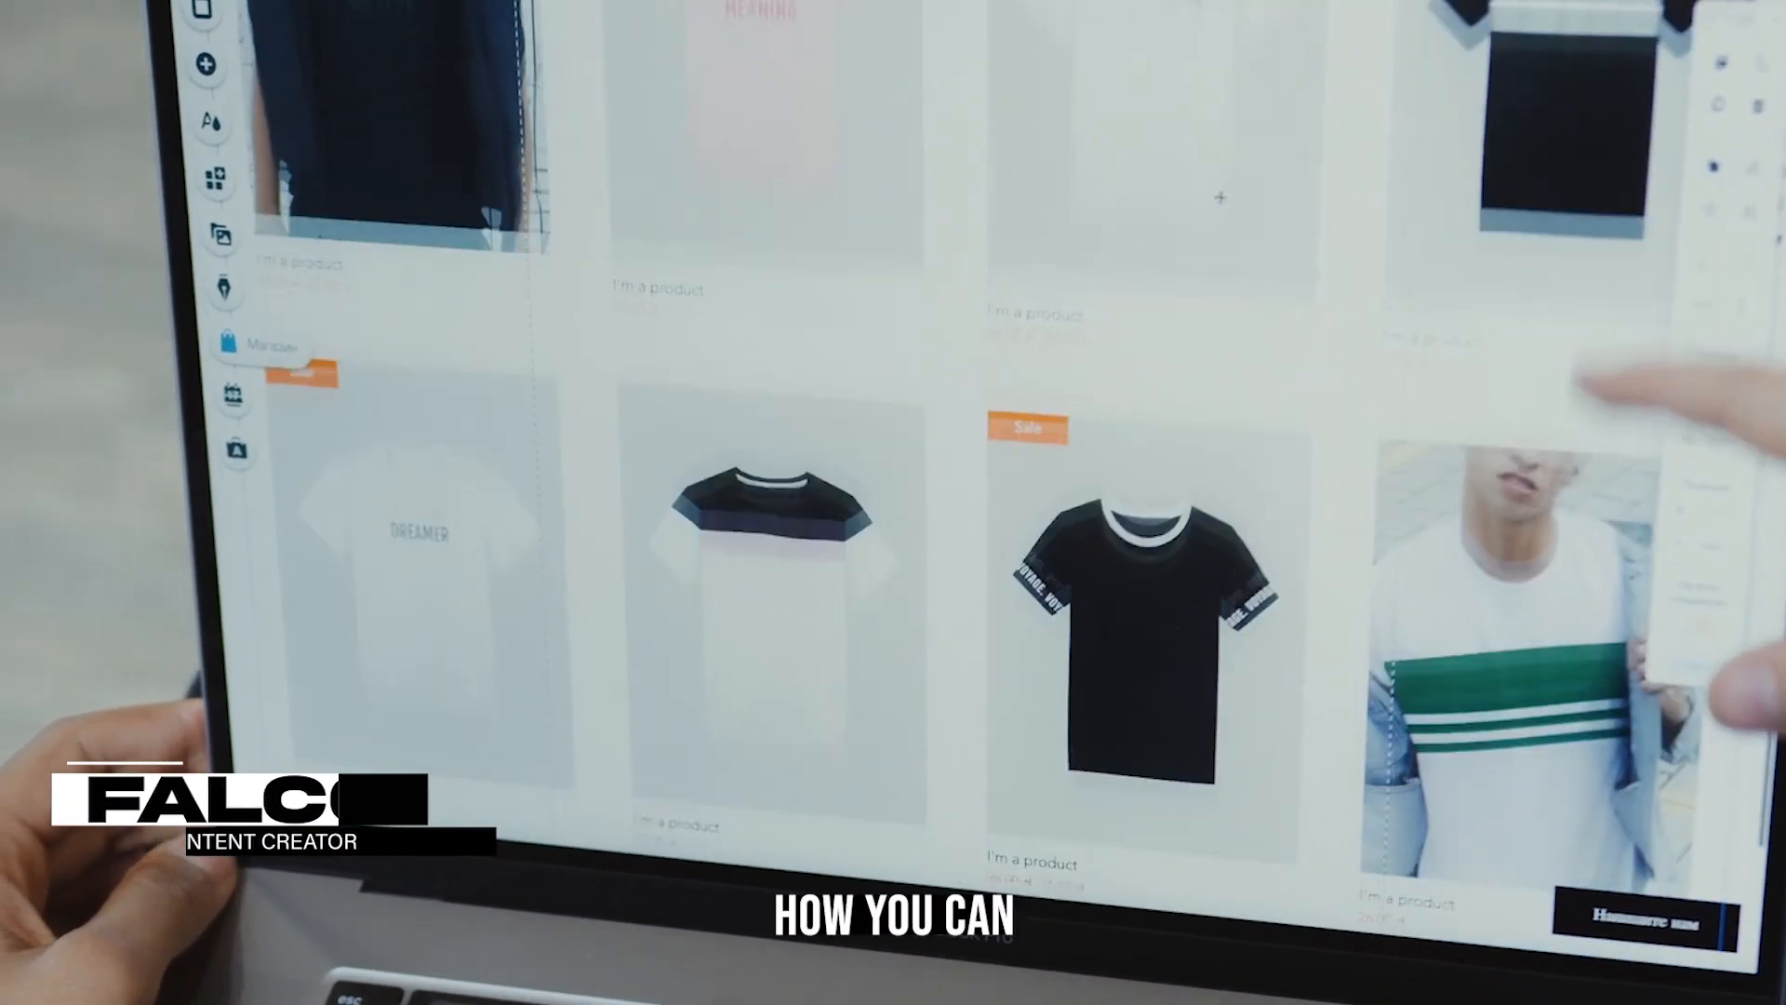
scroll(1242, 220, "down", 1)
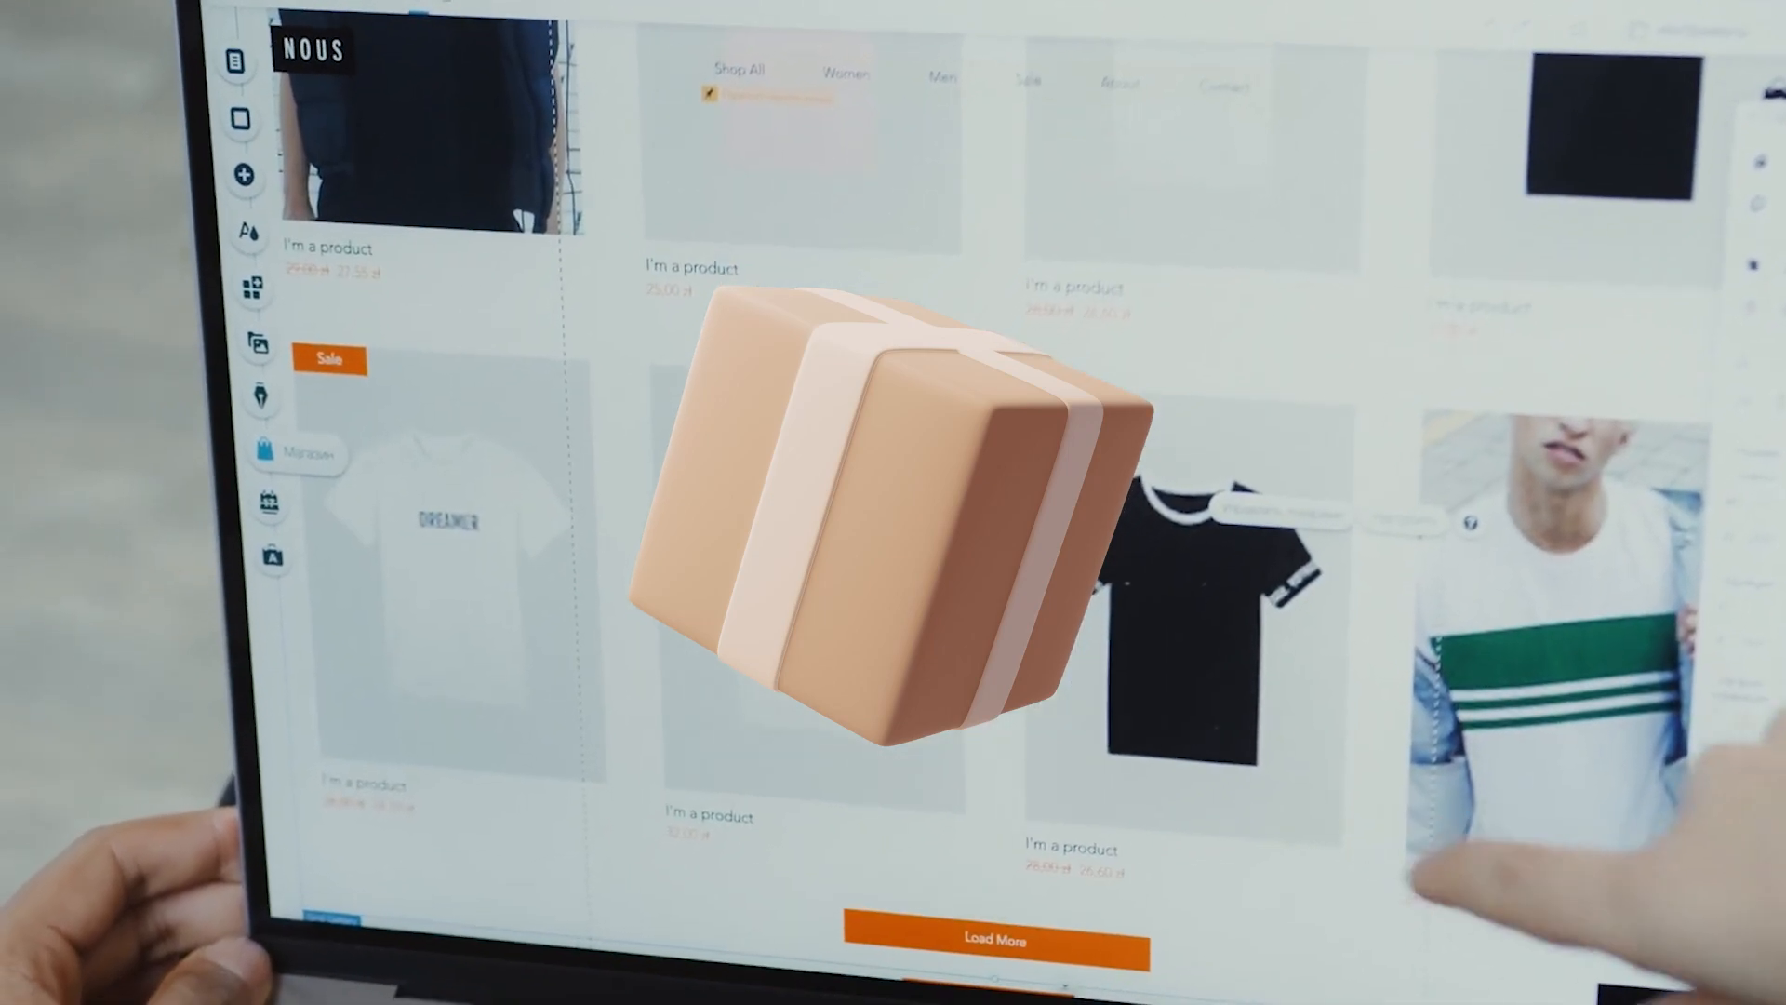
double_click(1152, 649)
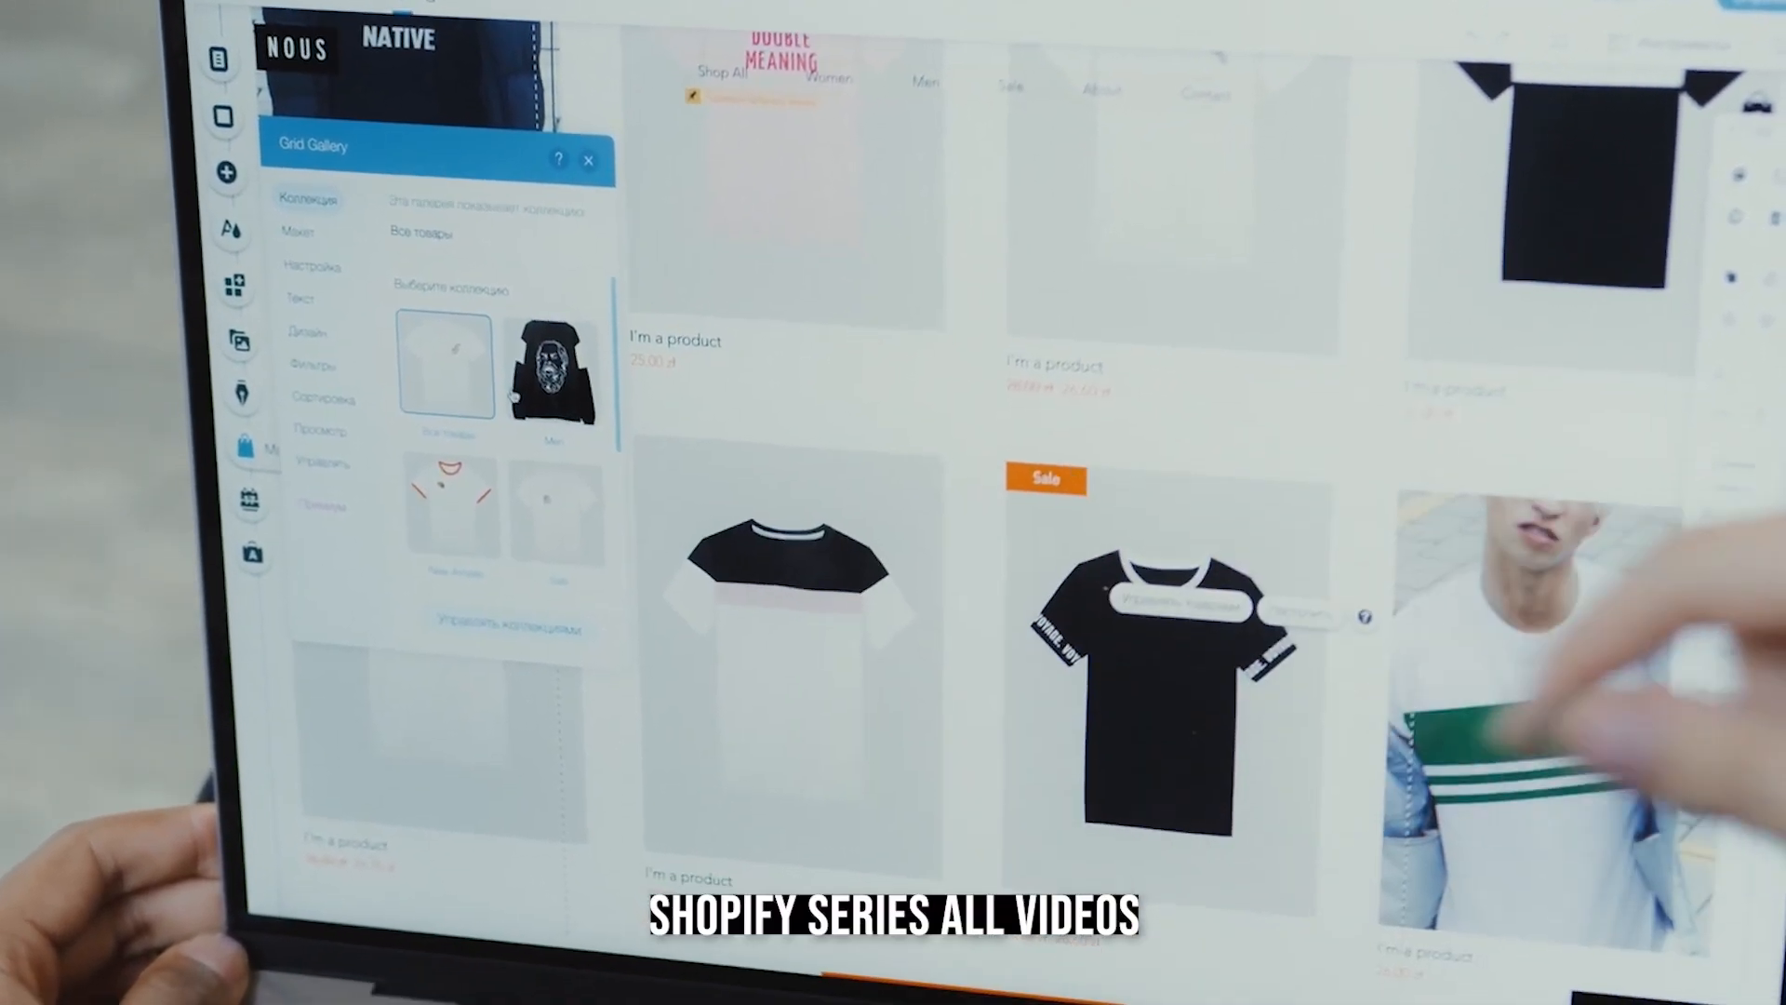
left_click(584, 436)
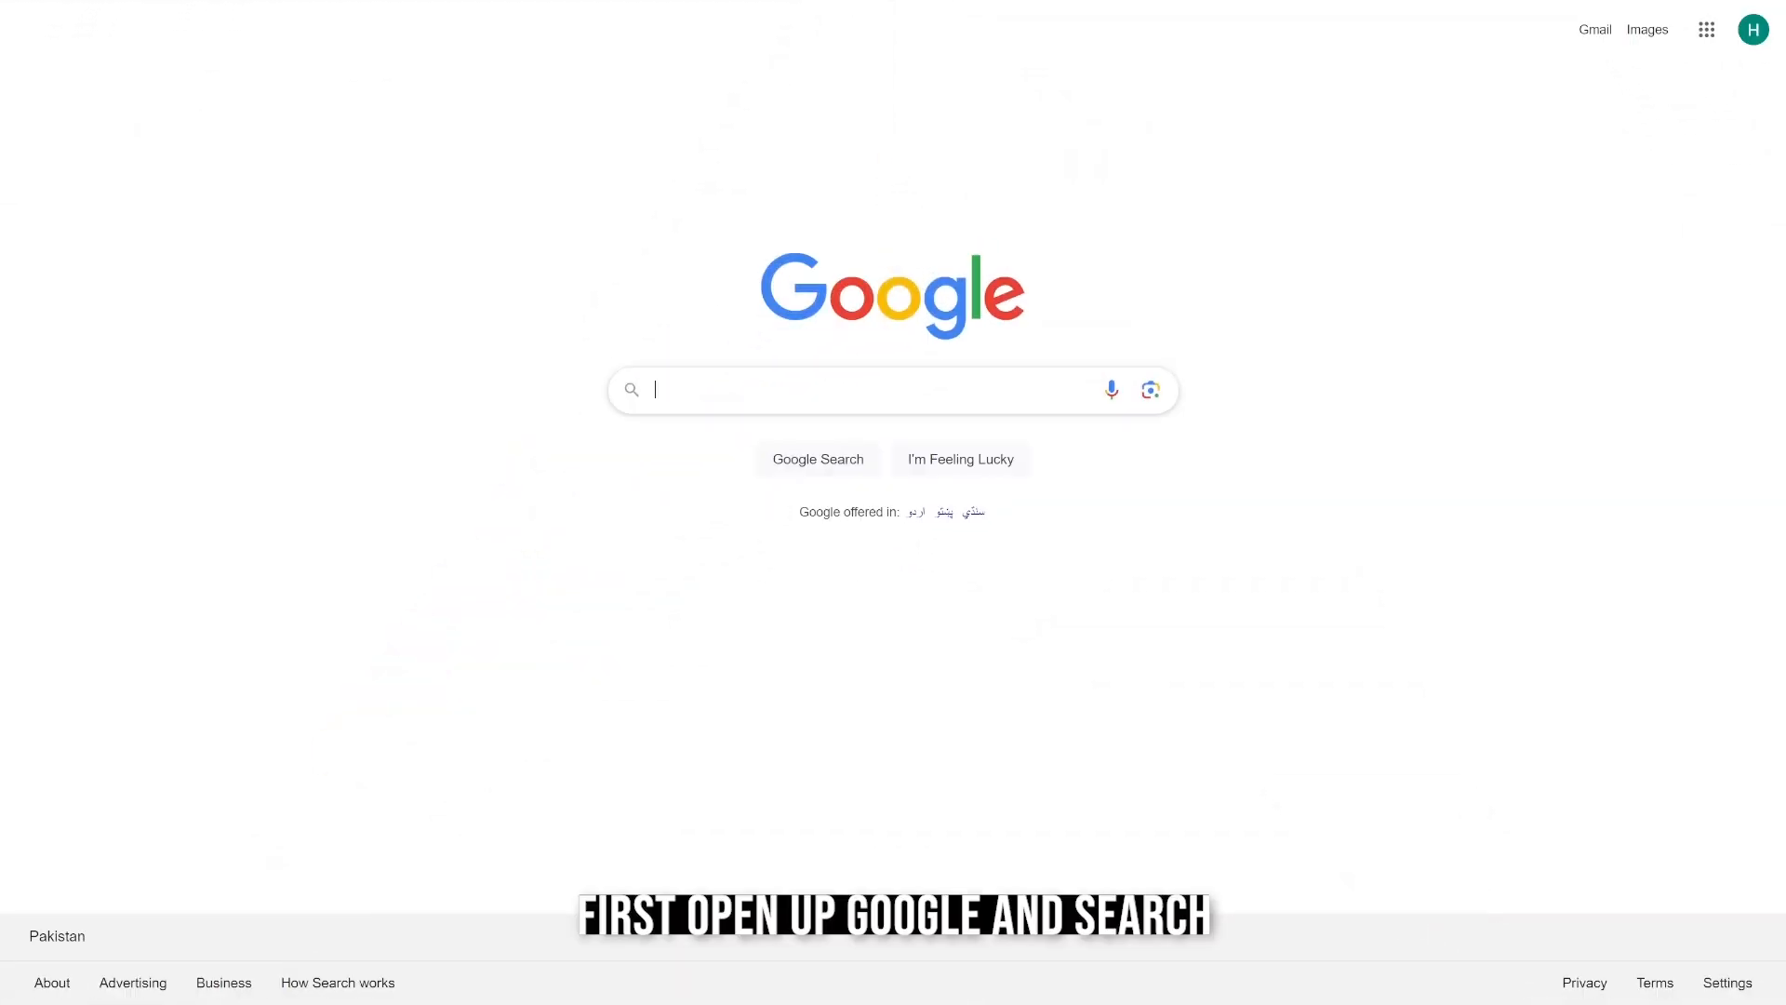
Search Google for "shopify partner" and open the "Become a Shopify Partner Today" result.
type("shopify partner")
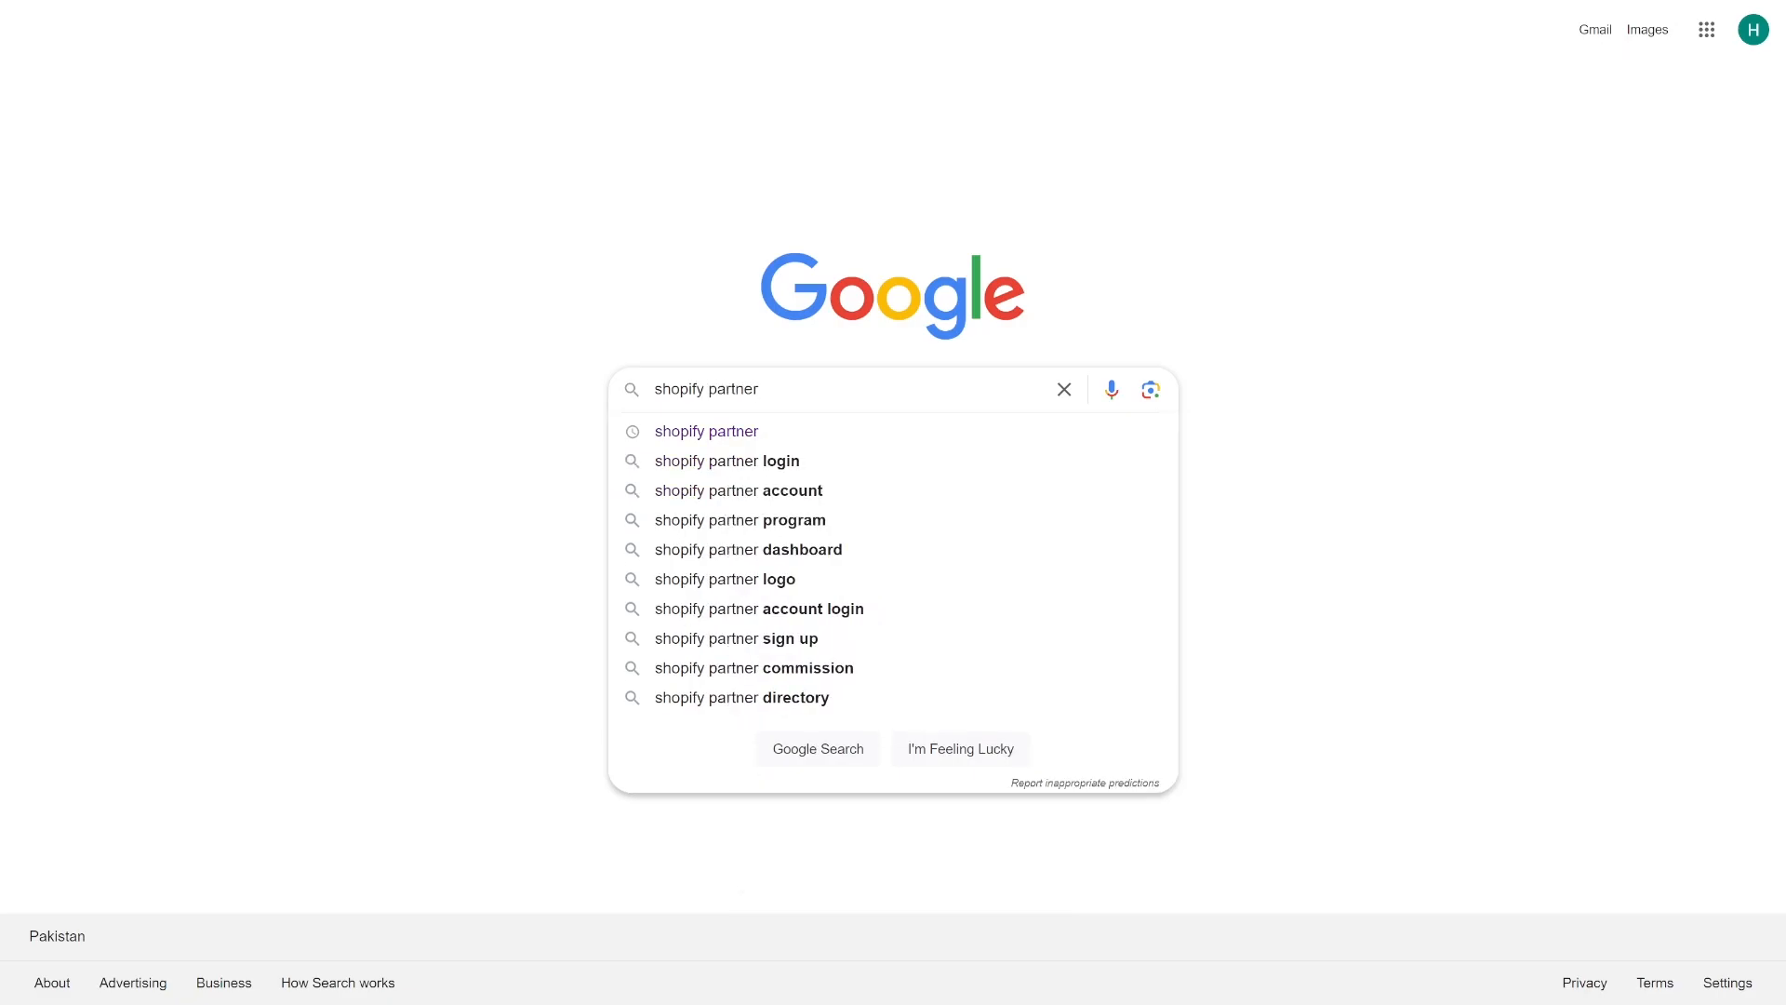
key("Return")
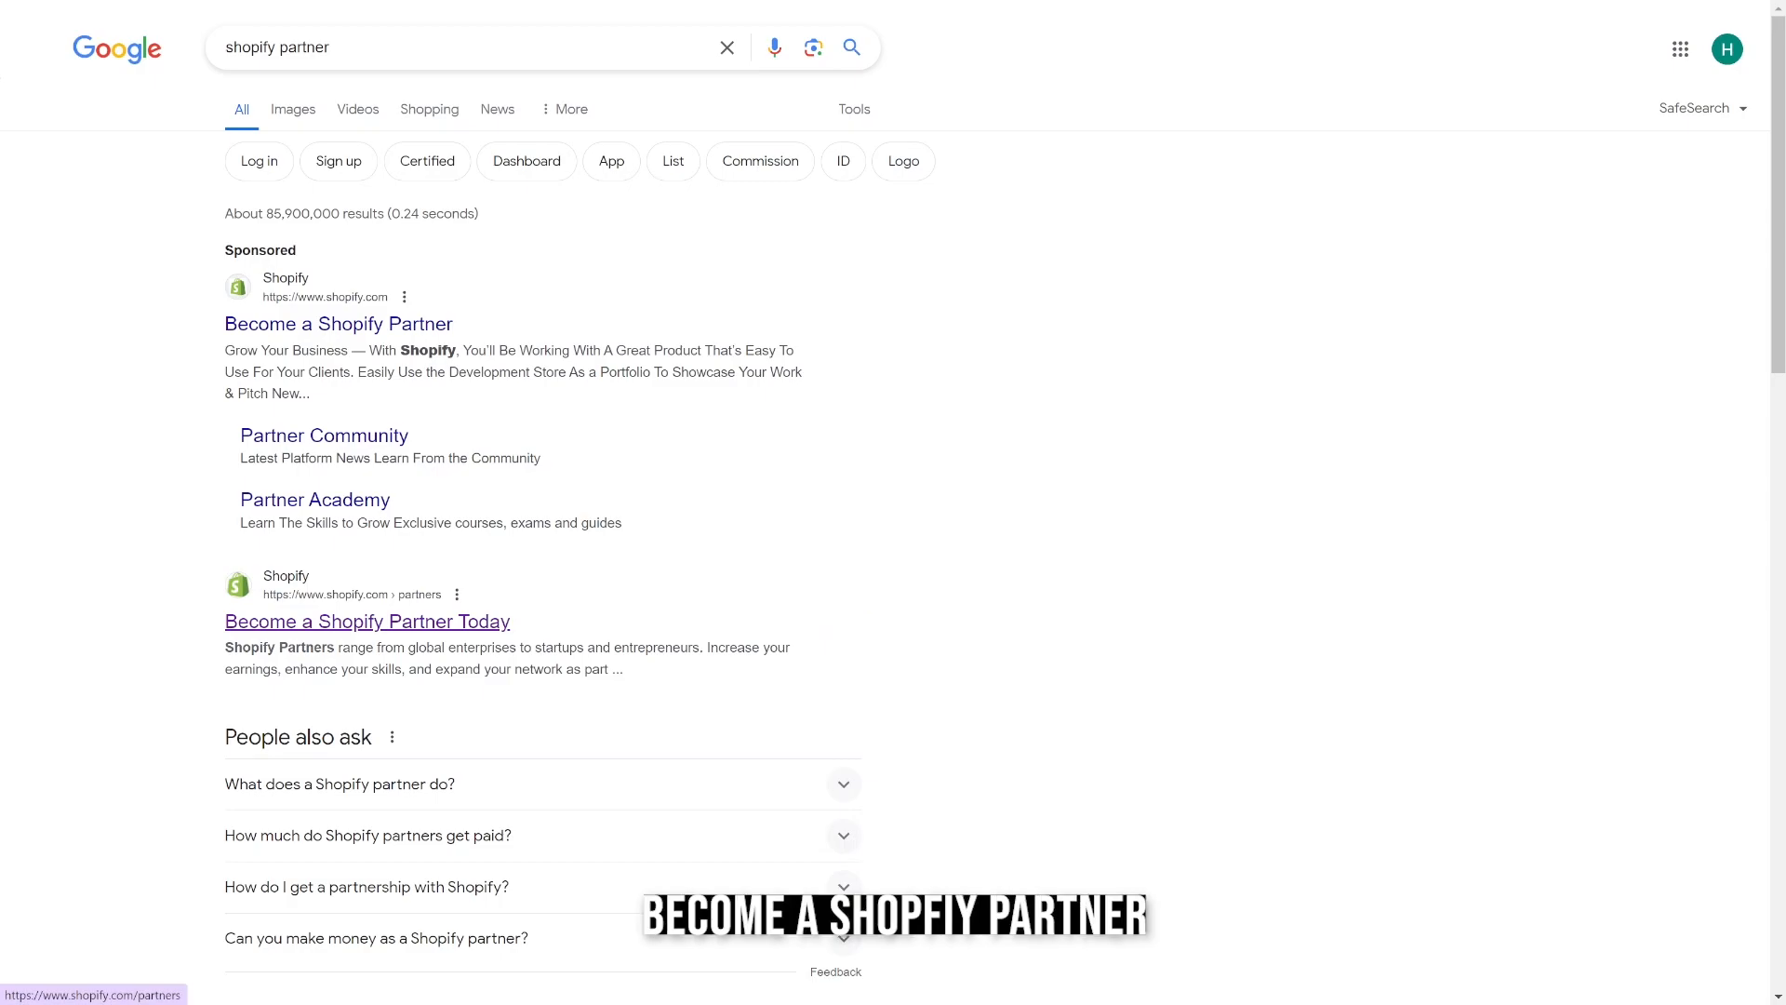
left_click(367, 621)
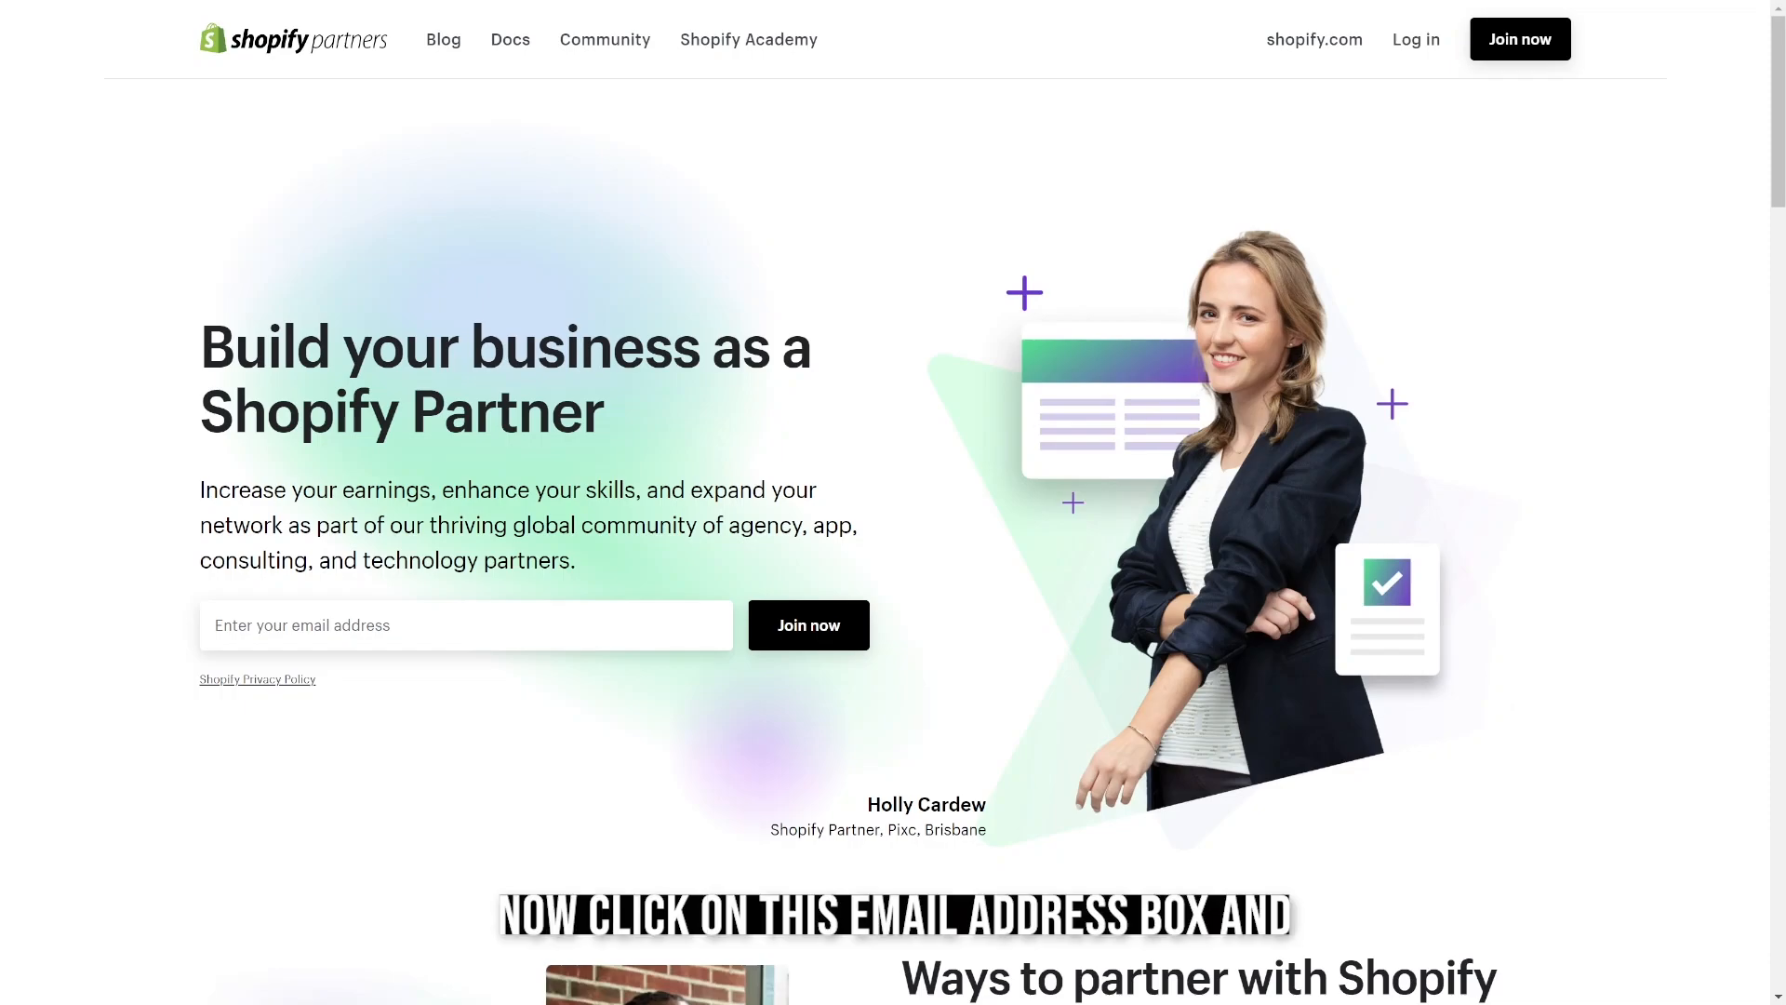
Join the Shopify Partner program with the business owner's email address and choose to sign up with email.
left_click(367, 624)
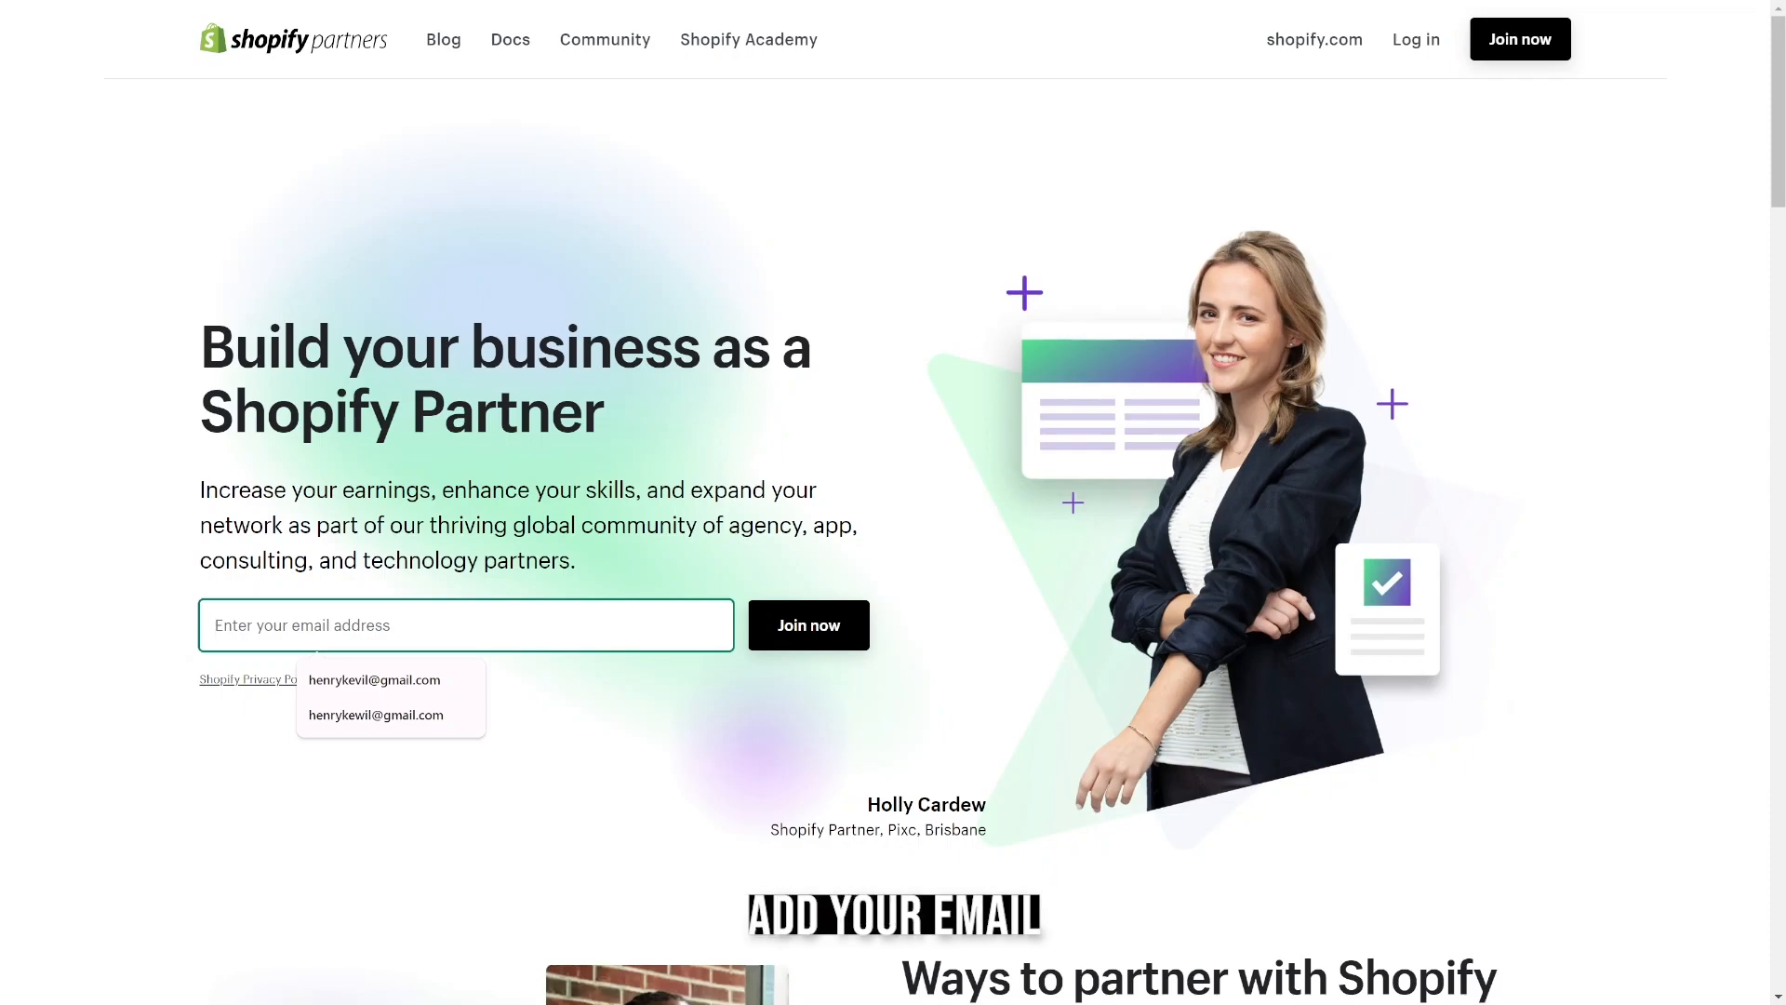
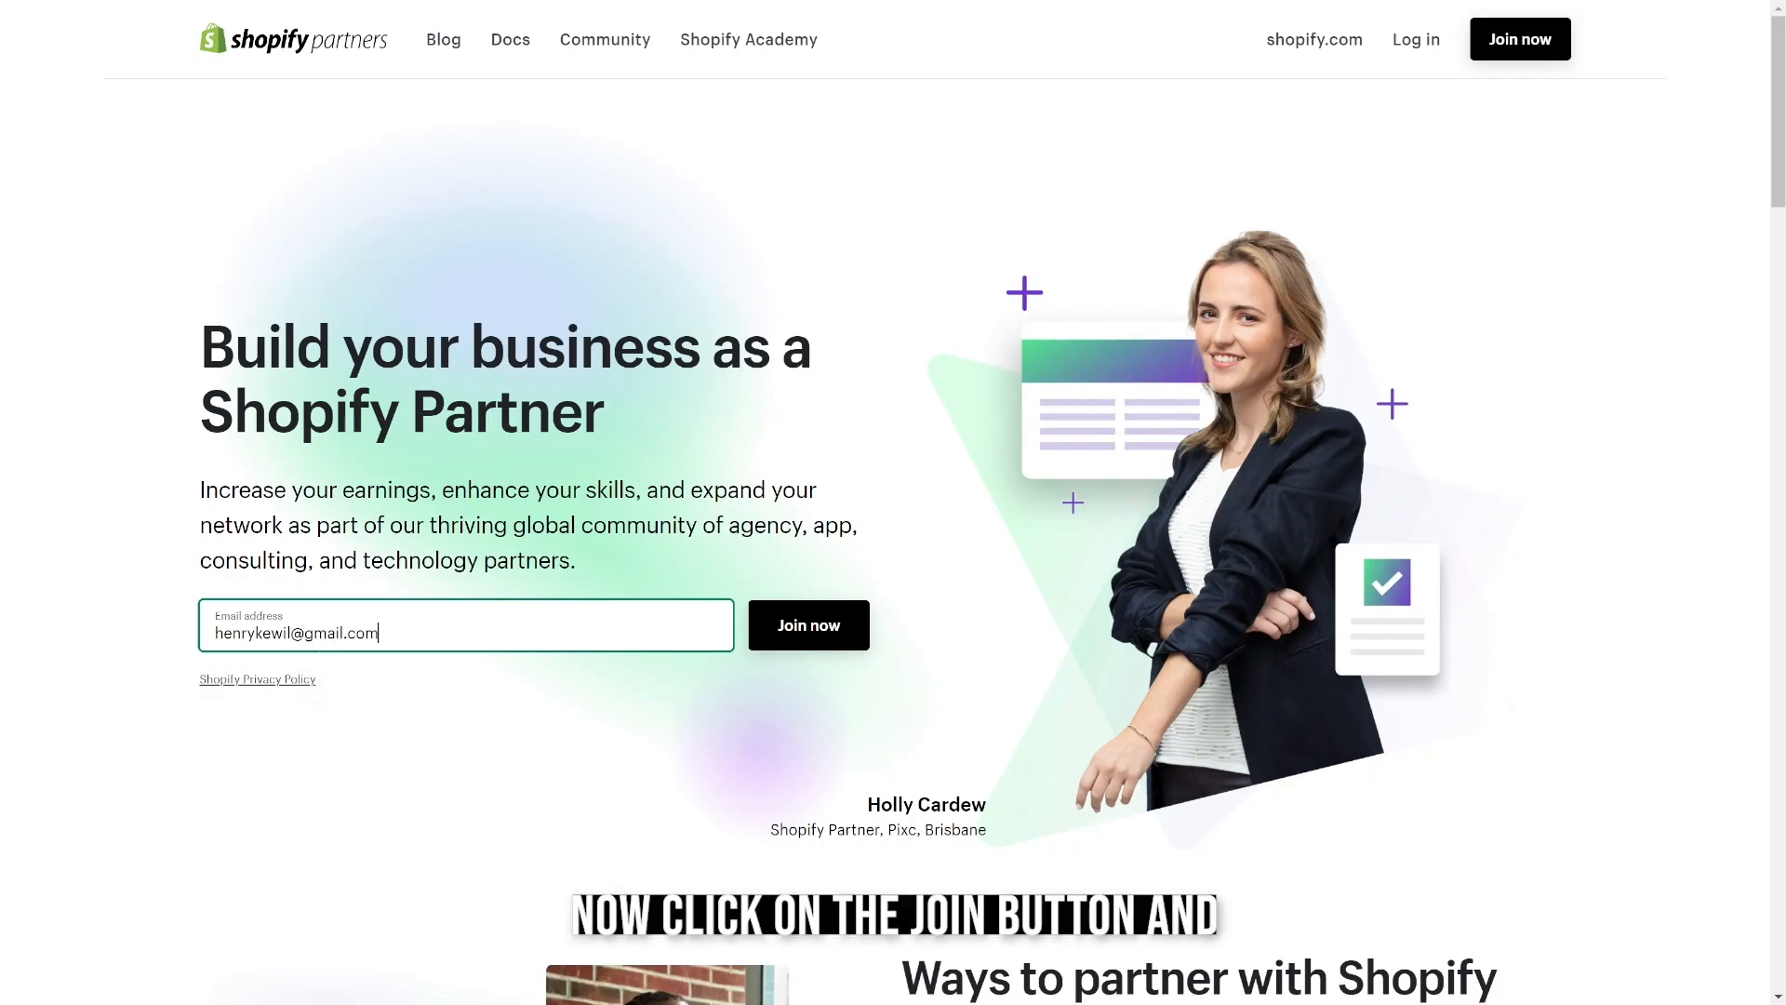
left_click(809, 625)
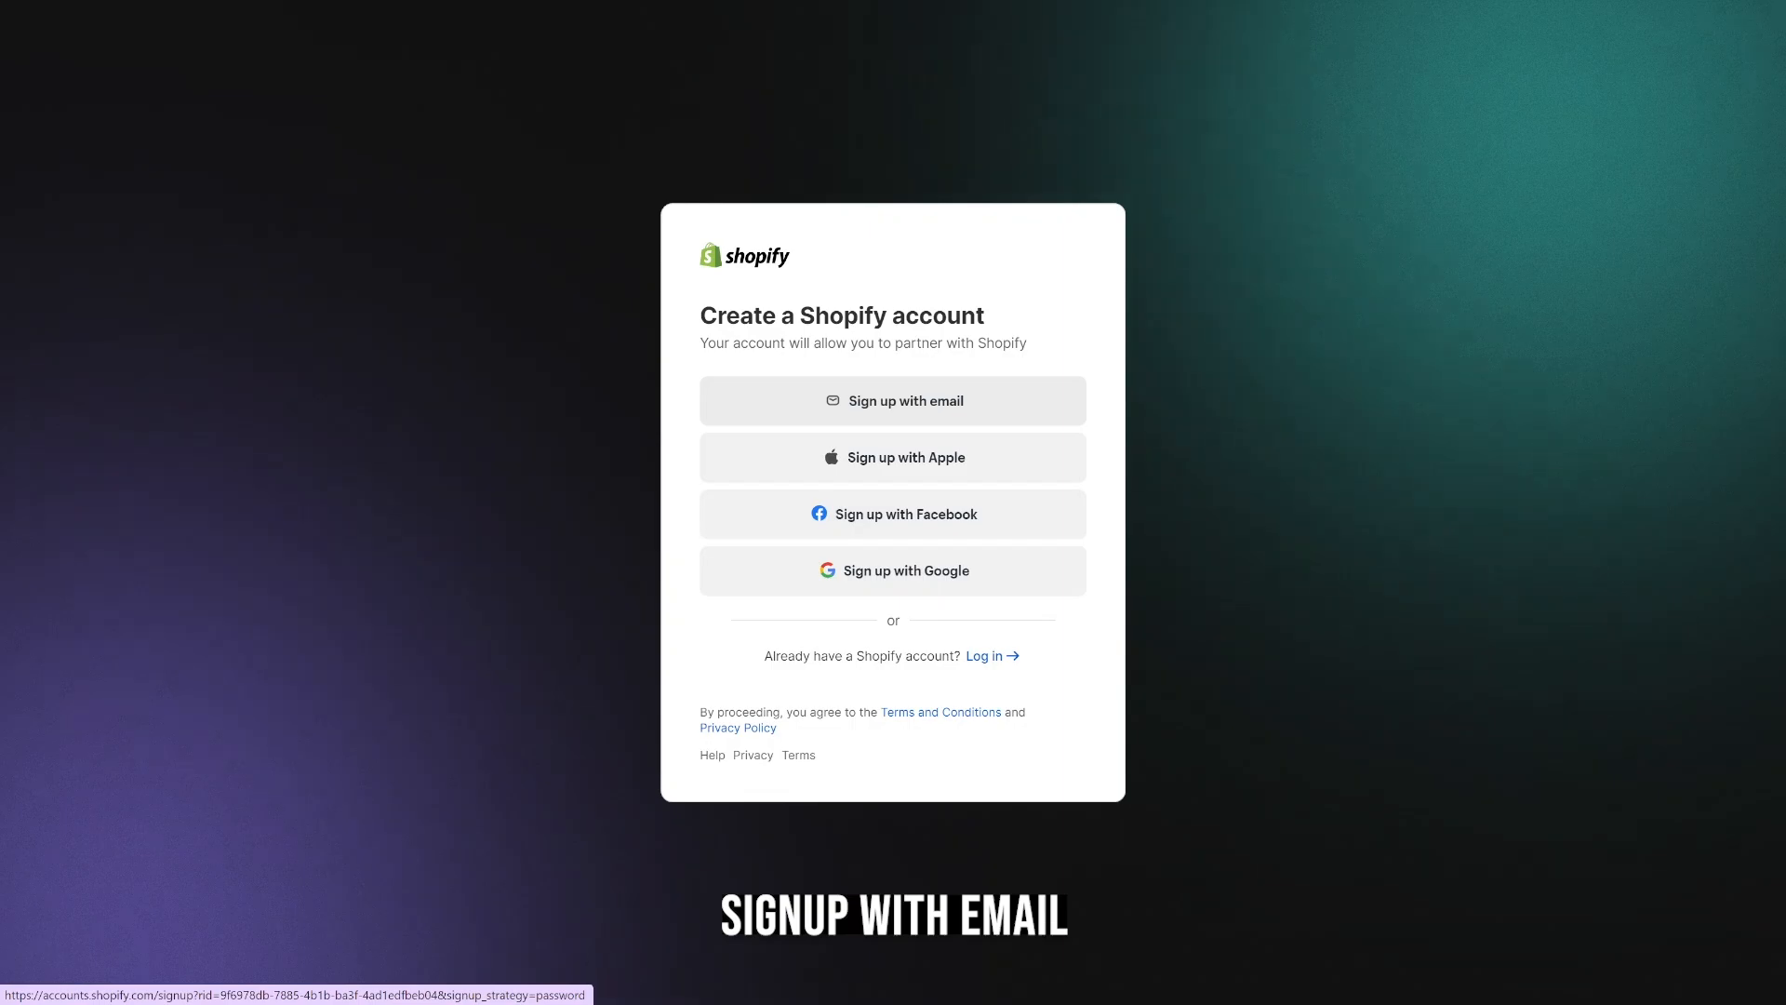
left_click(893, 400)
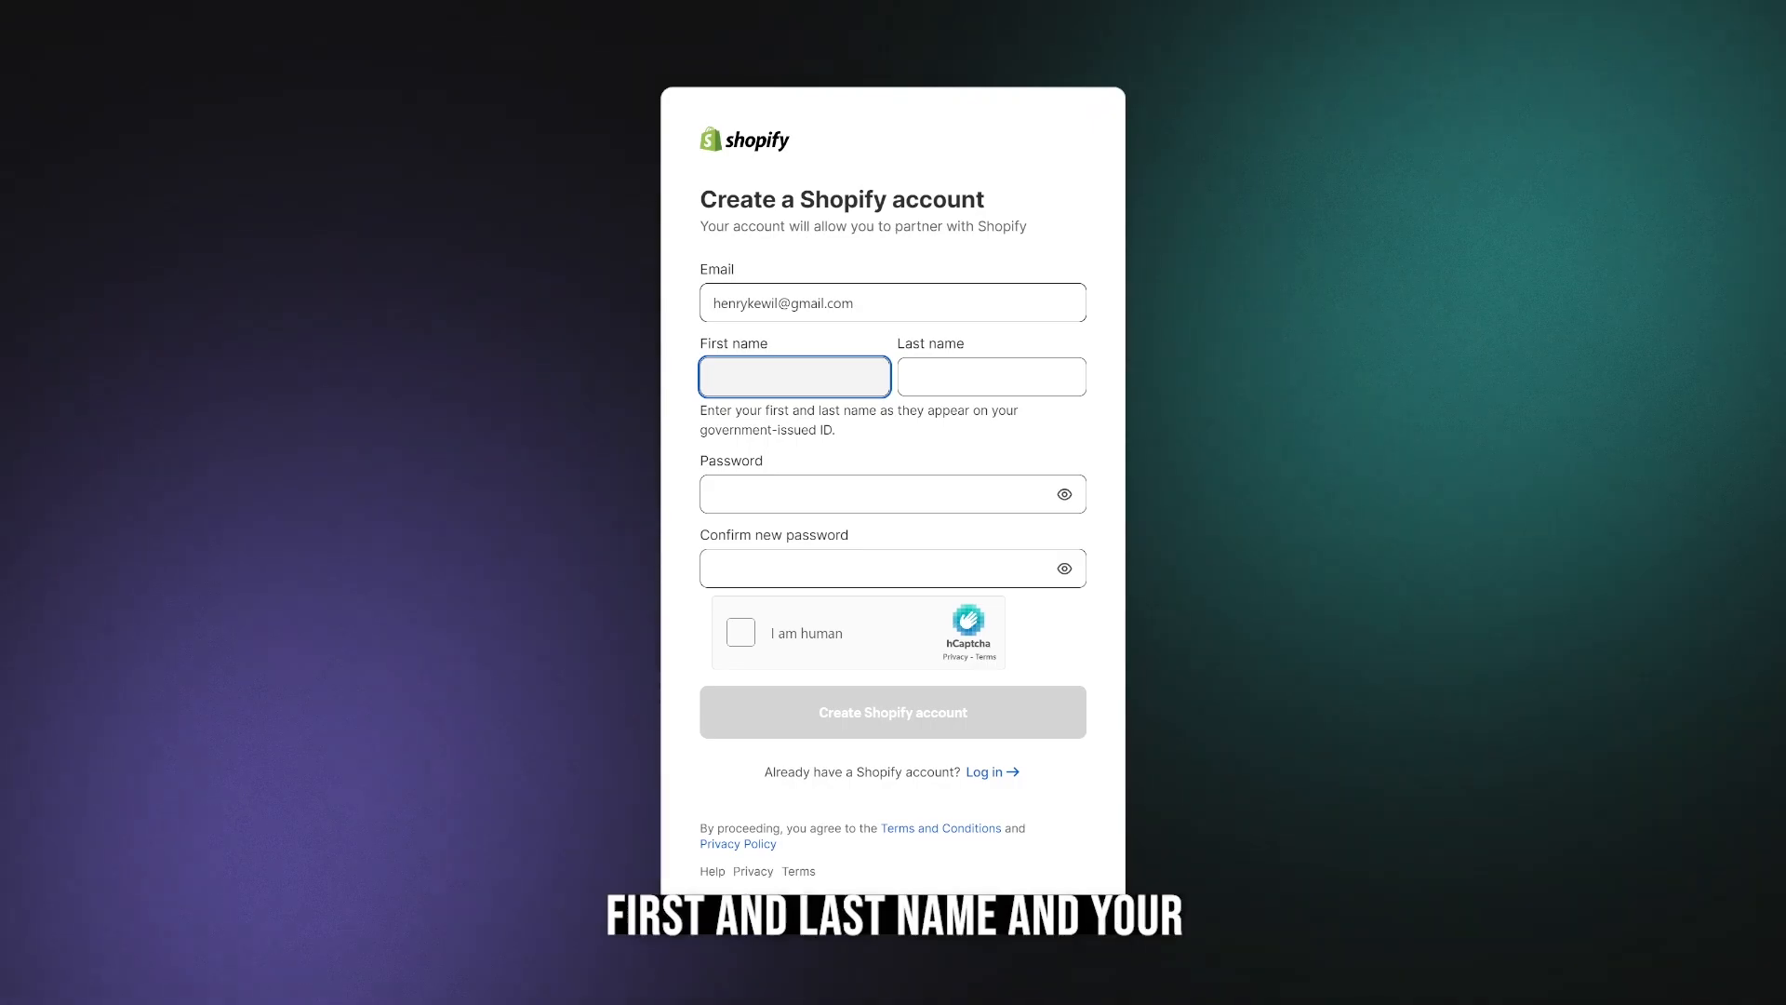
Fill in the account holder's first and last name in the Shopify account form.
left_click(796, 377)
key("Tab")
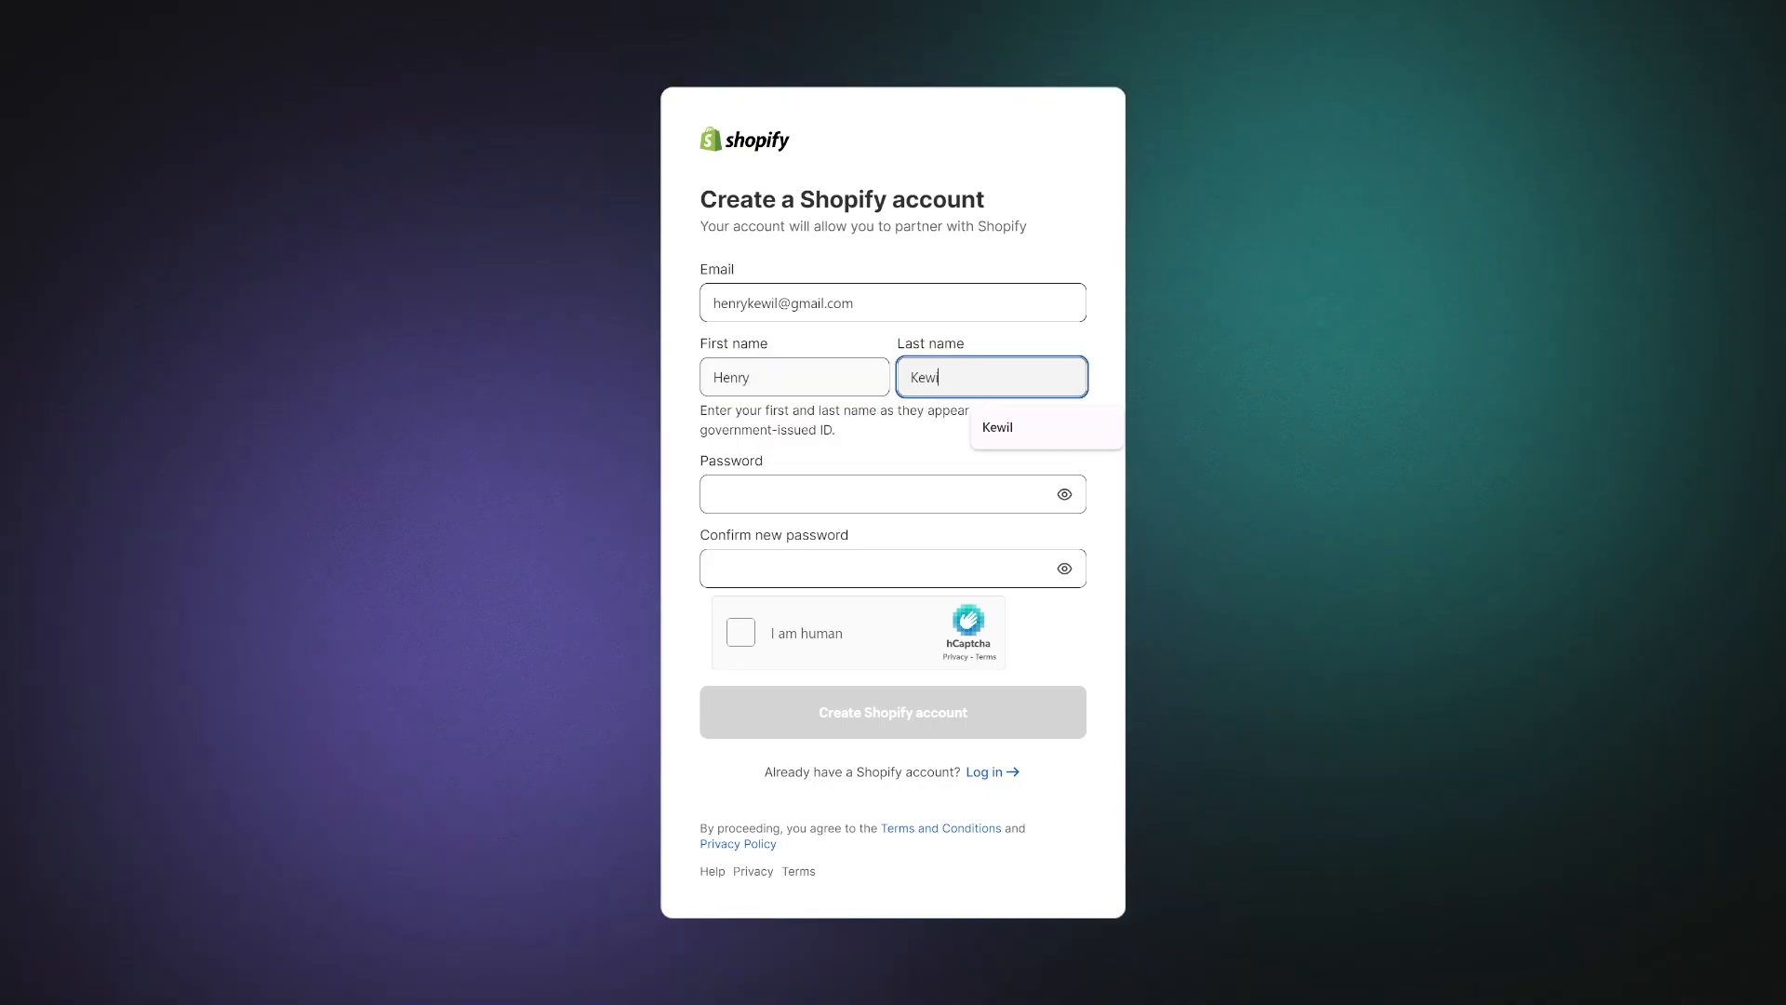
Enter and confirm the account password, and complete the "I am human" check.
key("Tab")
type("•••••")
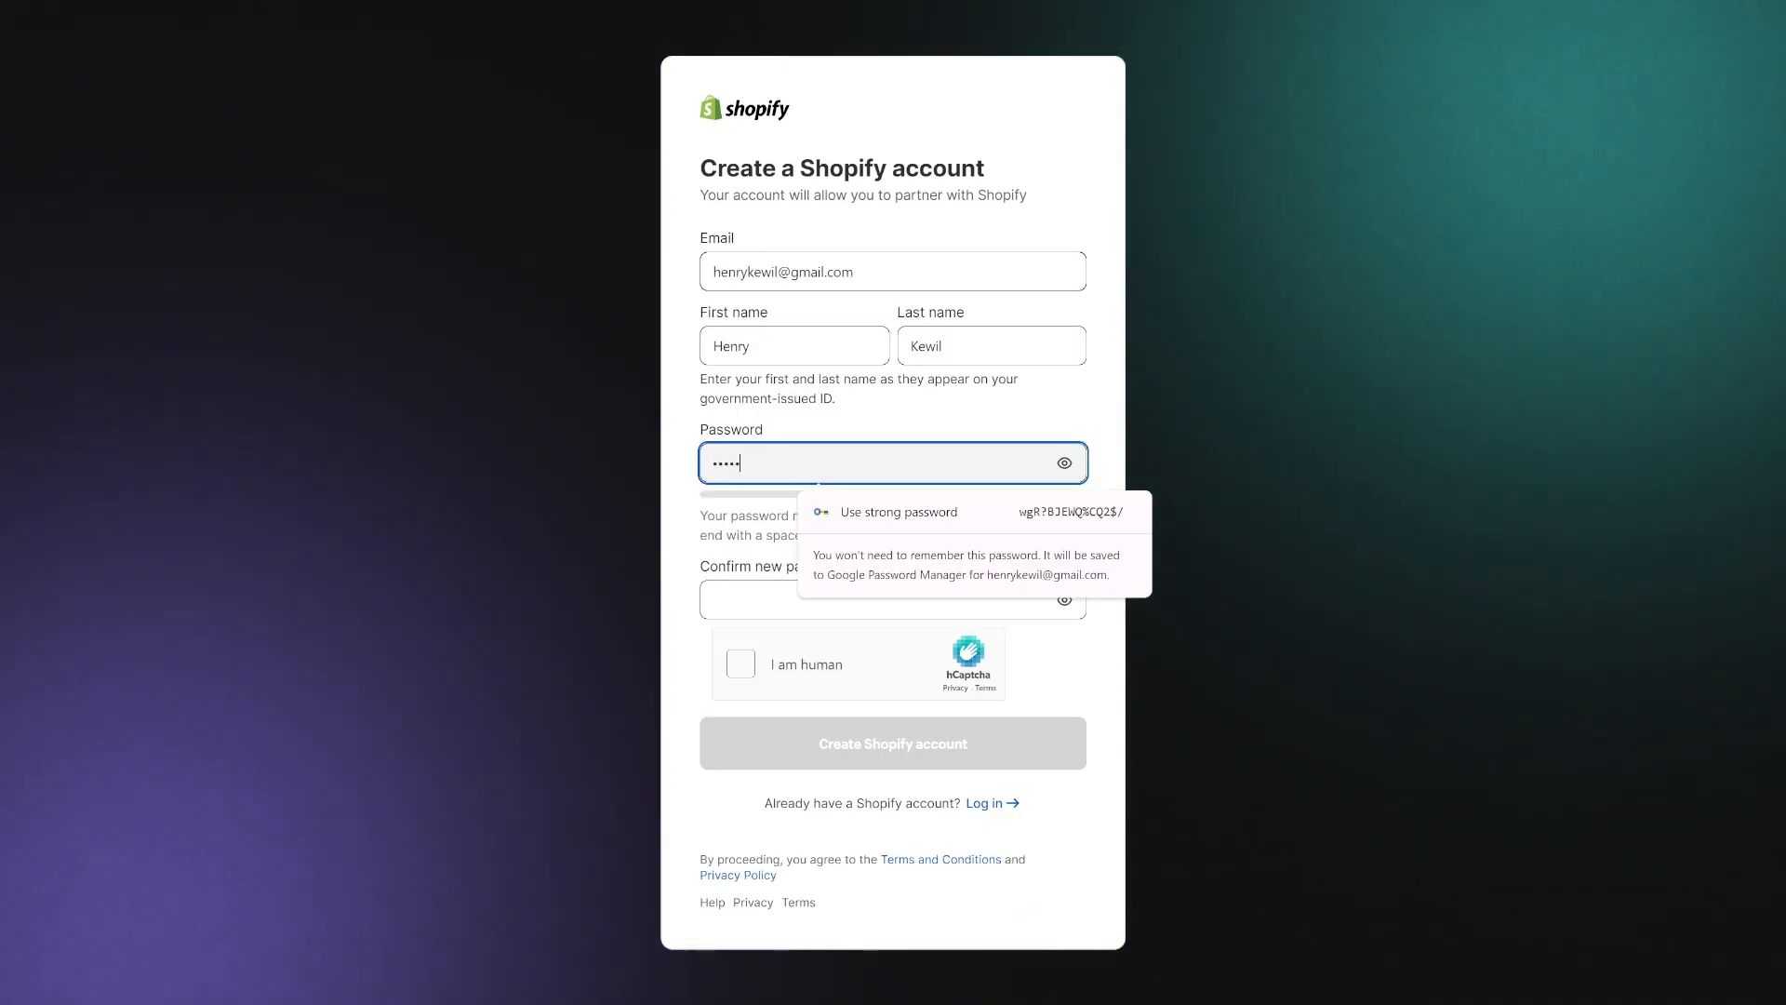
type("••••")
key("Tab")
type("•••")
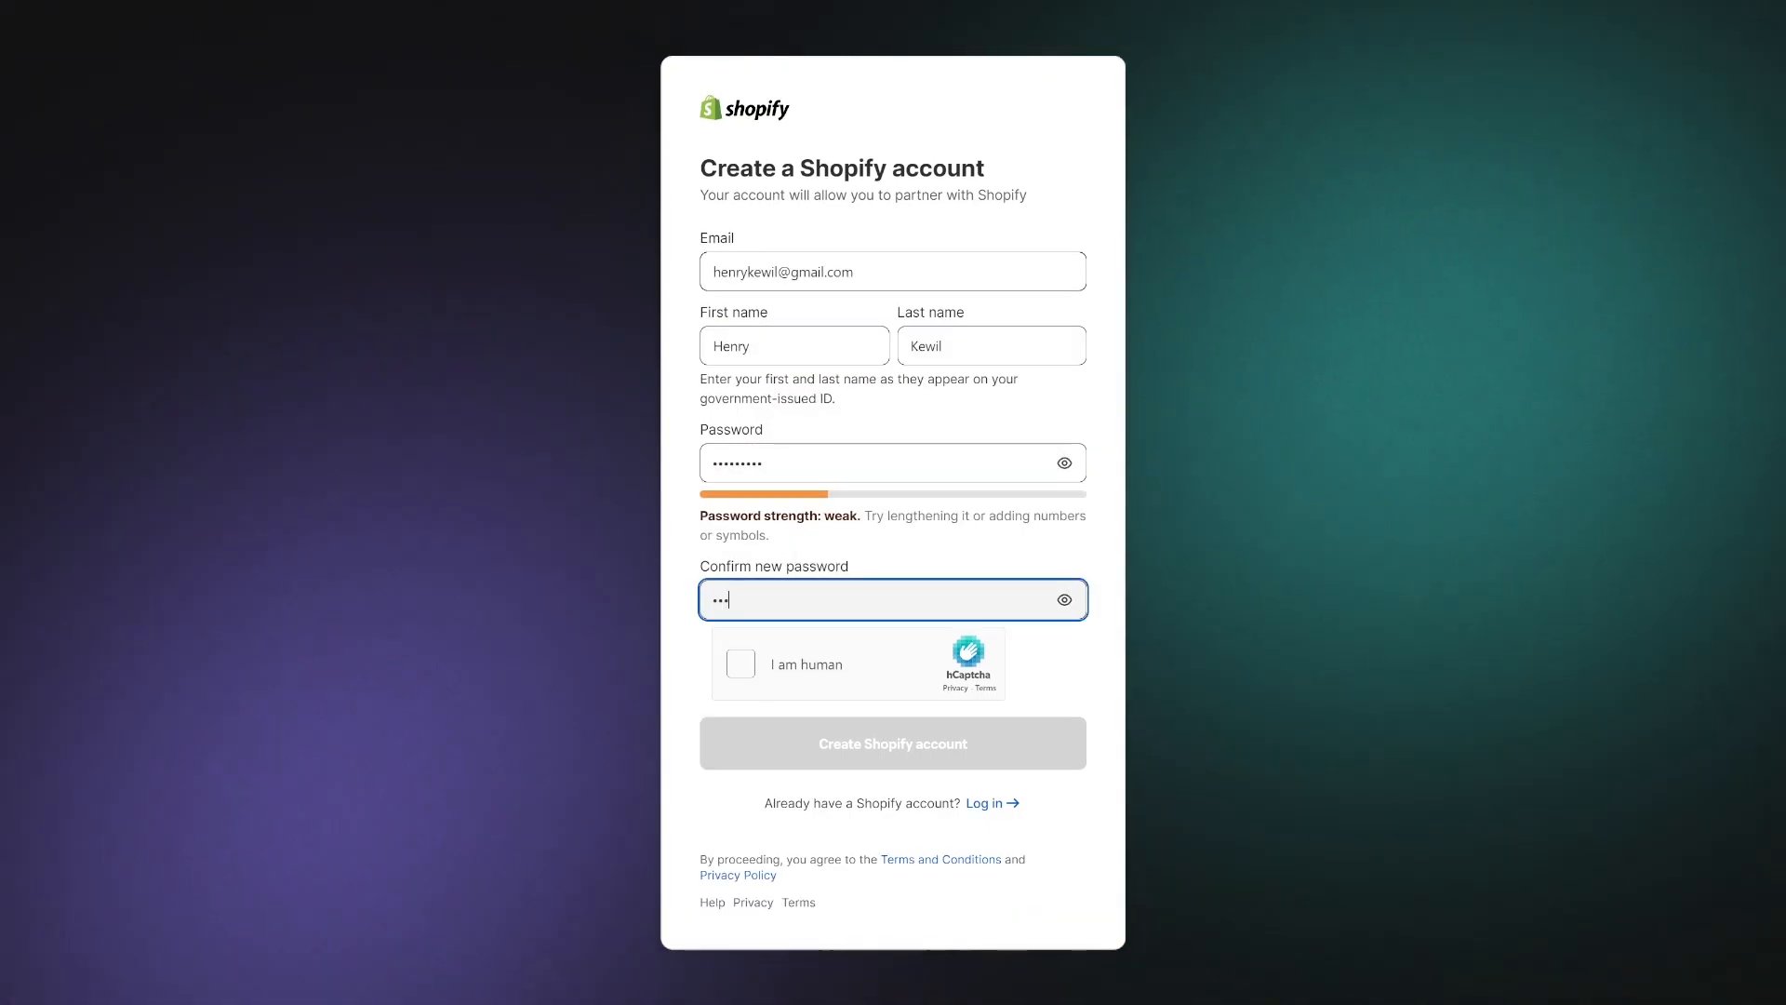
type("••••••")
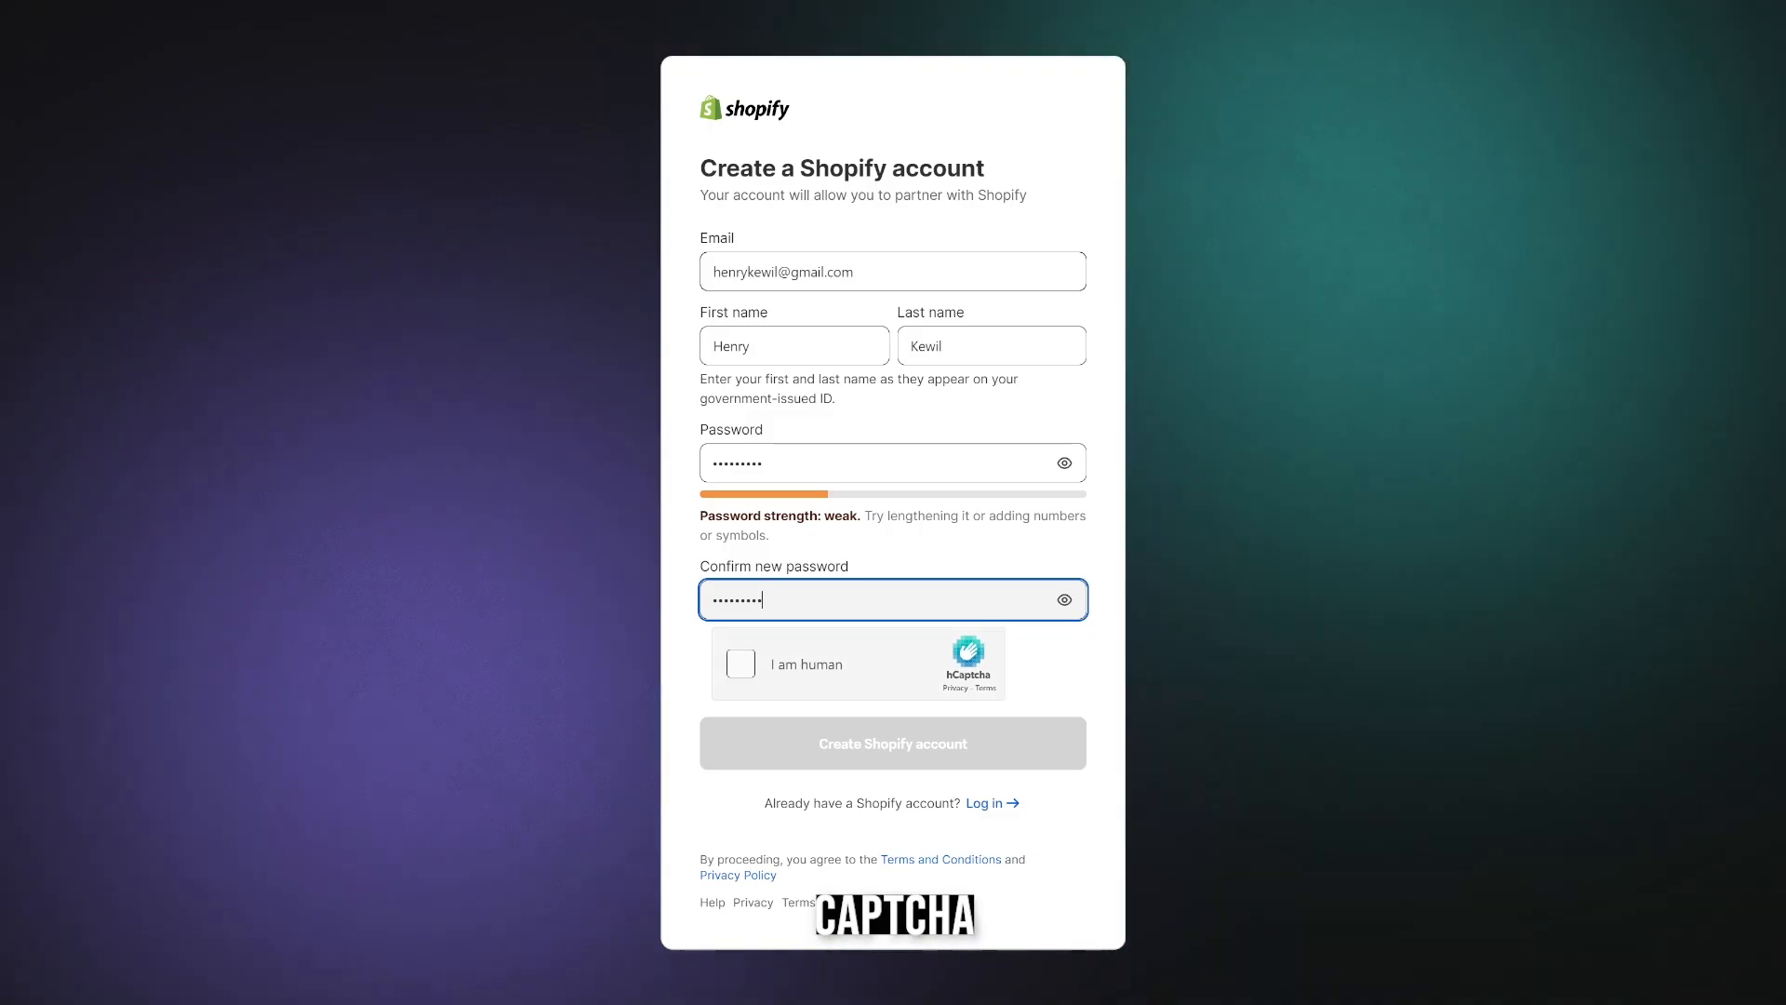
left_click(741, 663)
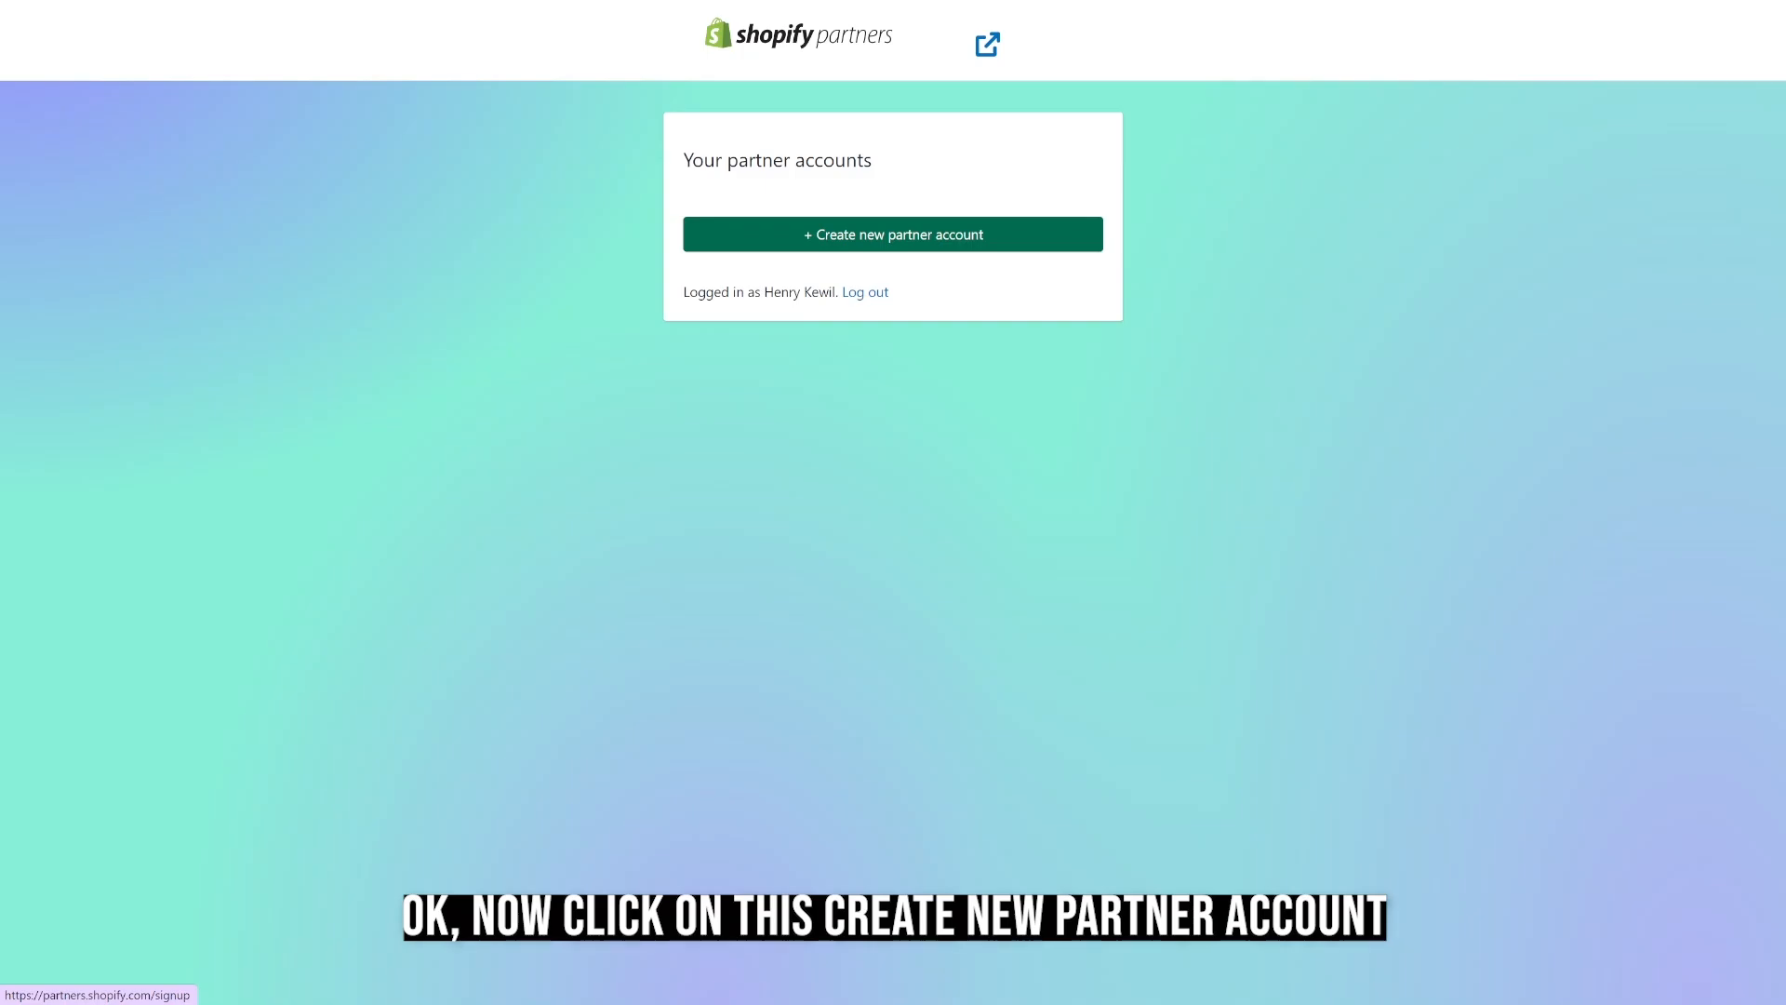
Create a new partner account with "Selling products as a Shopify merchant" as the main way to use Shopify.
left_click(893, 233)
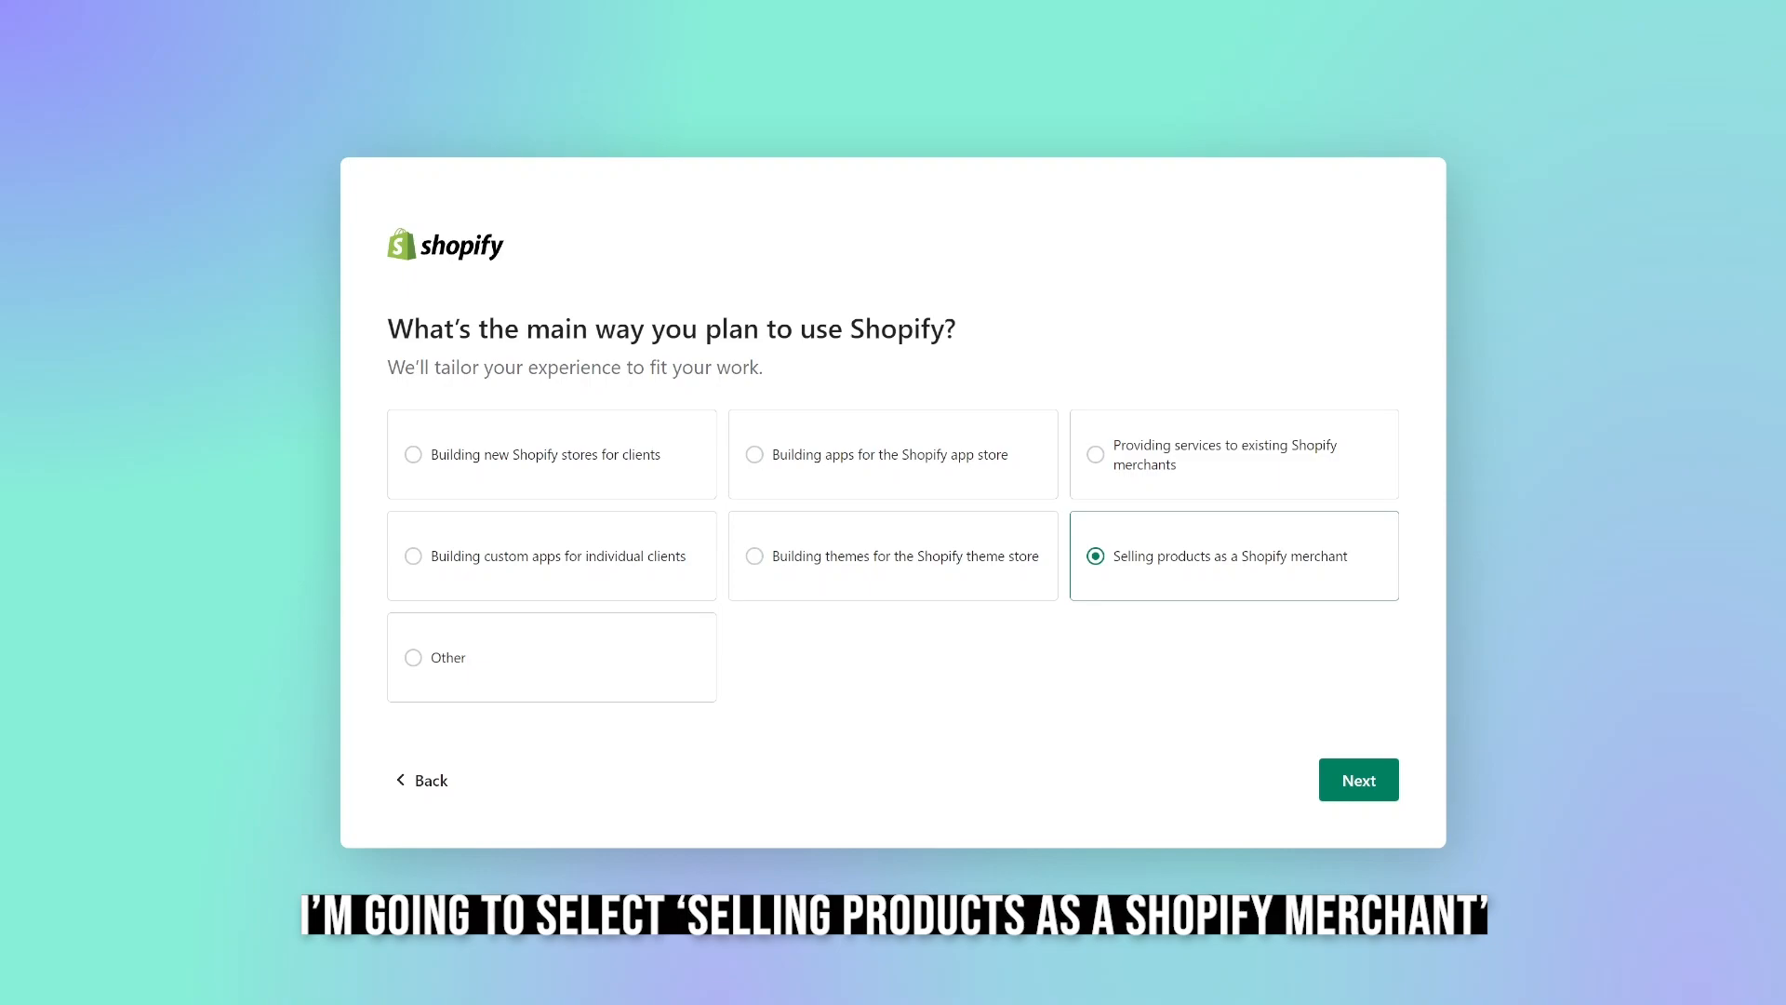
left_click(1359, 780)
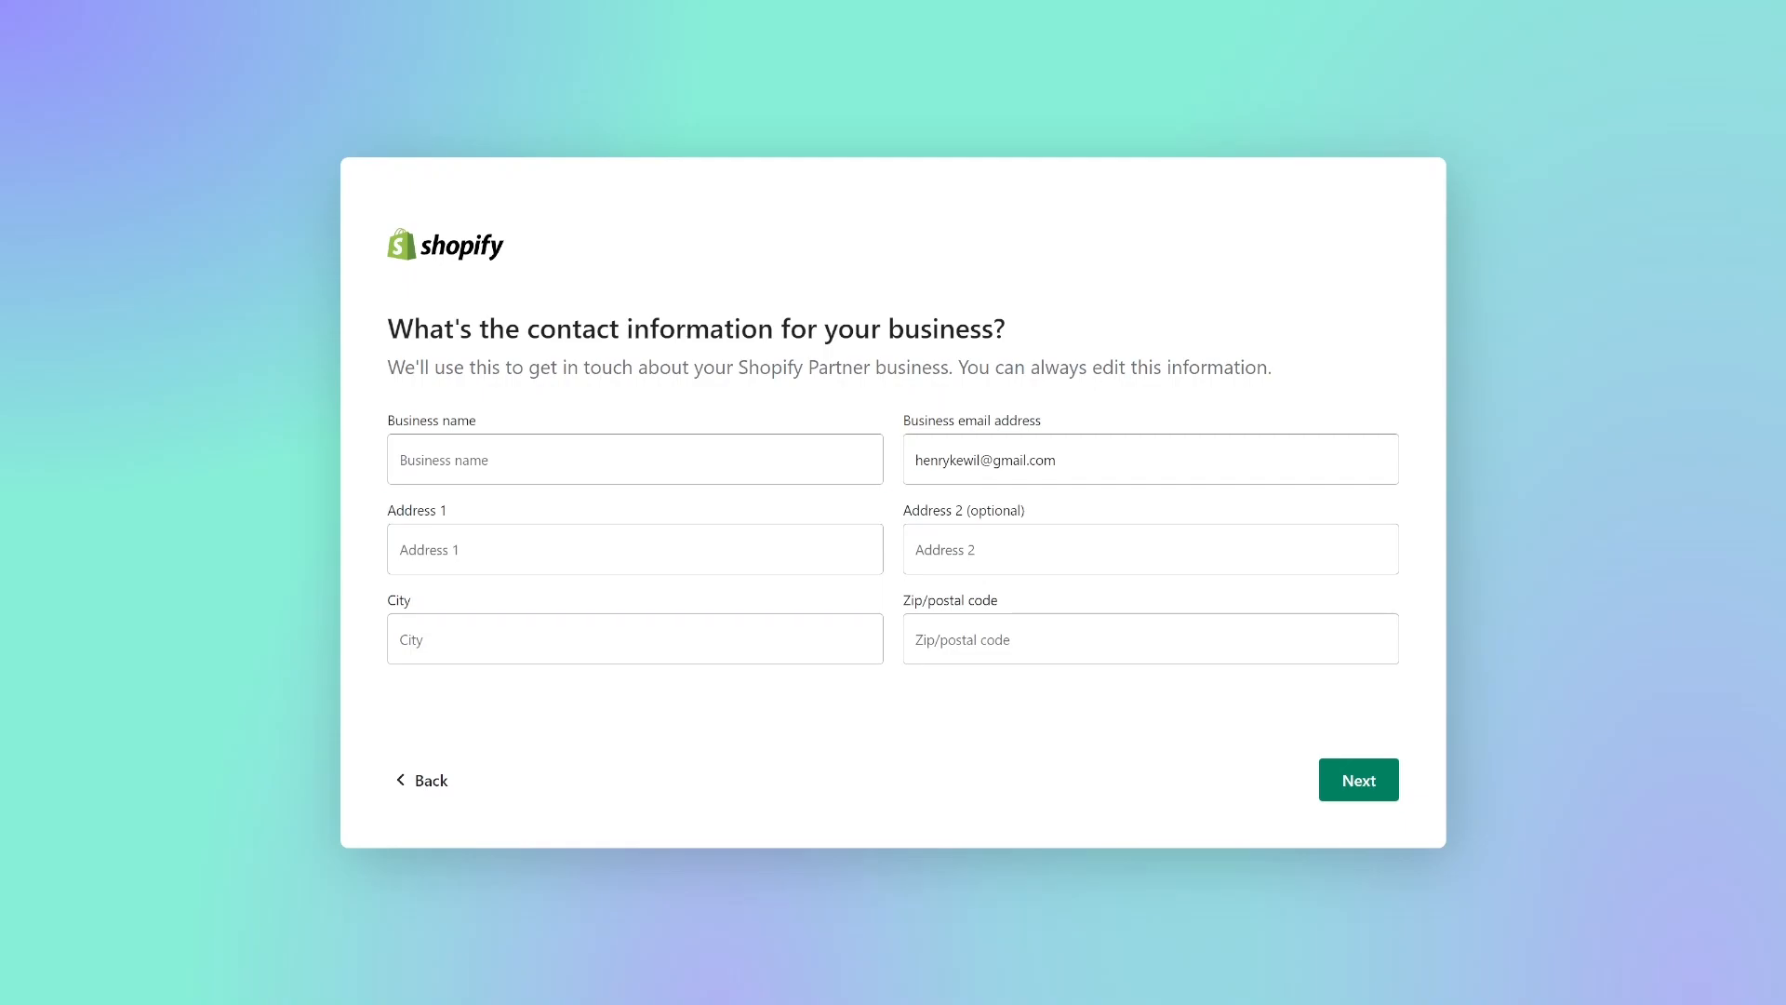
Set the business name to Kelvins Outlet and fill in the street address with the saved suggestion.
left_click(635, 458)
type("Kelvins Outlet")
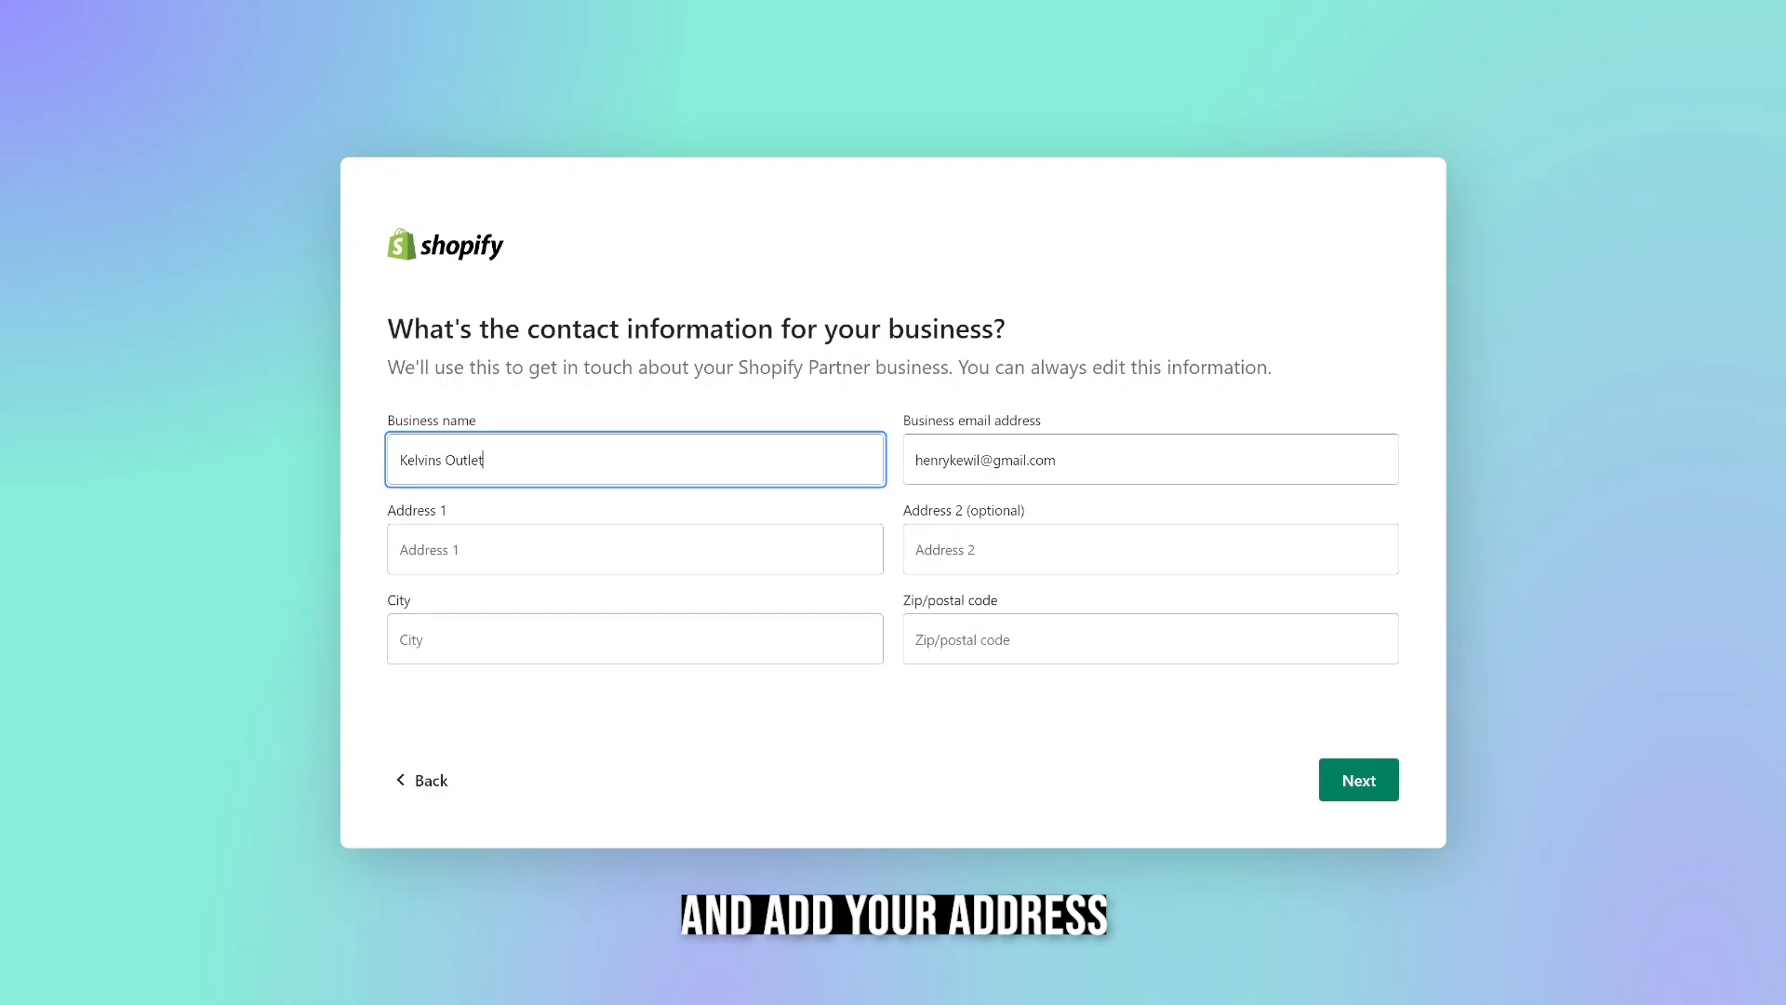
left_click(634, 549)
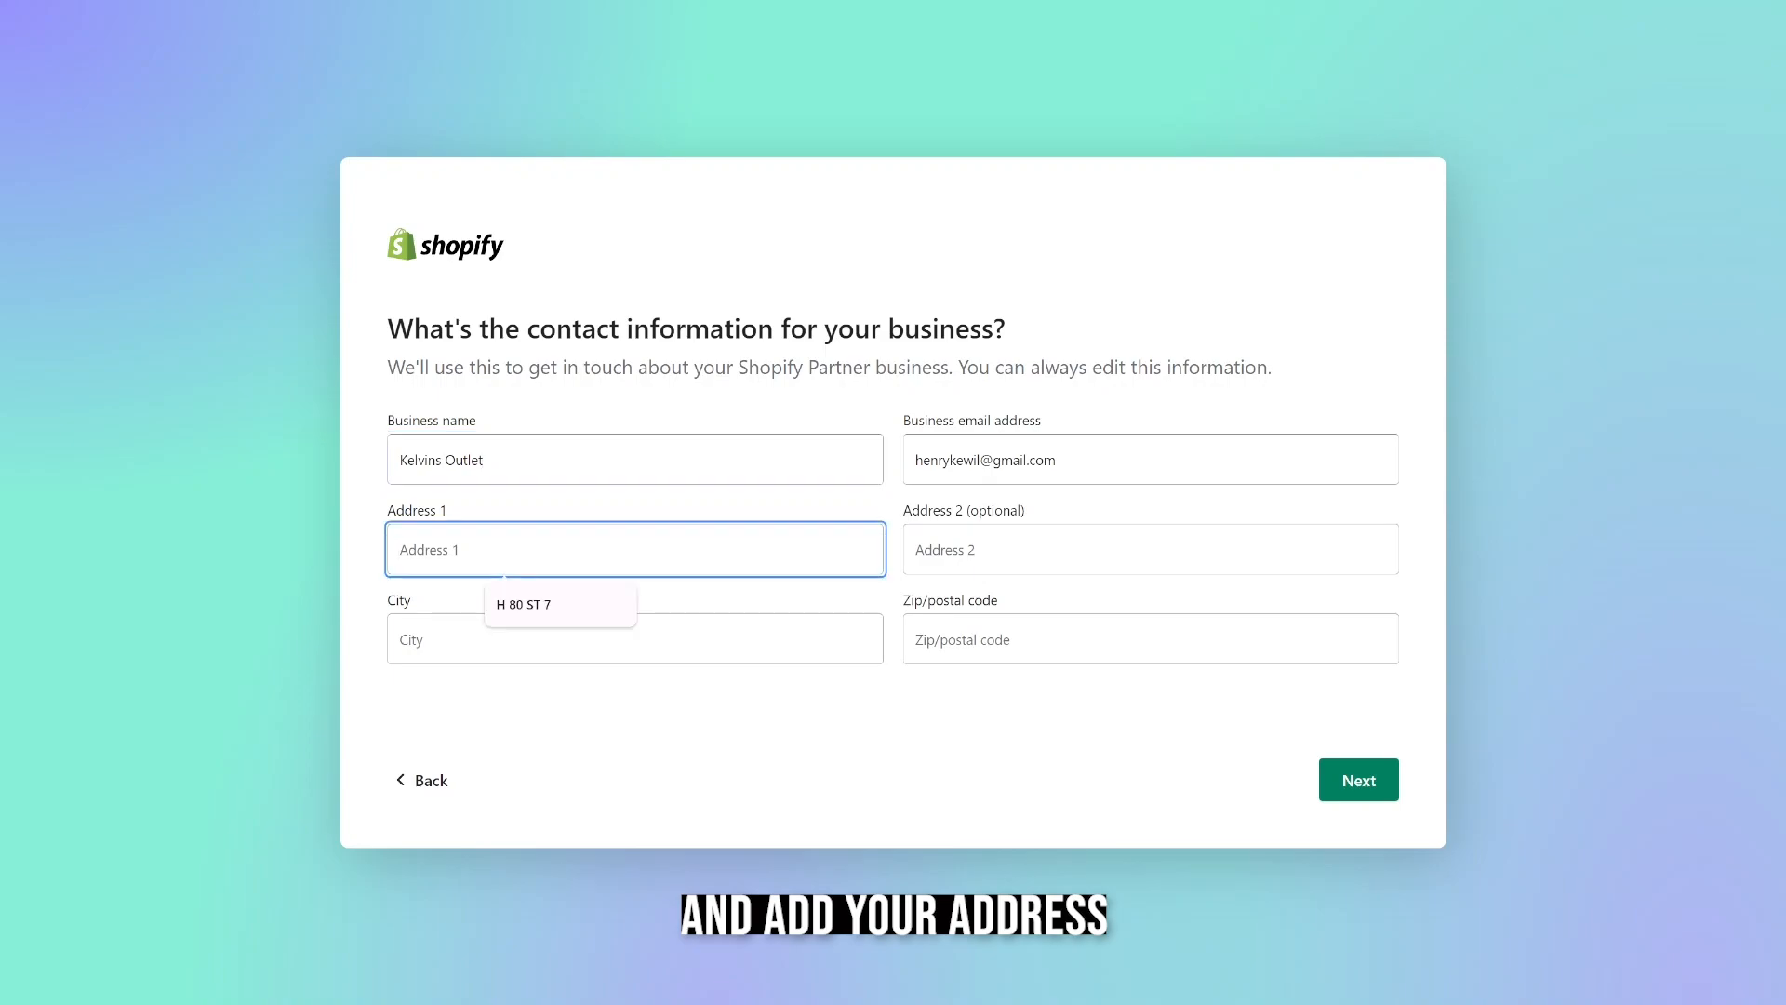
key("Down")
key("Return")
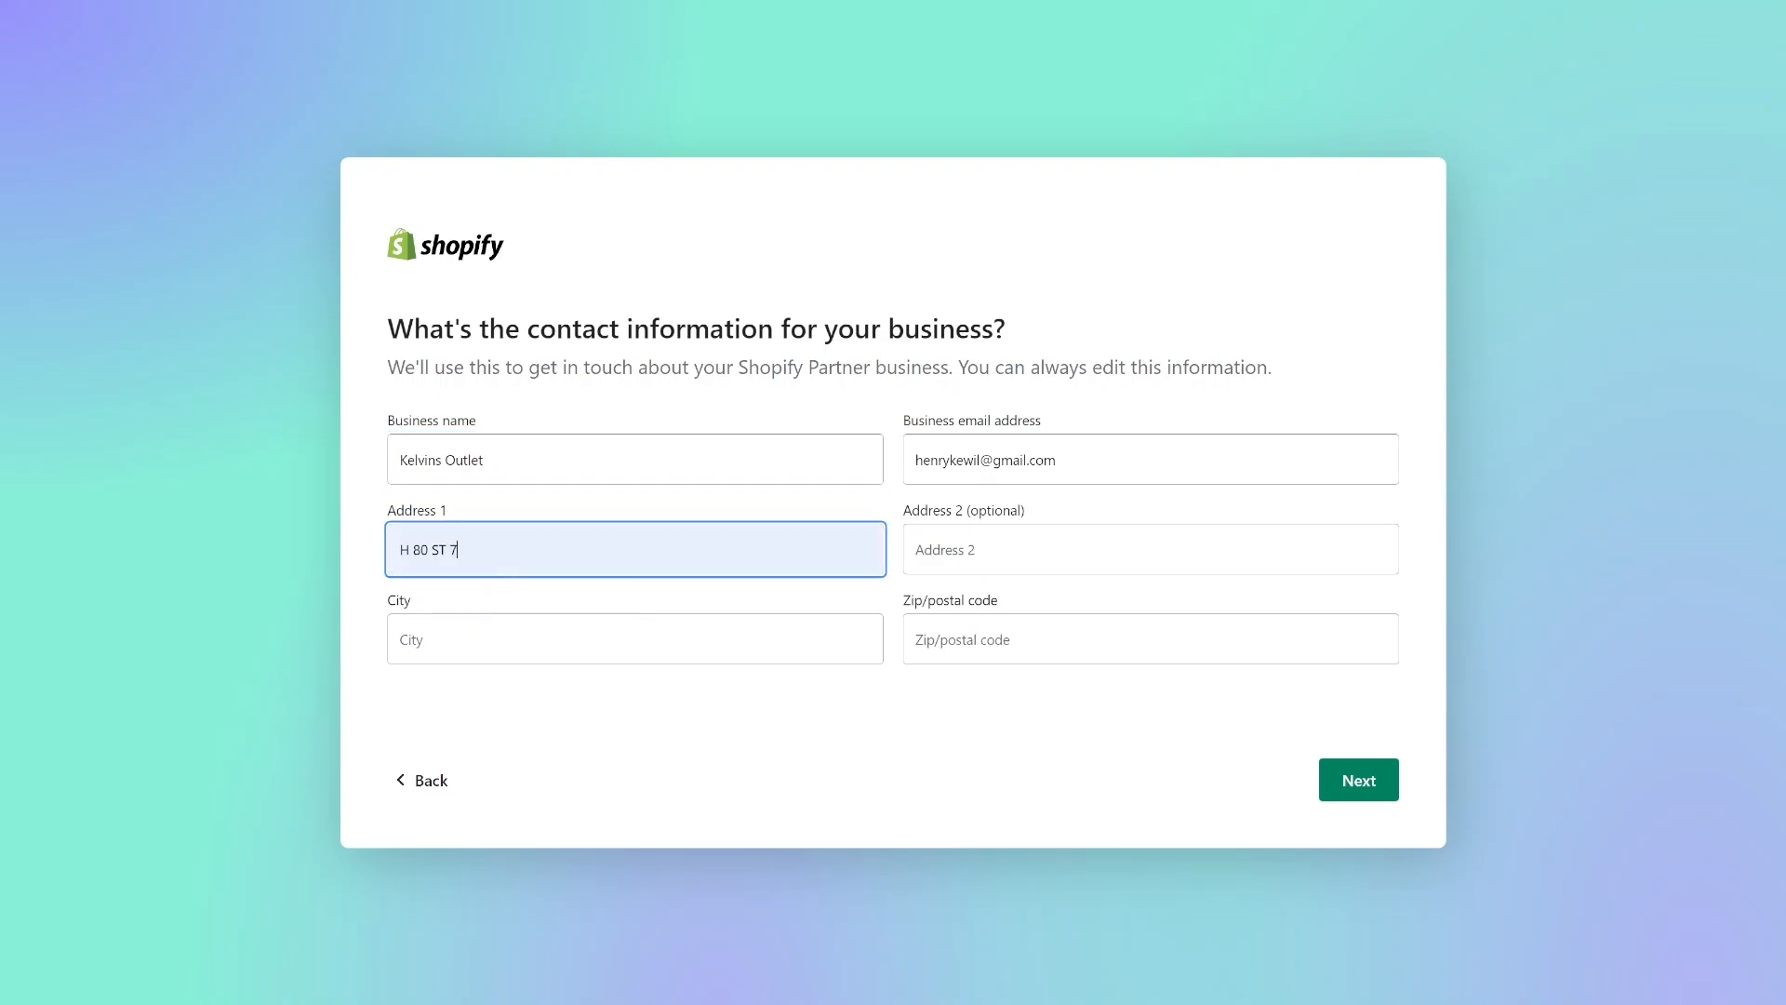
Fill in the business city and postal code from the saved suggestions and continue to the next page of contact information.
key("Tab")
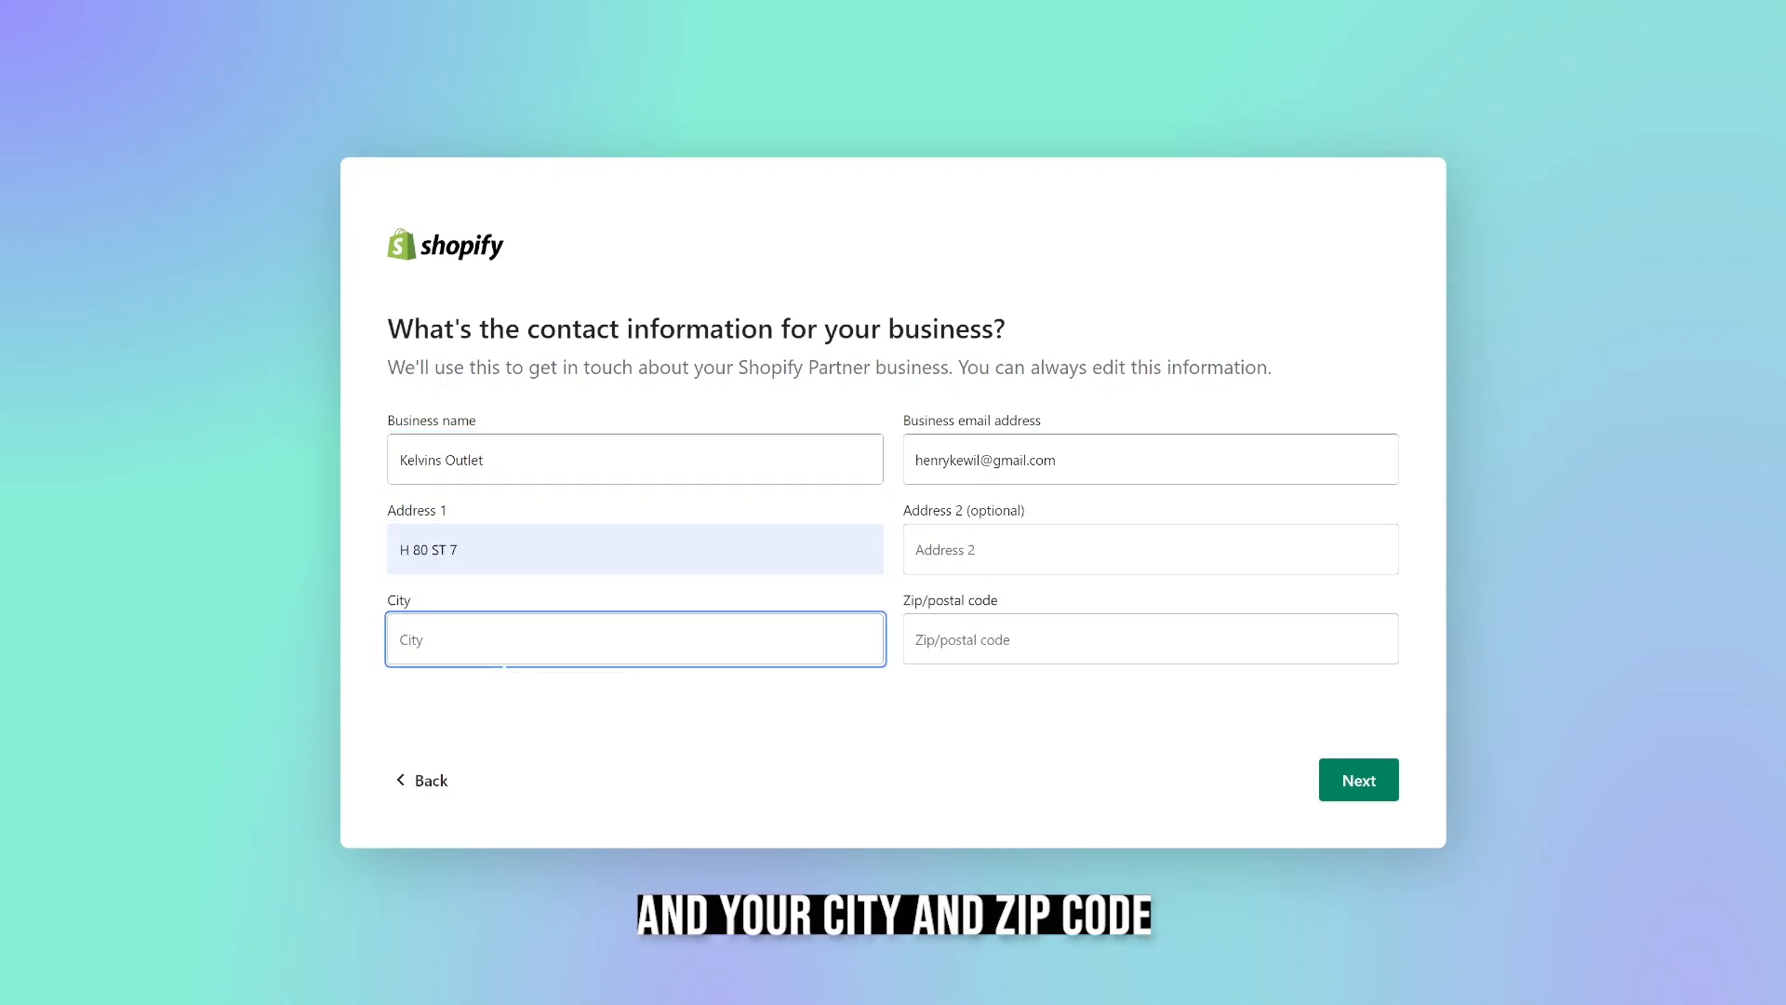
key("Down")
key("Return")
left_click(1150, 639)
key("Down")
key("Return")
left_click(1151, 714)
left_click(1359, 779)
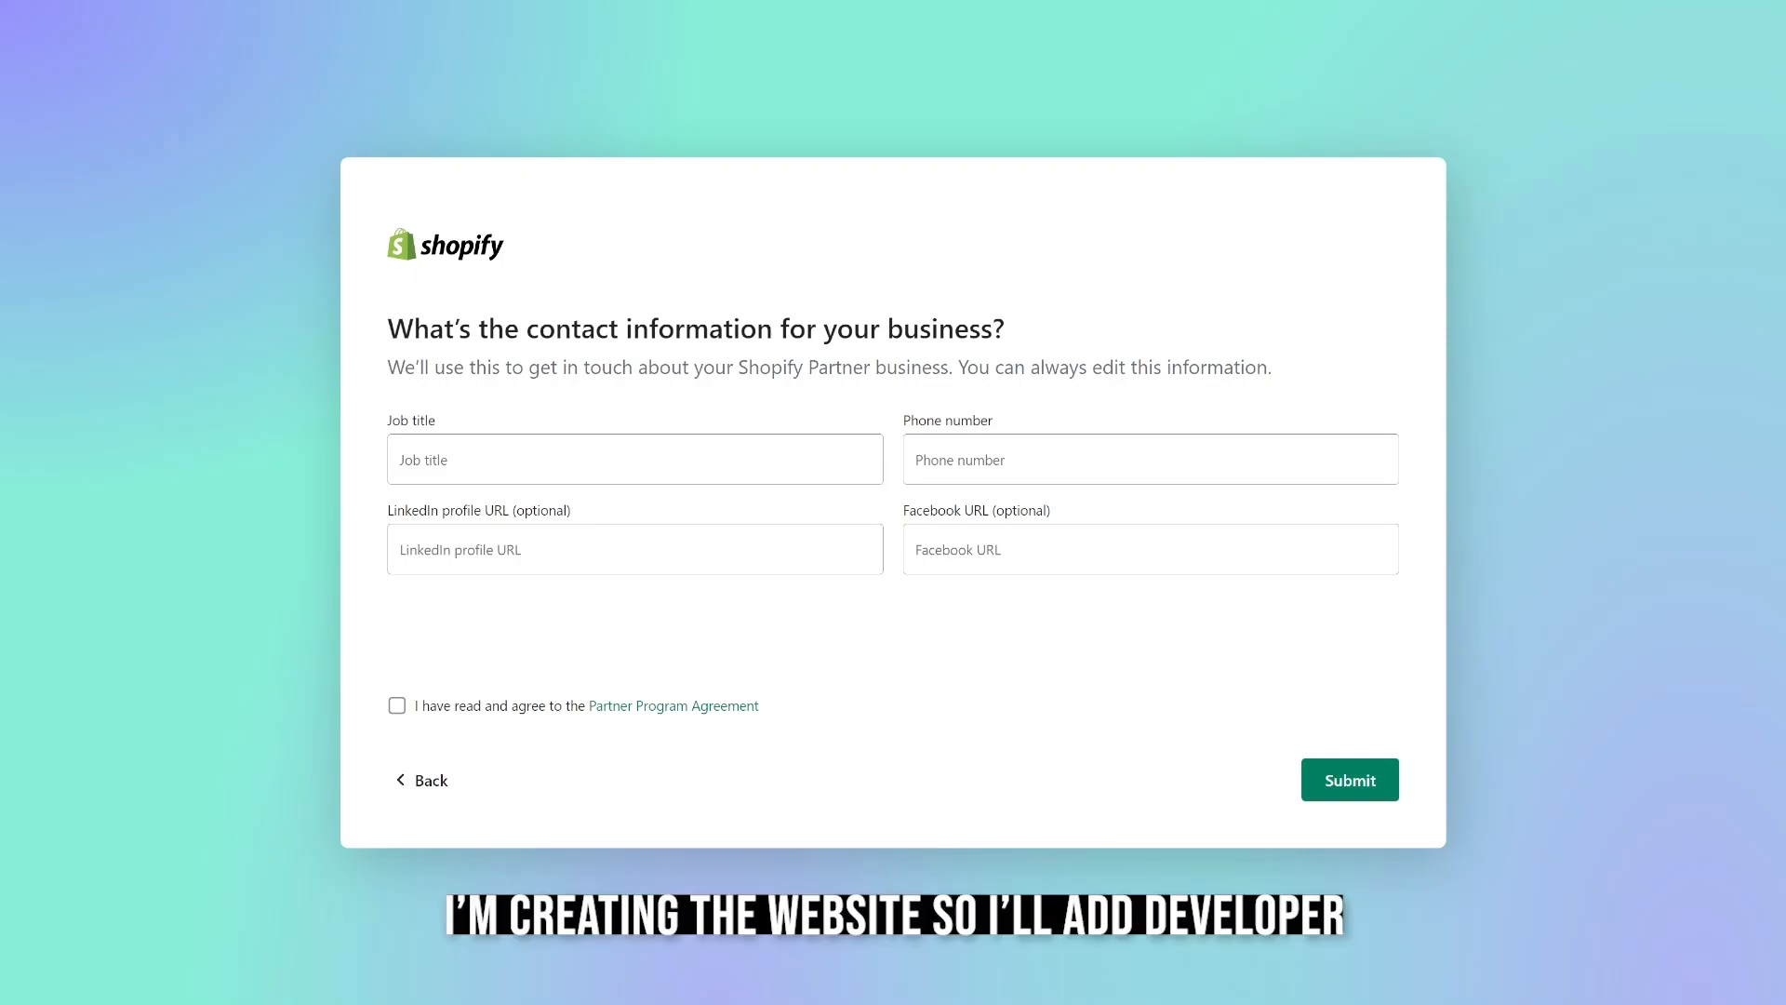
Set the job title to Developer and fill in the contact's phone number.
left_click(635, 460)
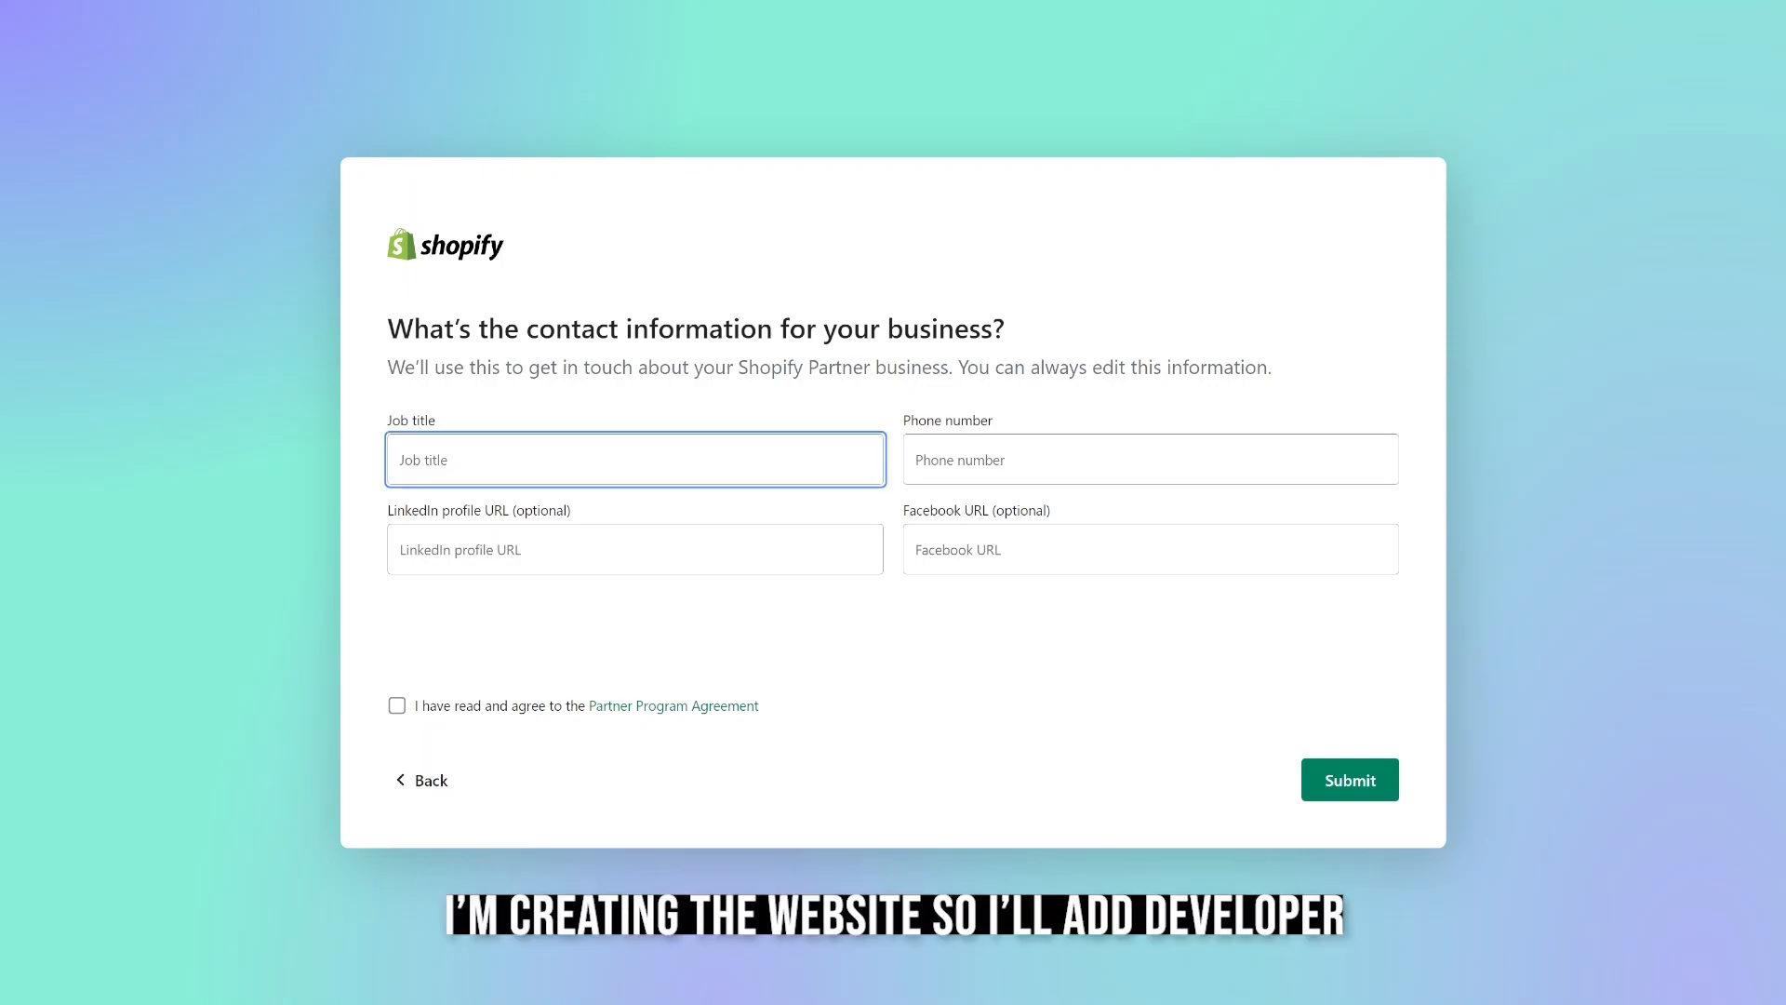
type("Developer")
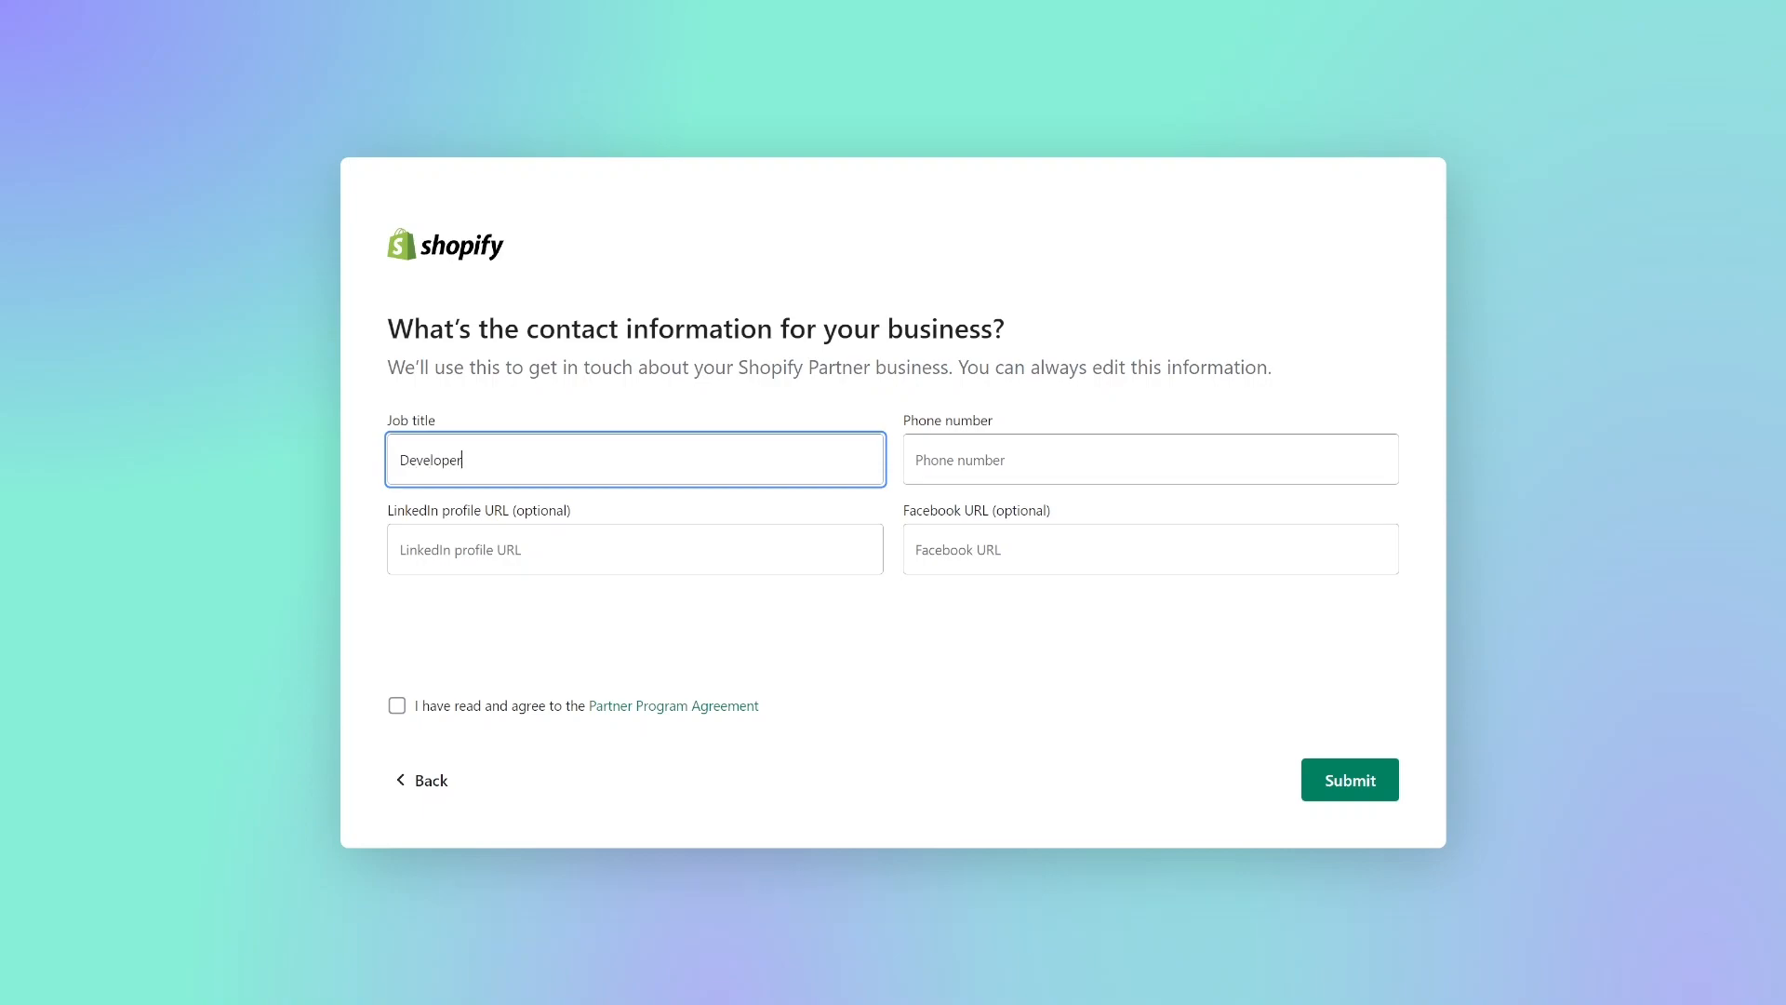
left_click(1150, 459)
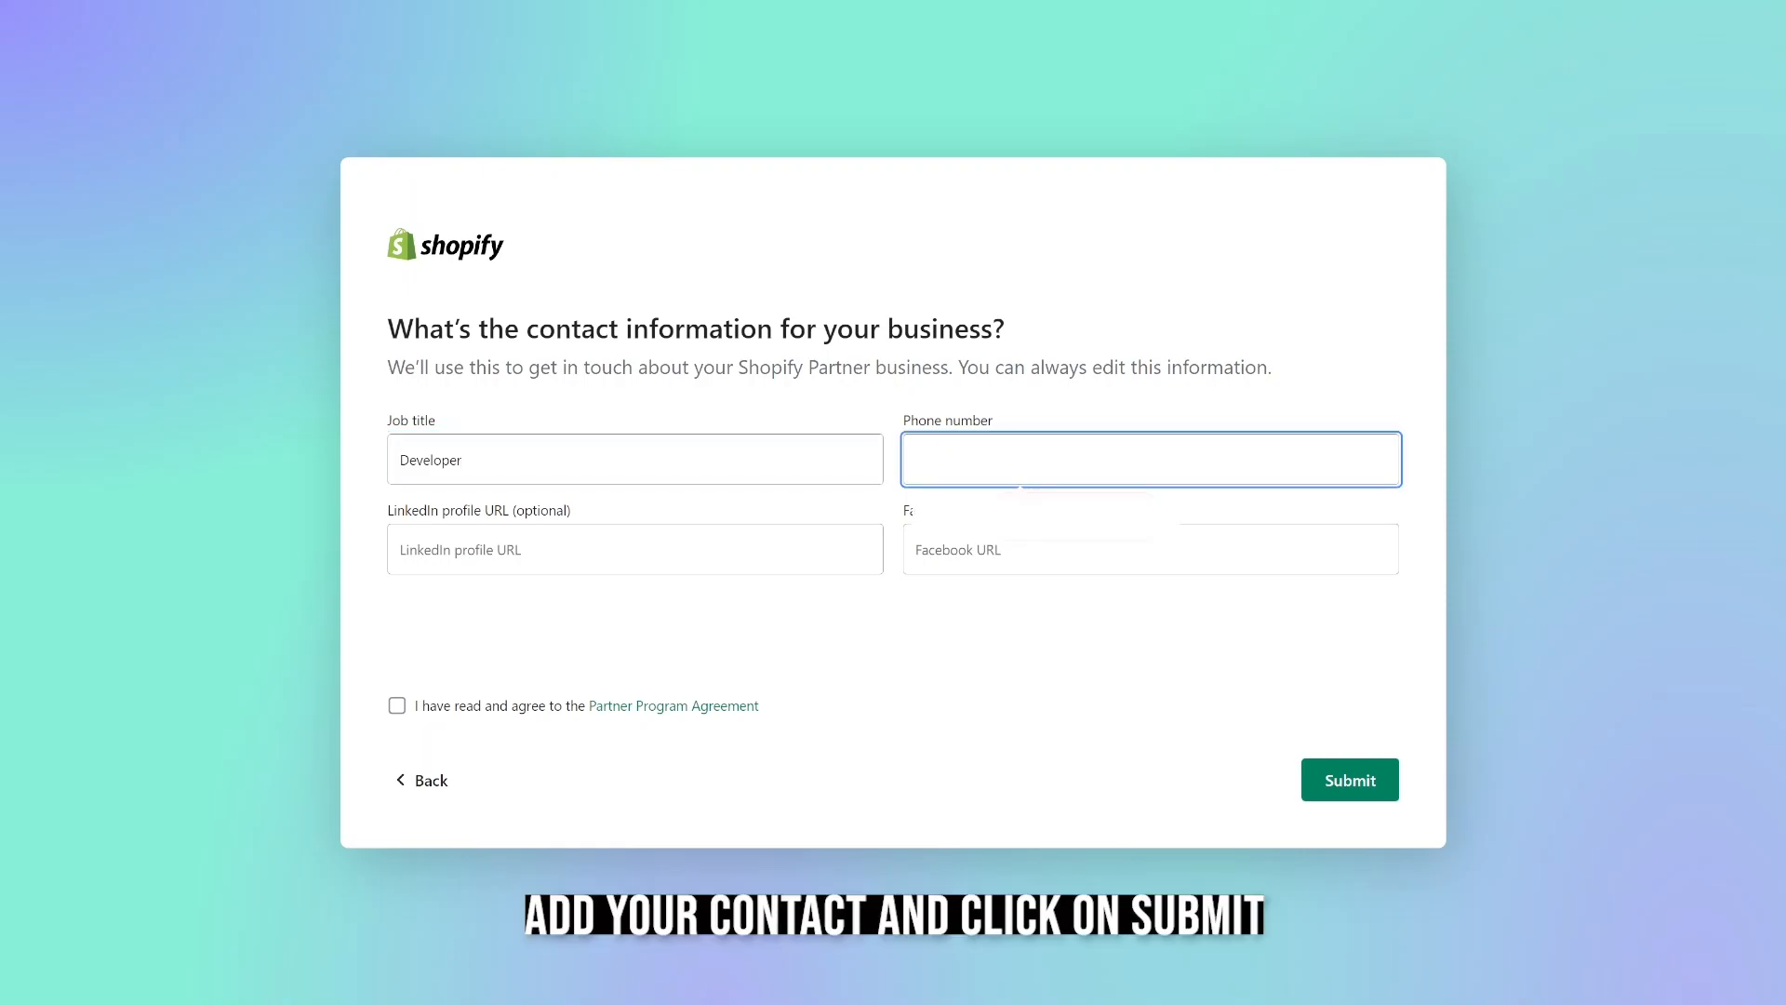
left_click(1051, 513)
Accept the Partner Program Agreement and submit the business contact information.
left_click(1349, 779)
left_click(397, 686)
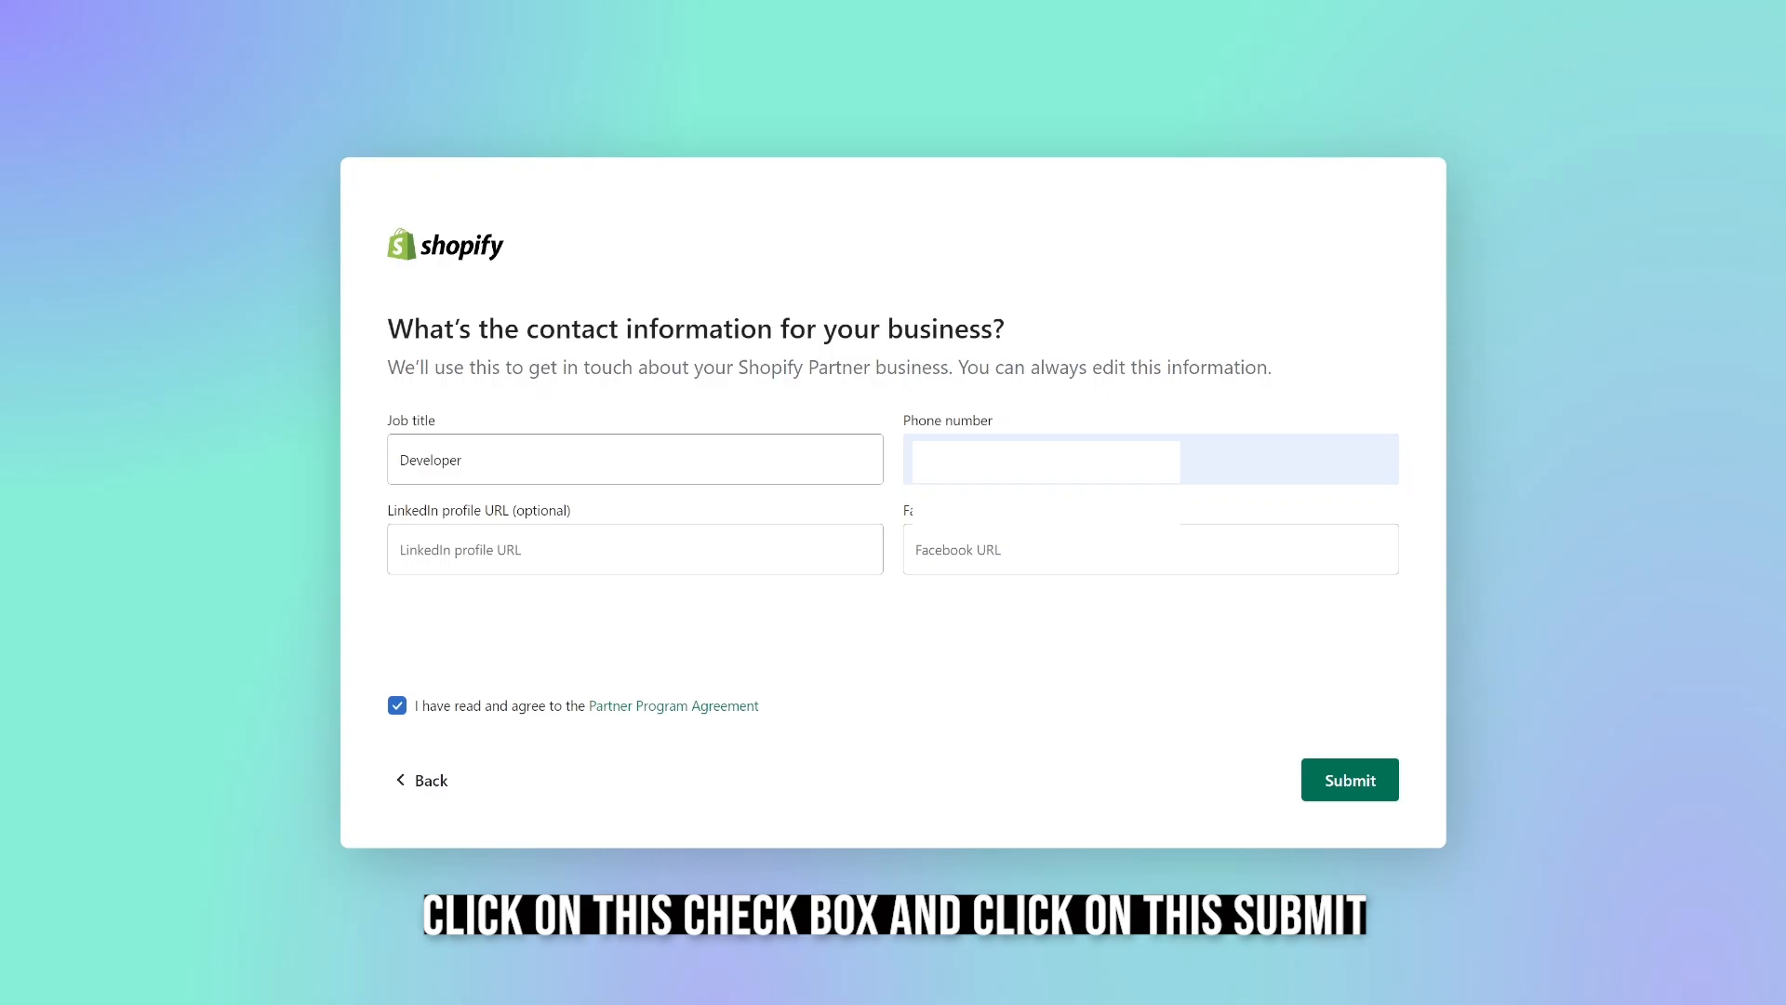
left_click(1350, 779)
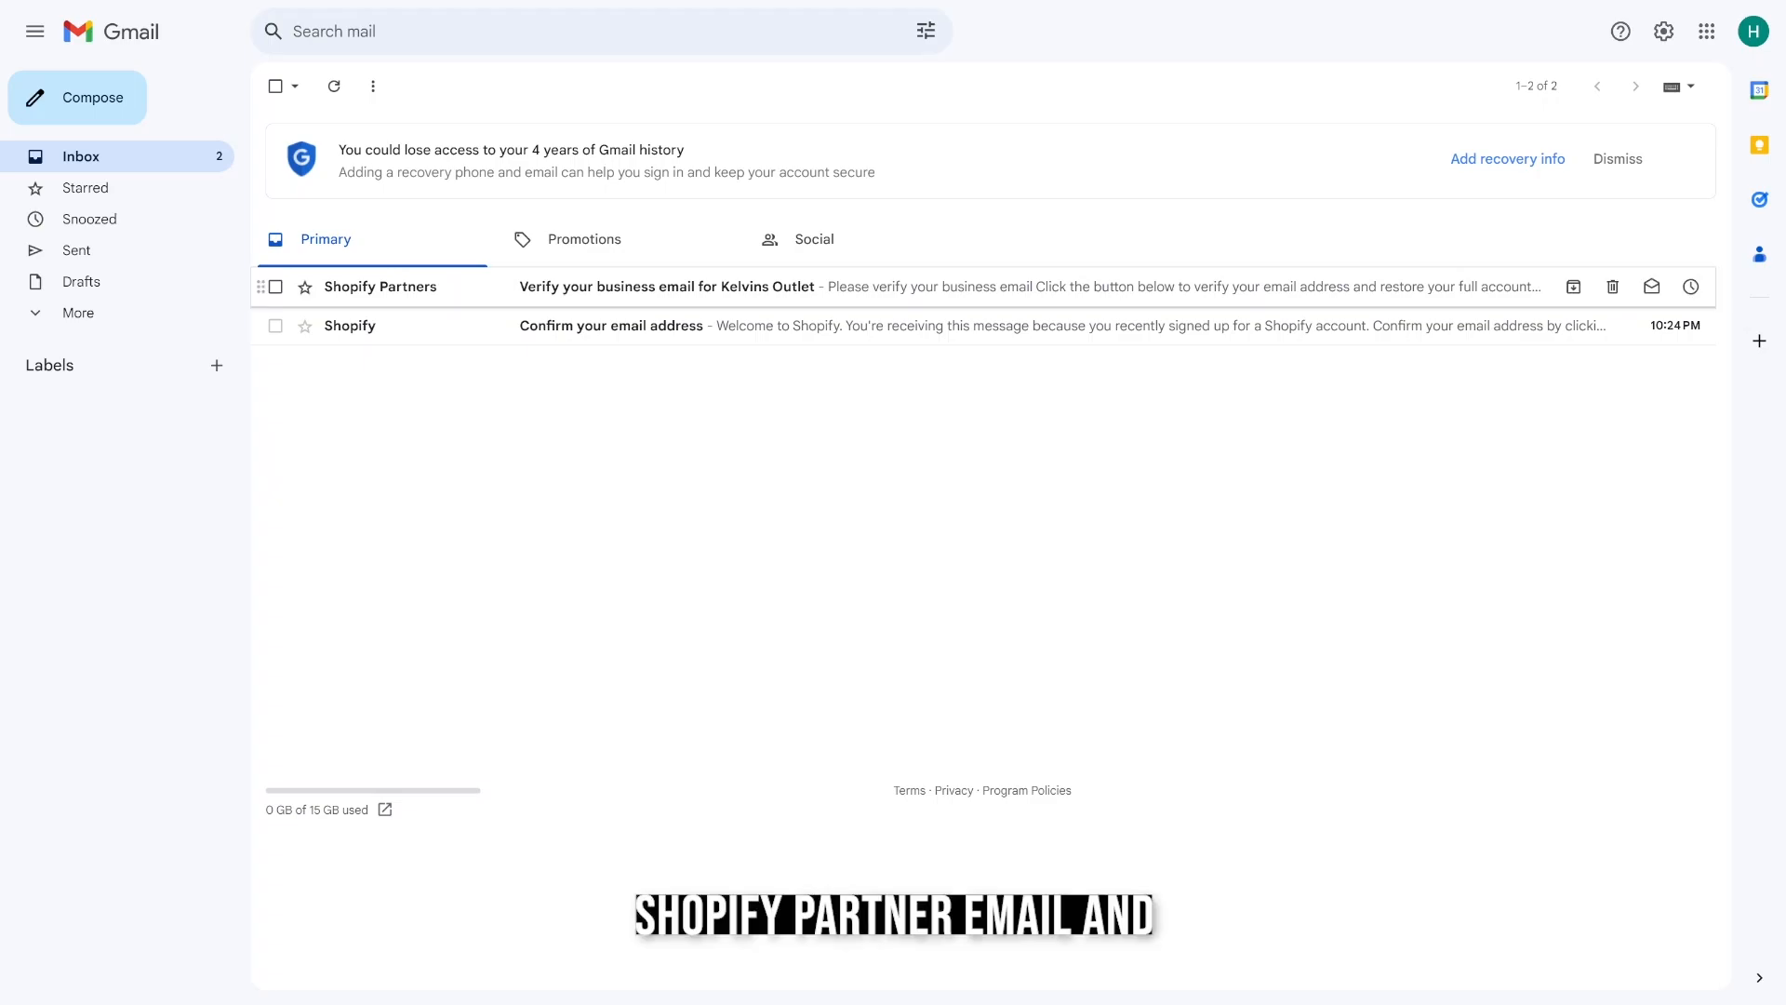
In Gmail, open the Shopify Partners message about verifying the business email and verify the address.
left_click(666, 287)
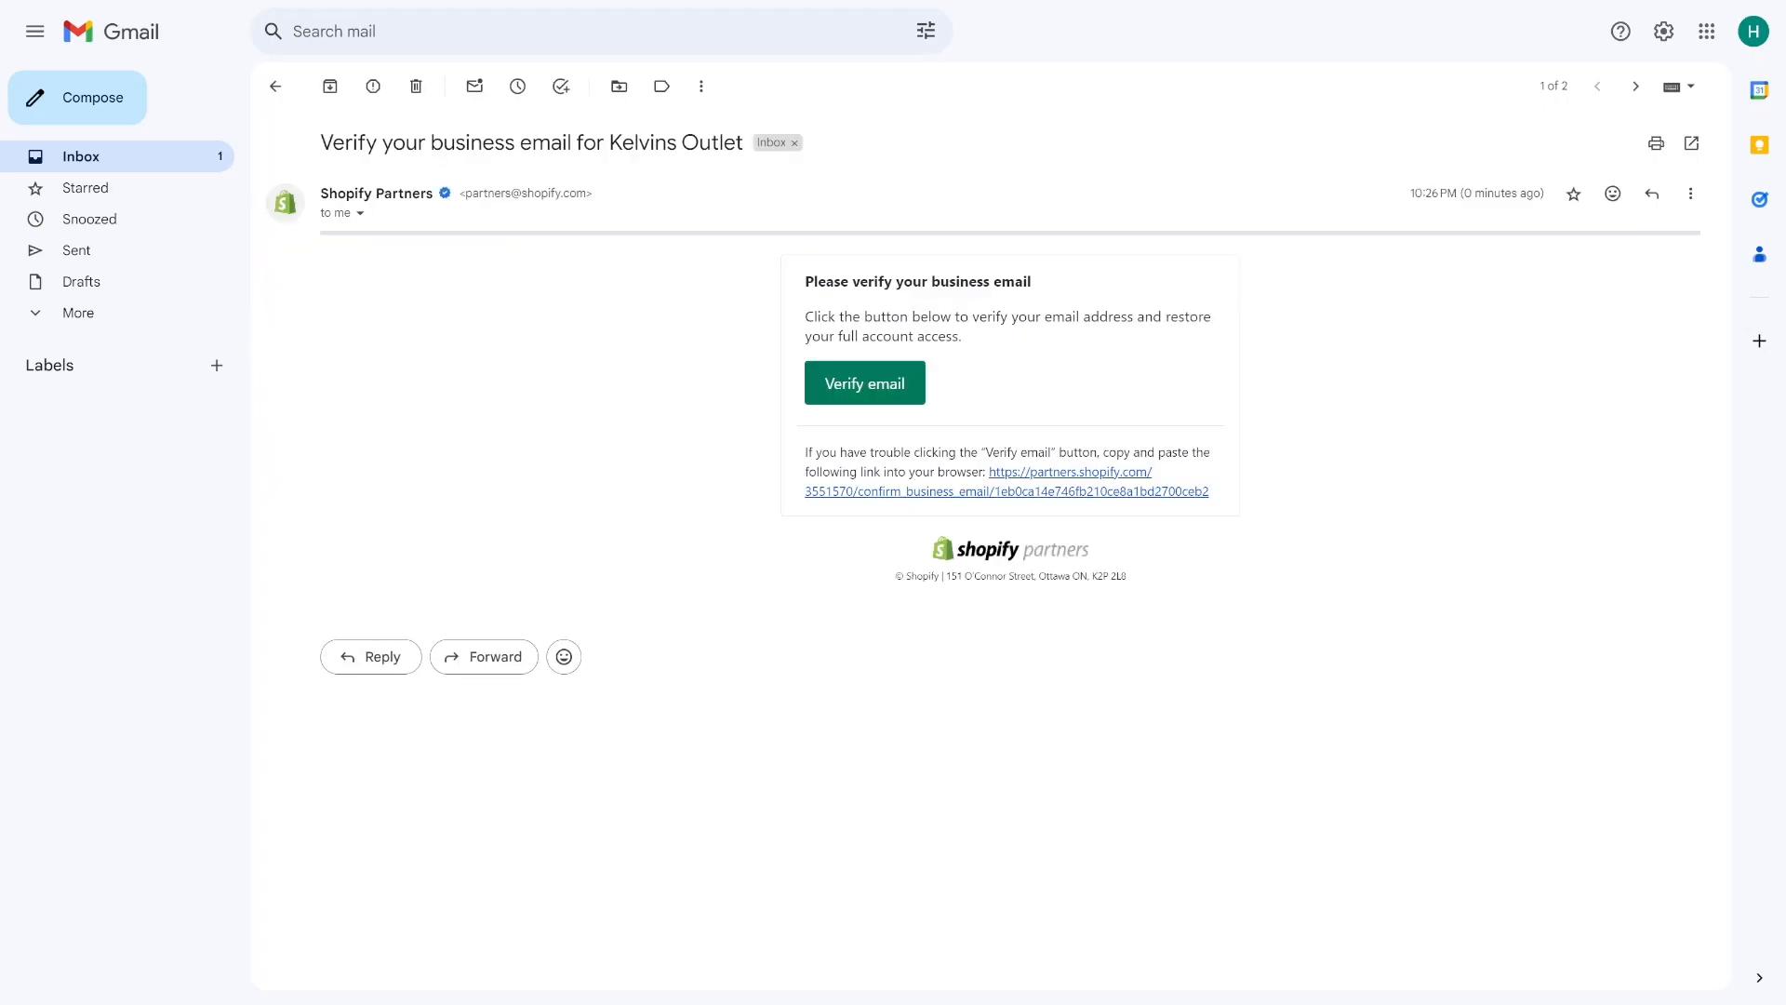
left_click(864, 383)
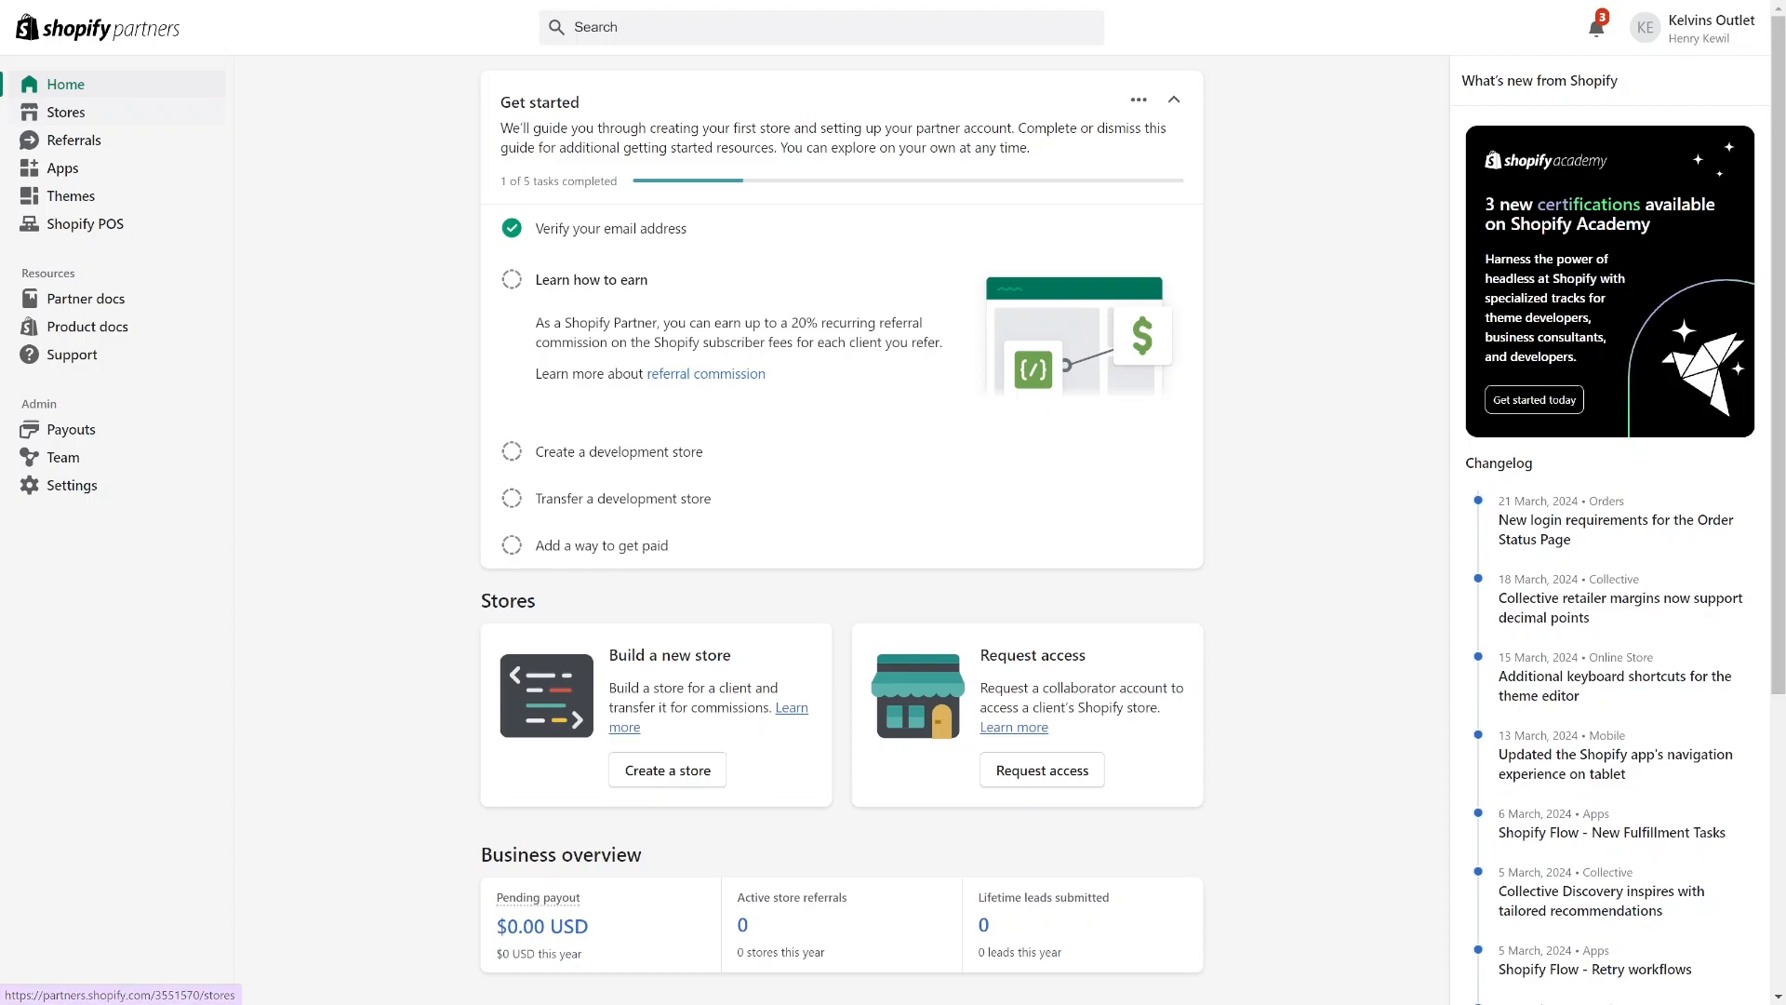
Start a new development store for a client and name it Kelvins Outlets.
left_click(65, 111)
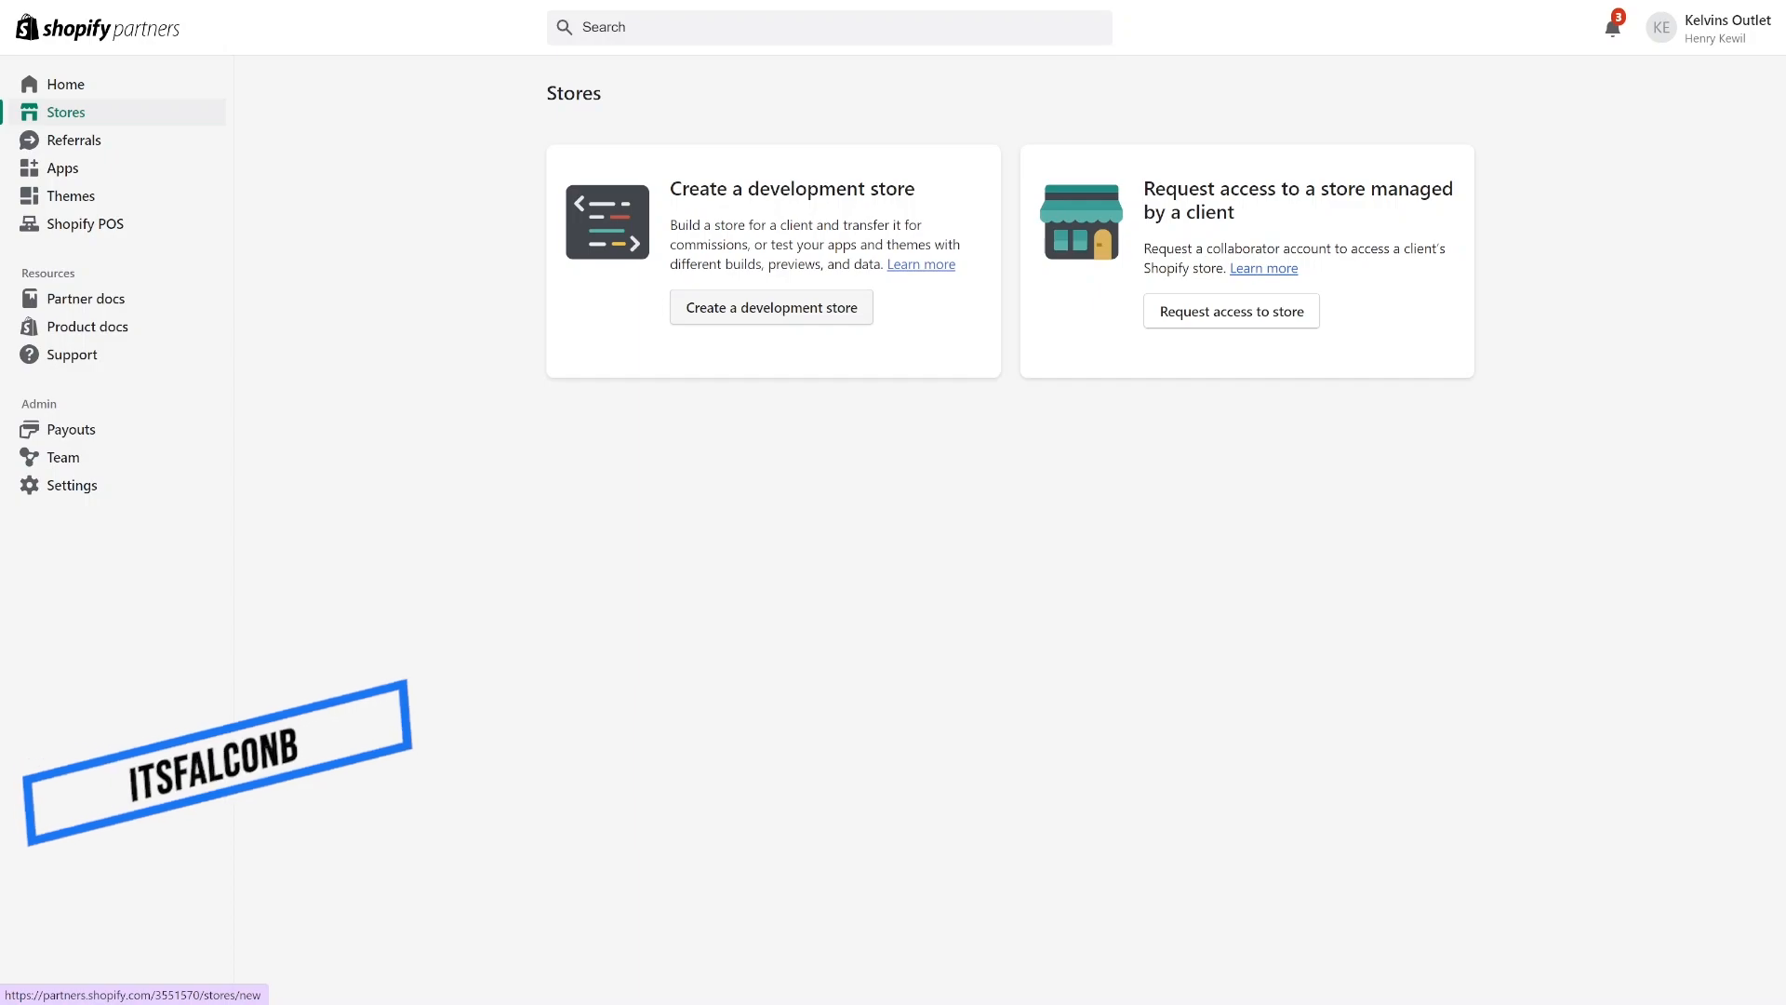
left_click(771, 308)
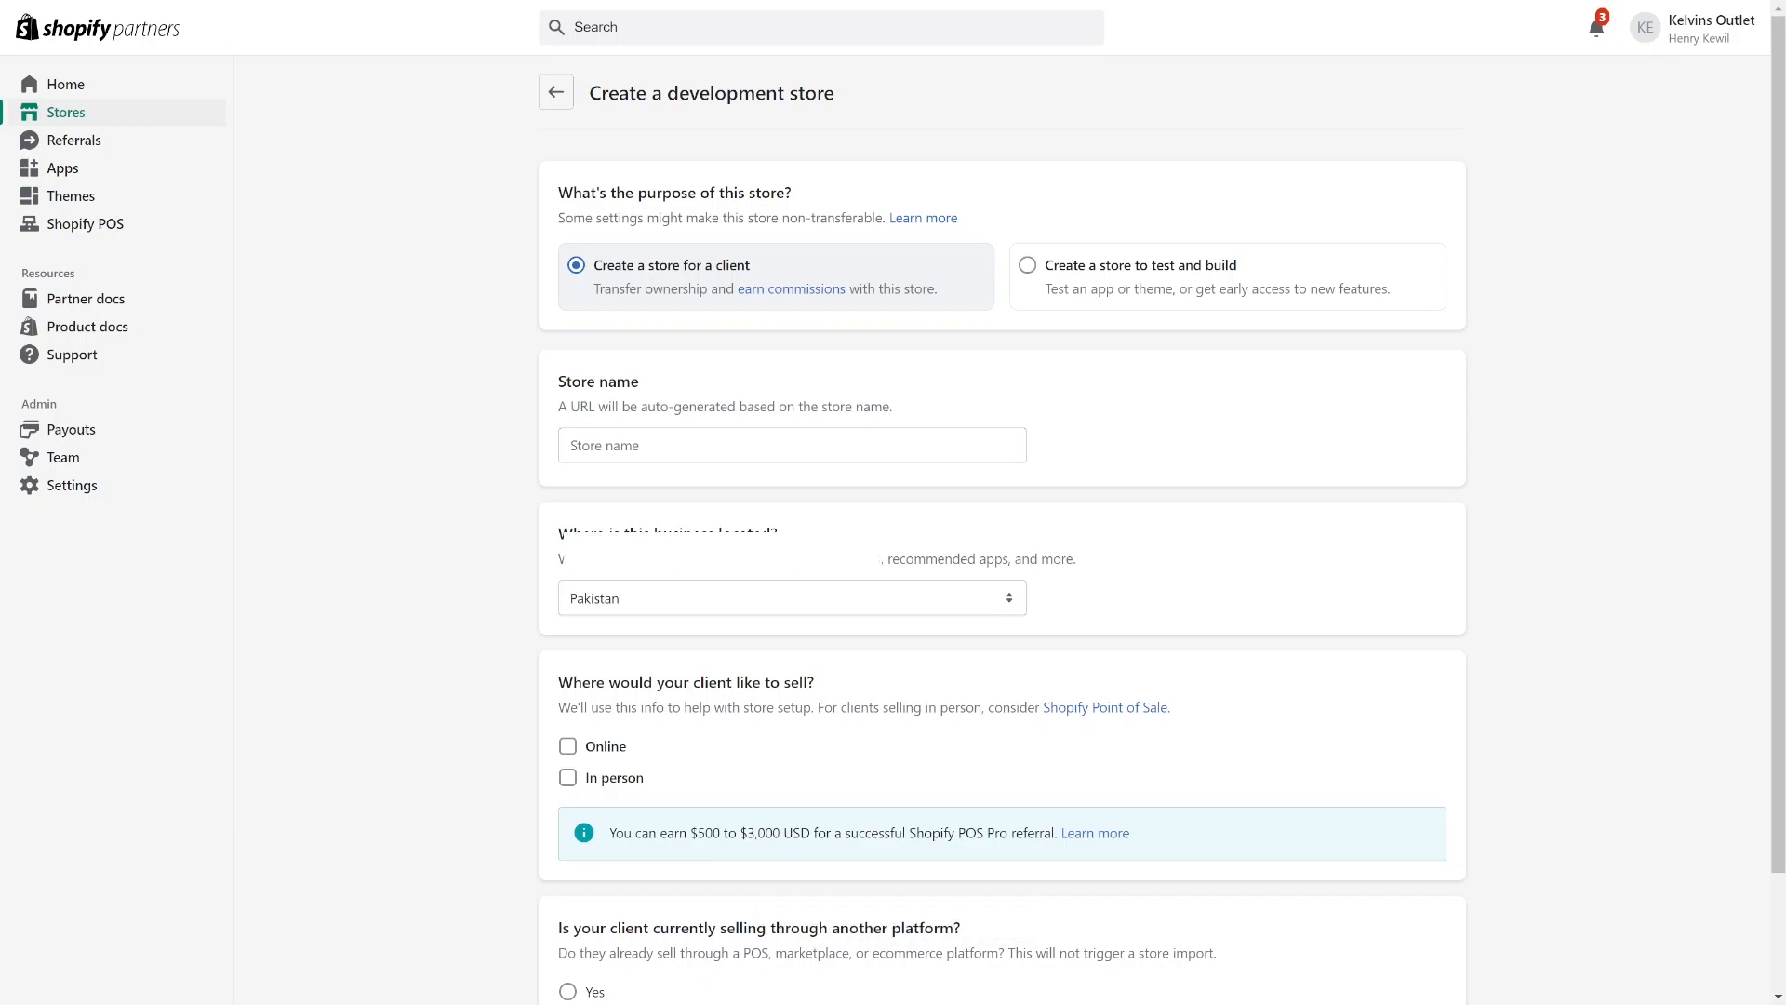
scroll(1002, 530, "down", 2)
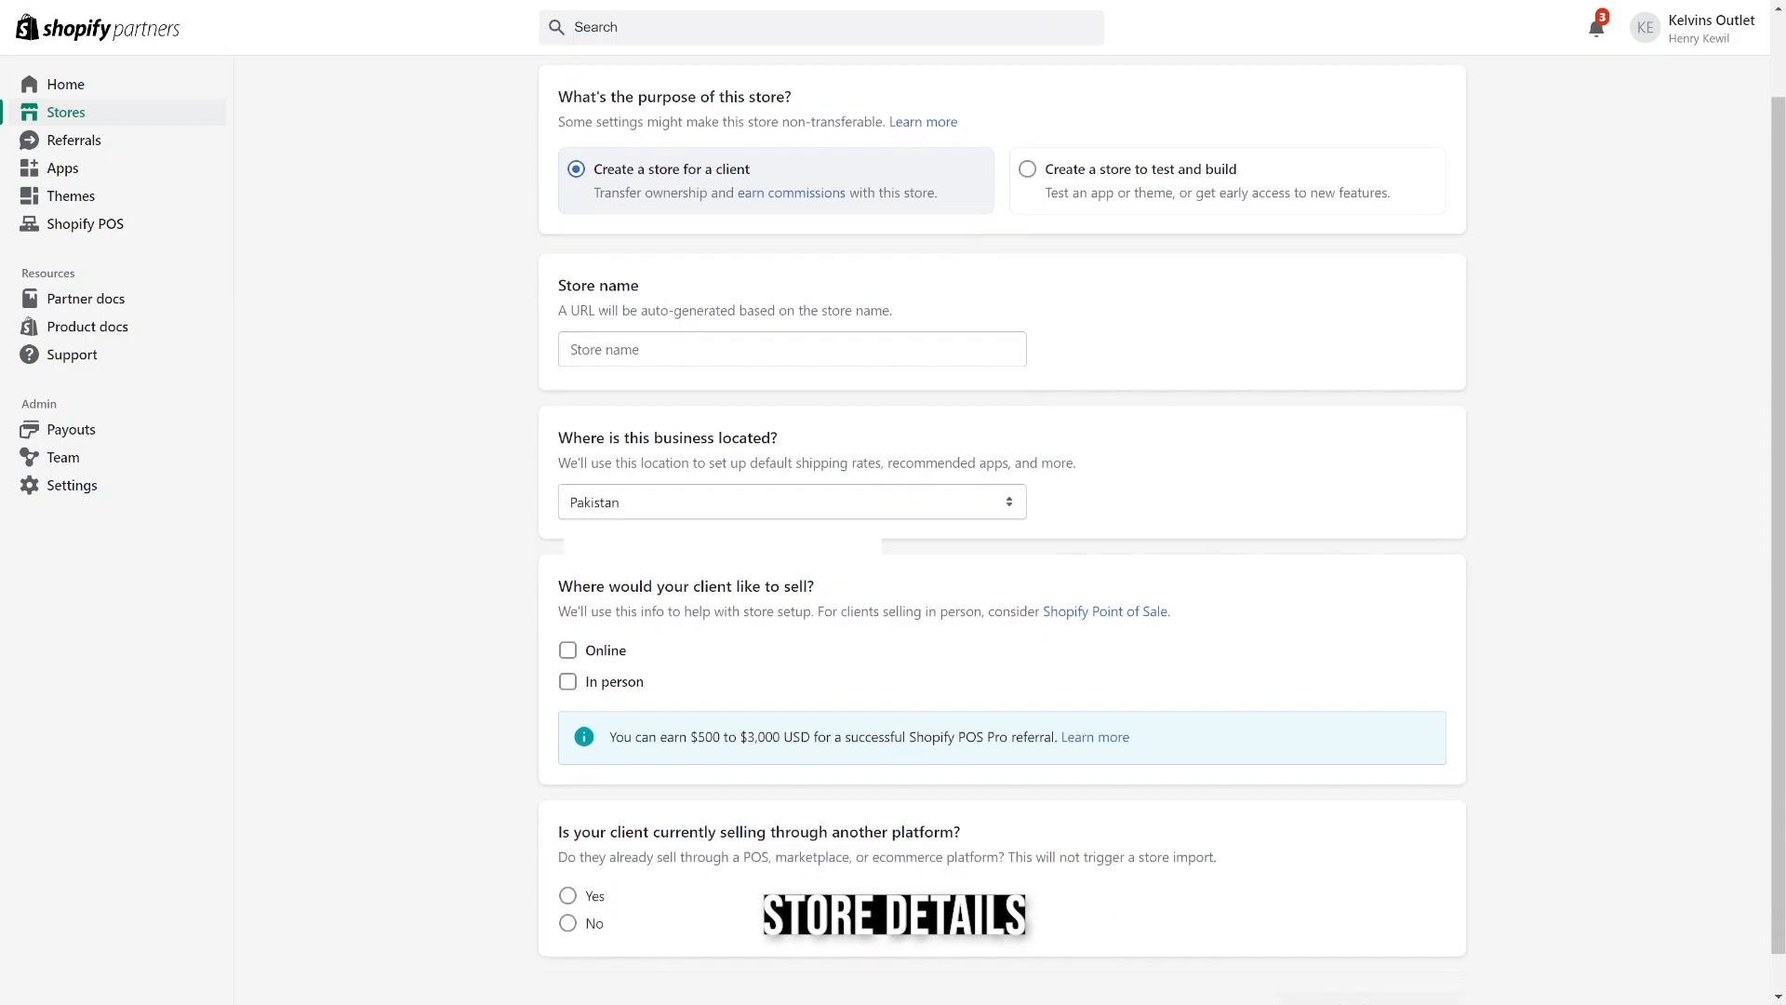
scroll(1002, 531, "up", 1)
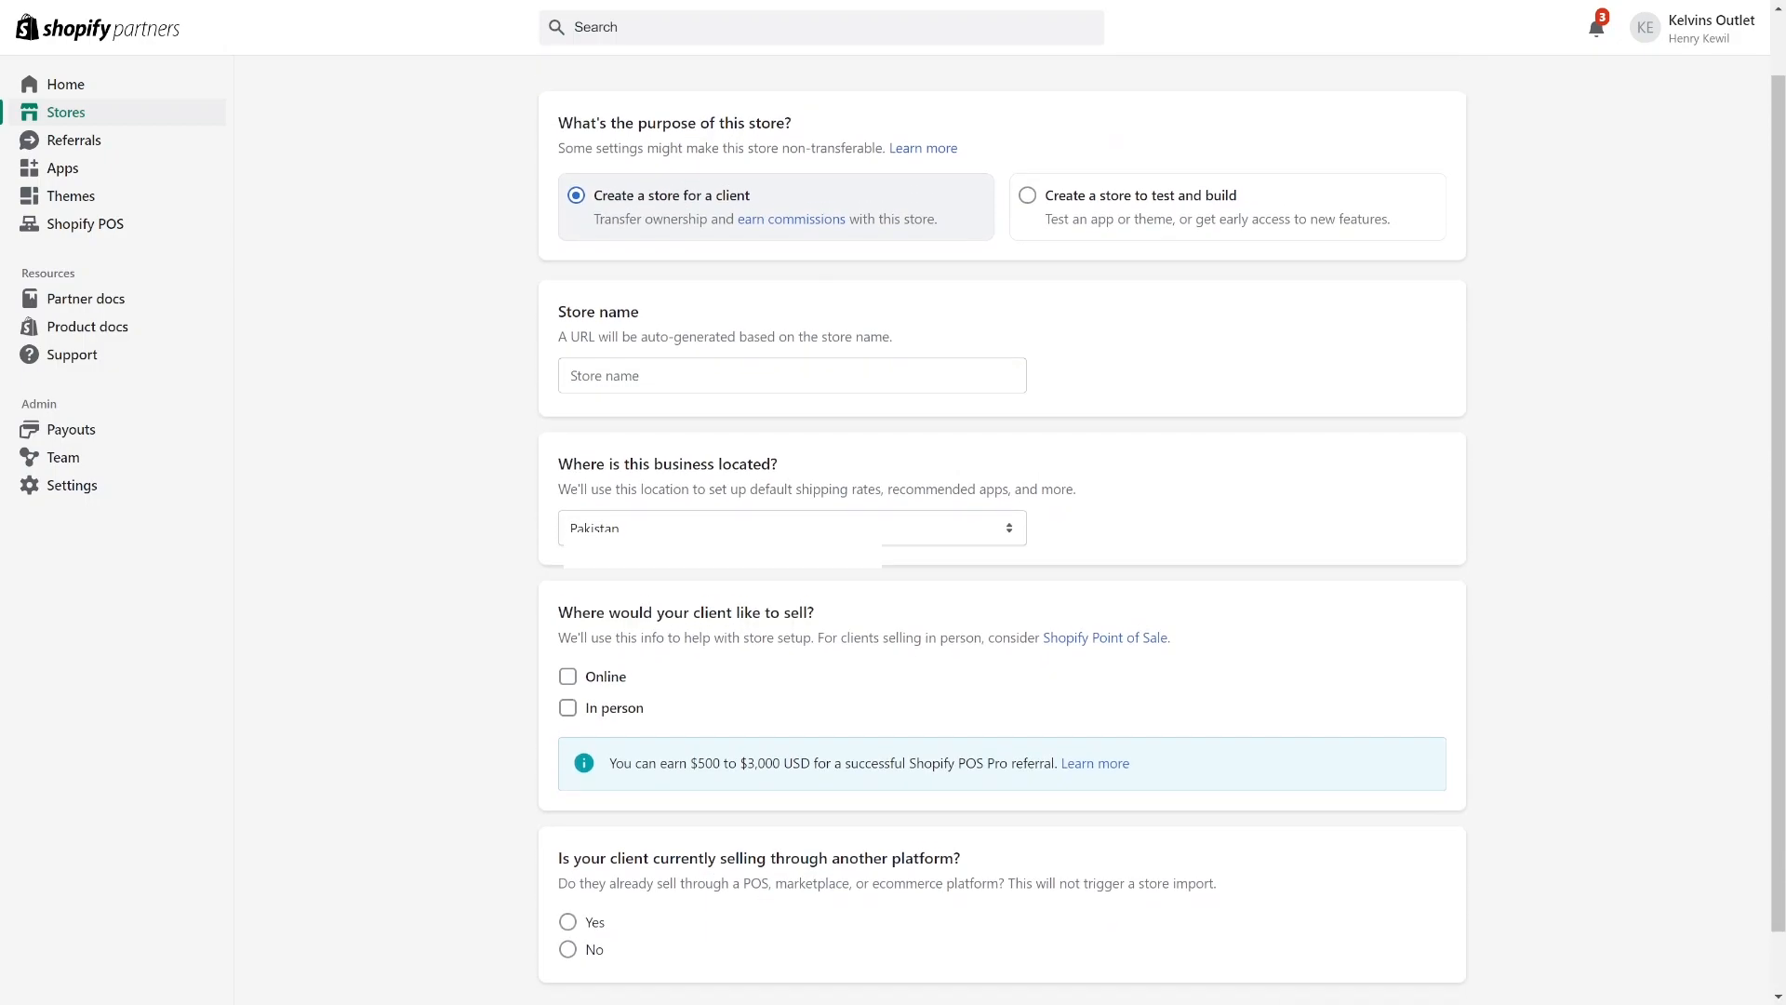
left_click(791, 375)
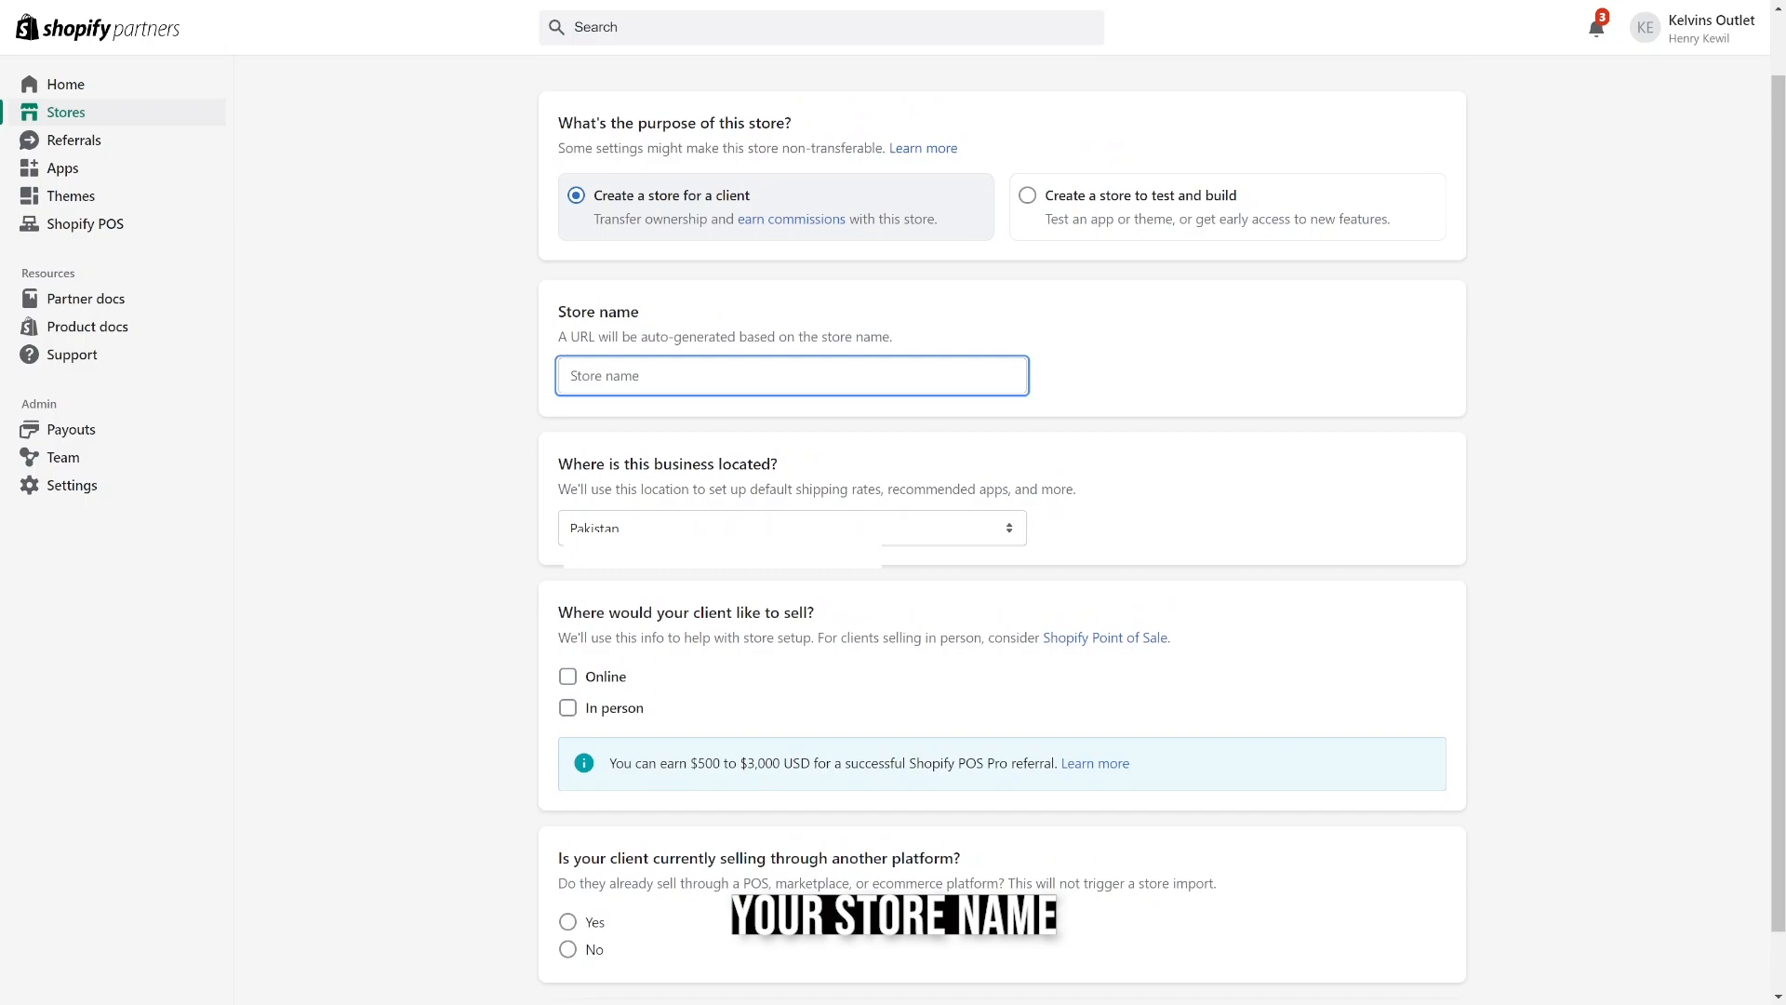
type("Kelvin")
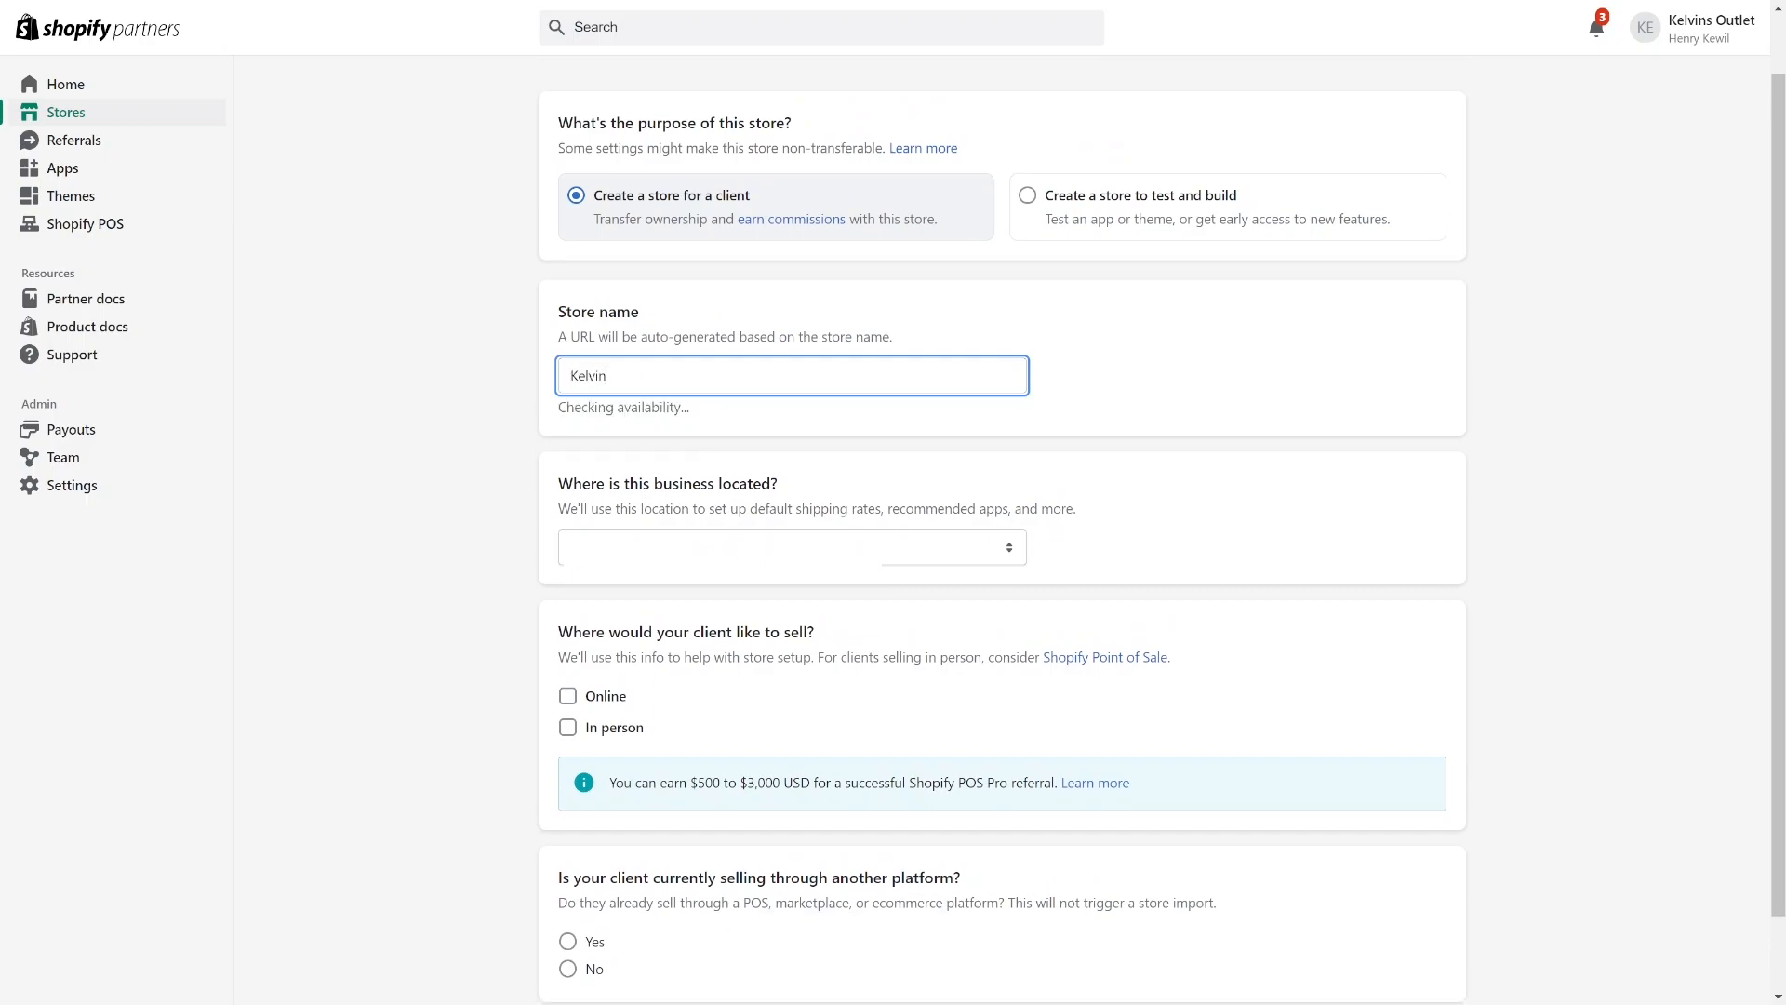
type("s Outlet")
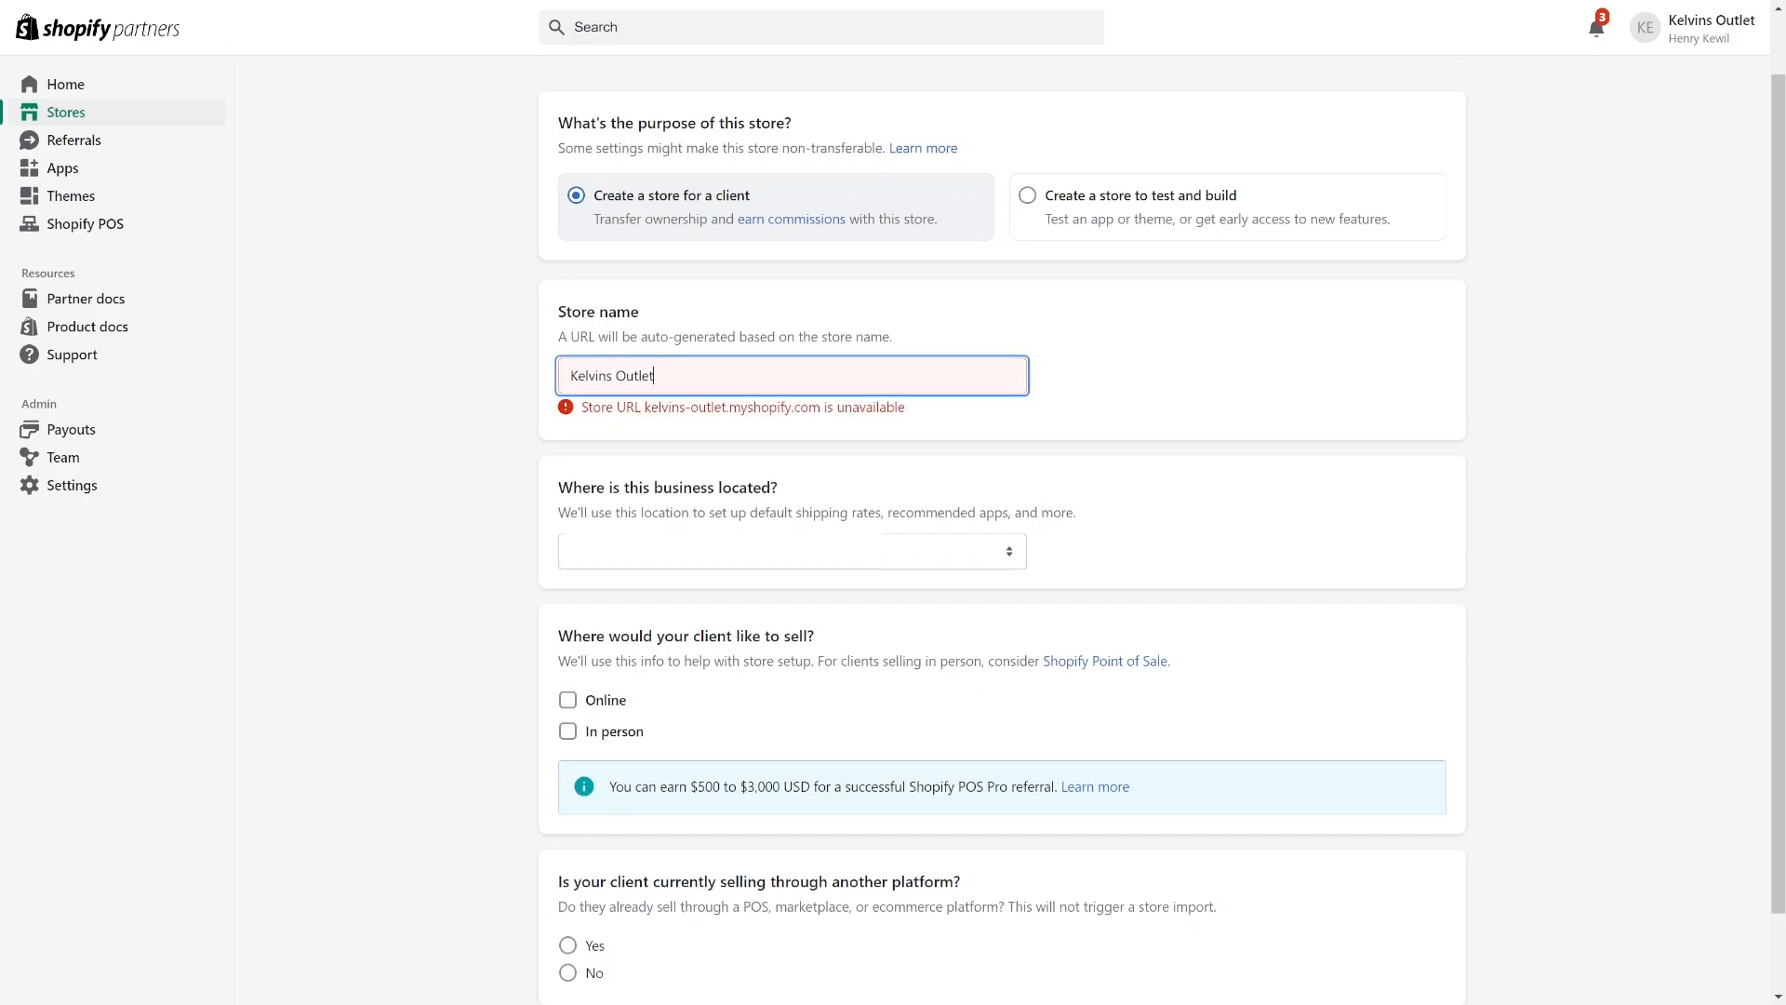
type("s")
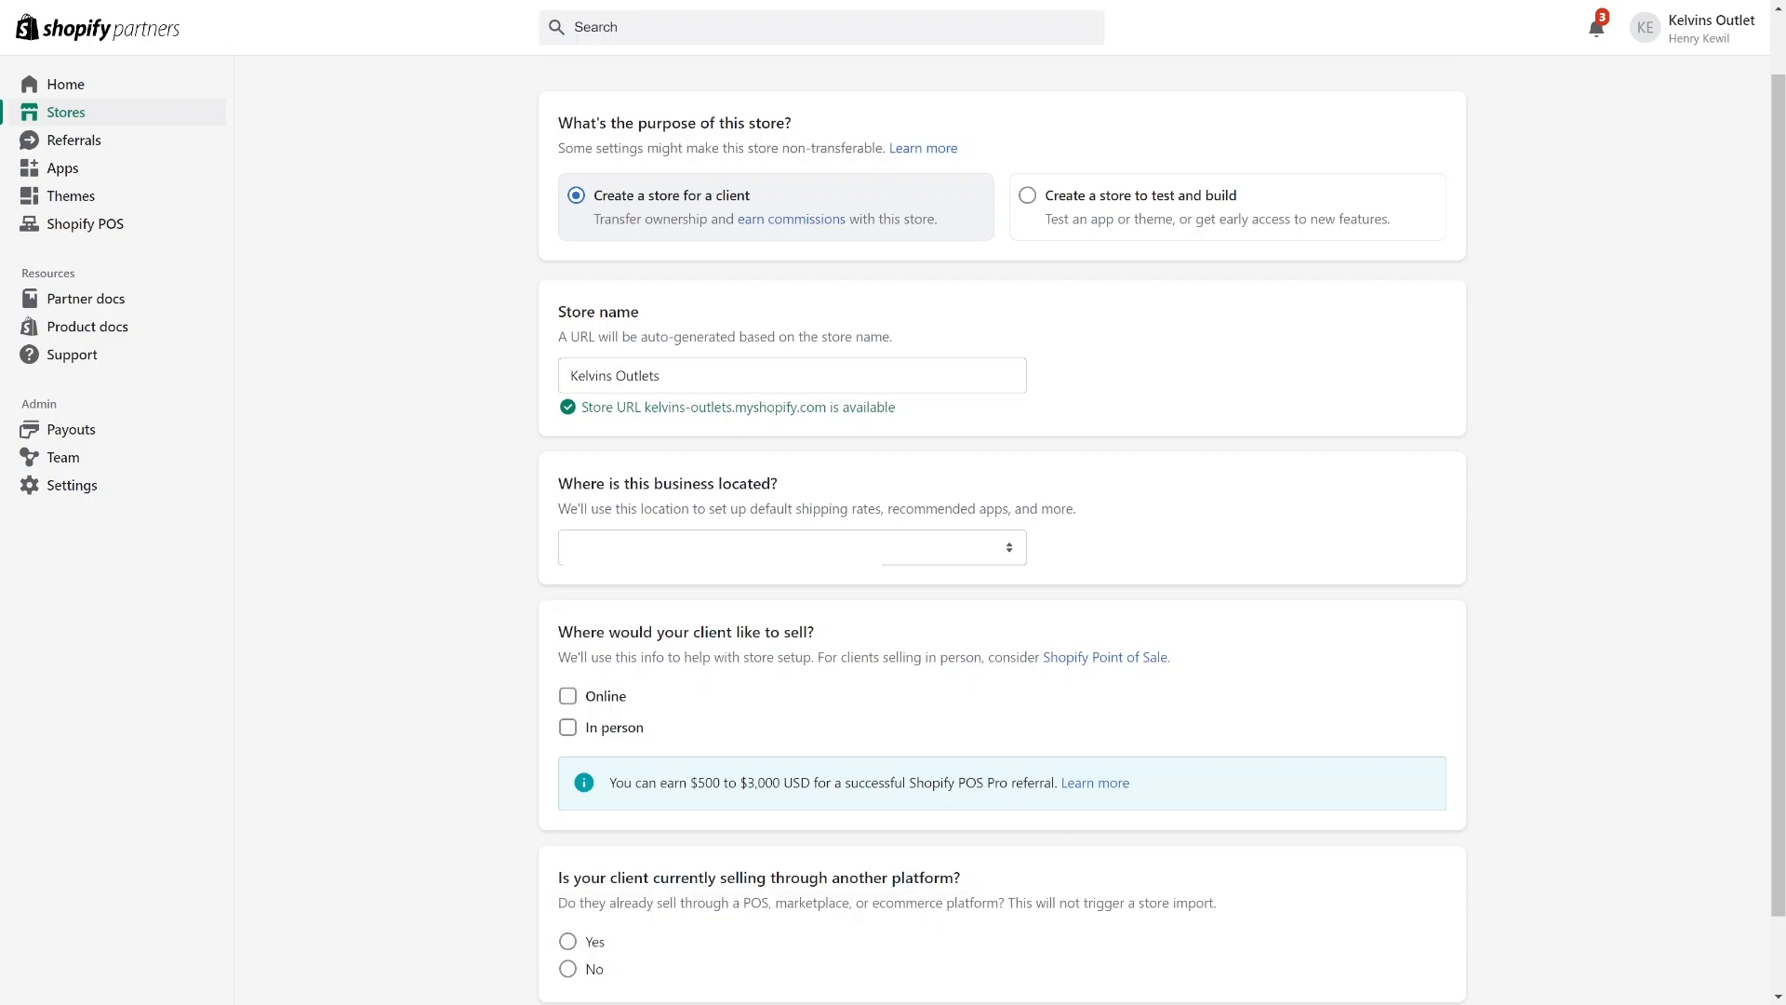
Create the development store with online selling and no other current platform, continuing with the existing Shopify account.
scroll(1161, 531, "down", 1)
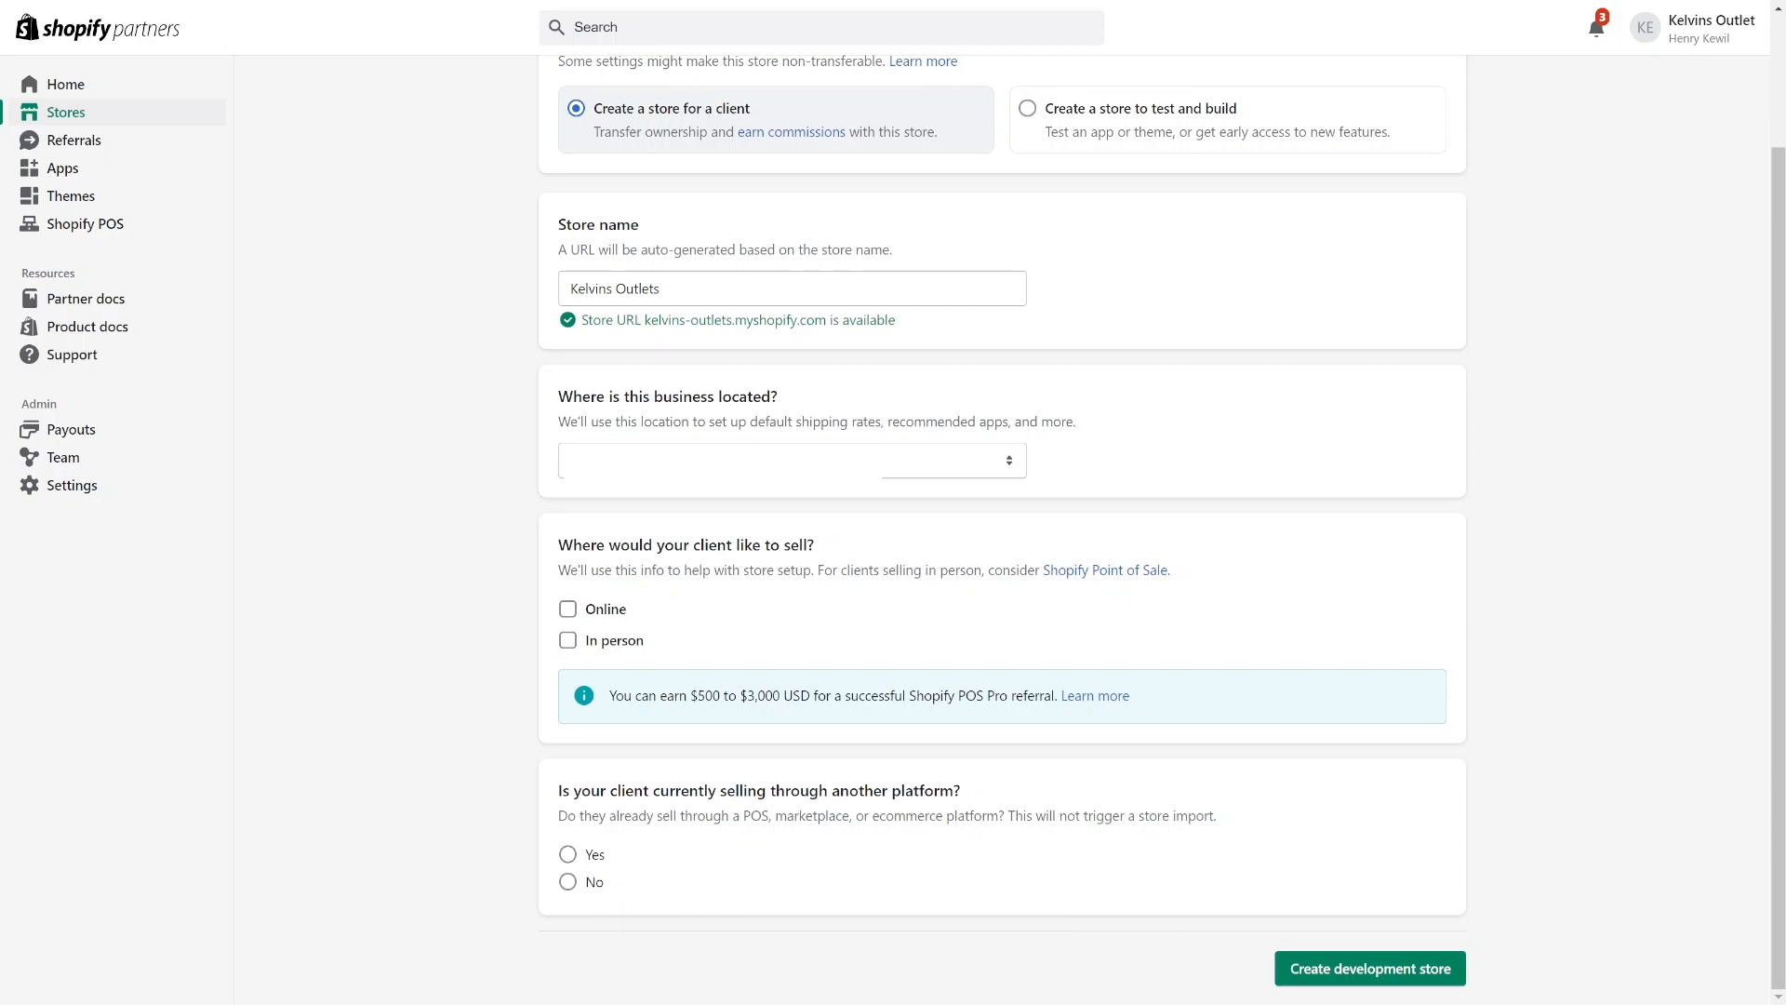
left_click(568, 609)
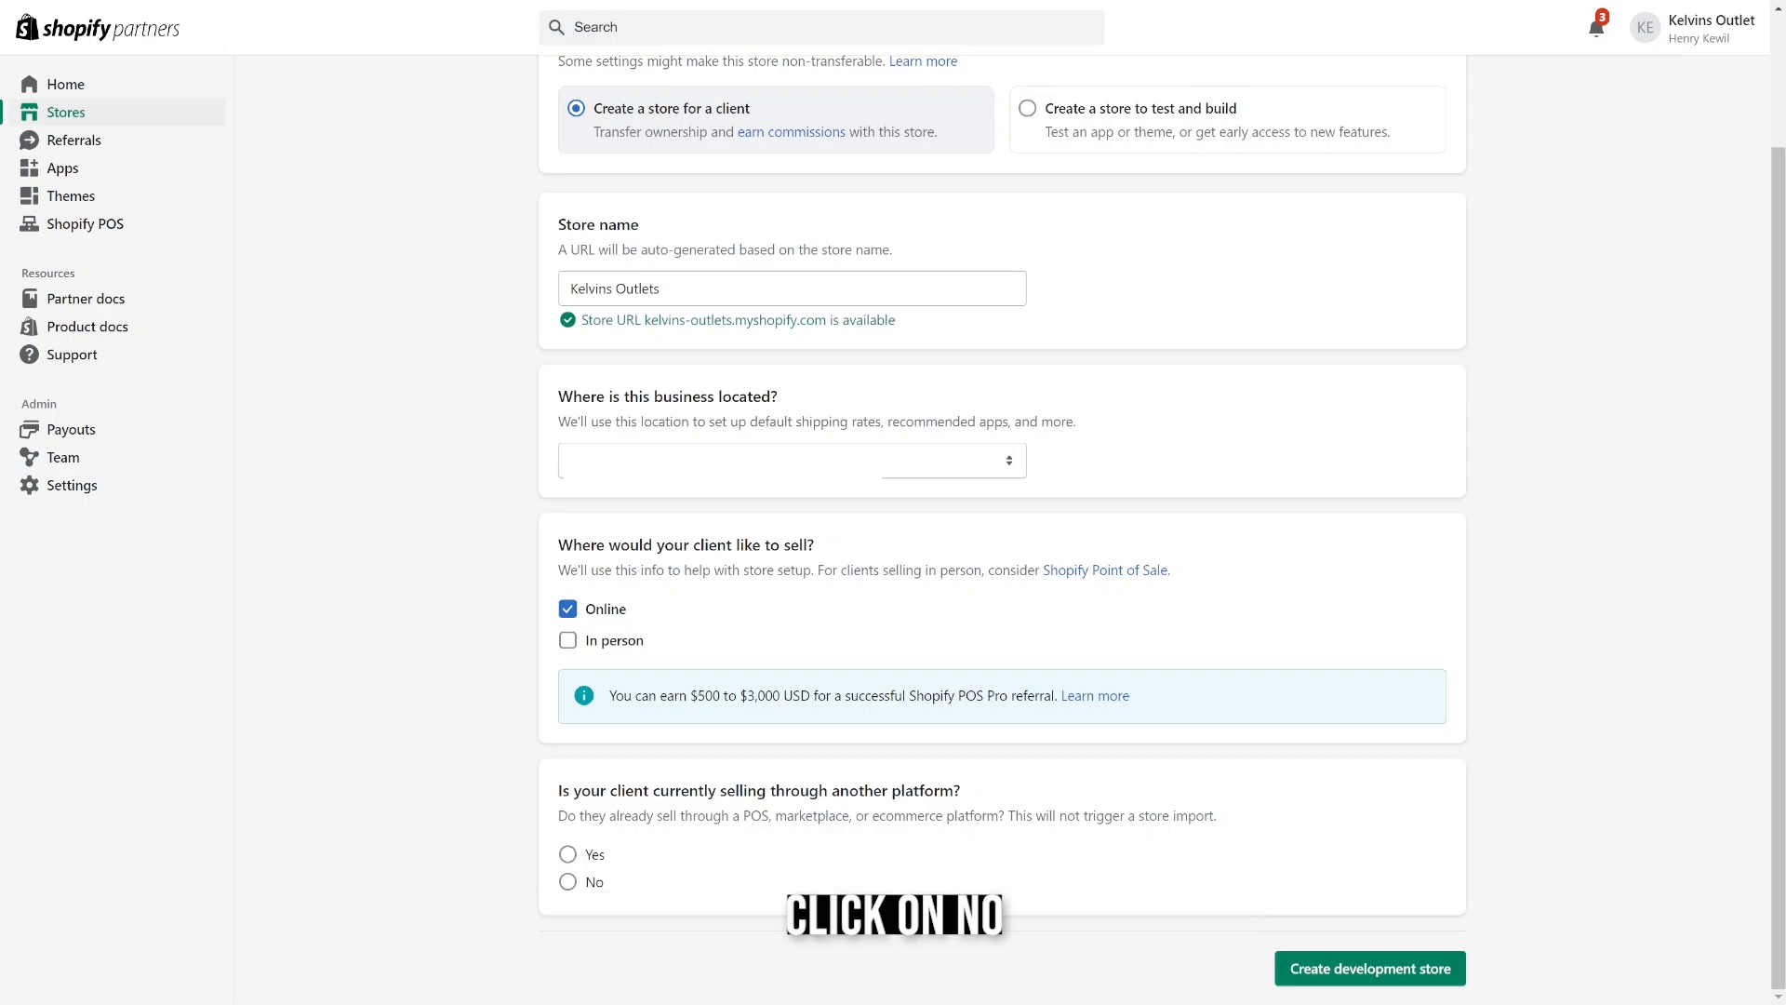
left_click(567, 882)
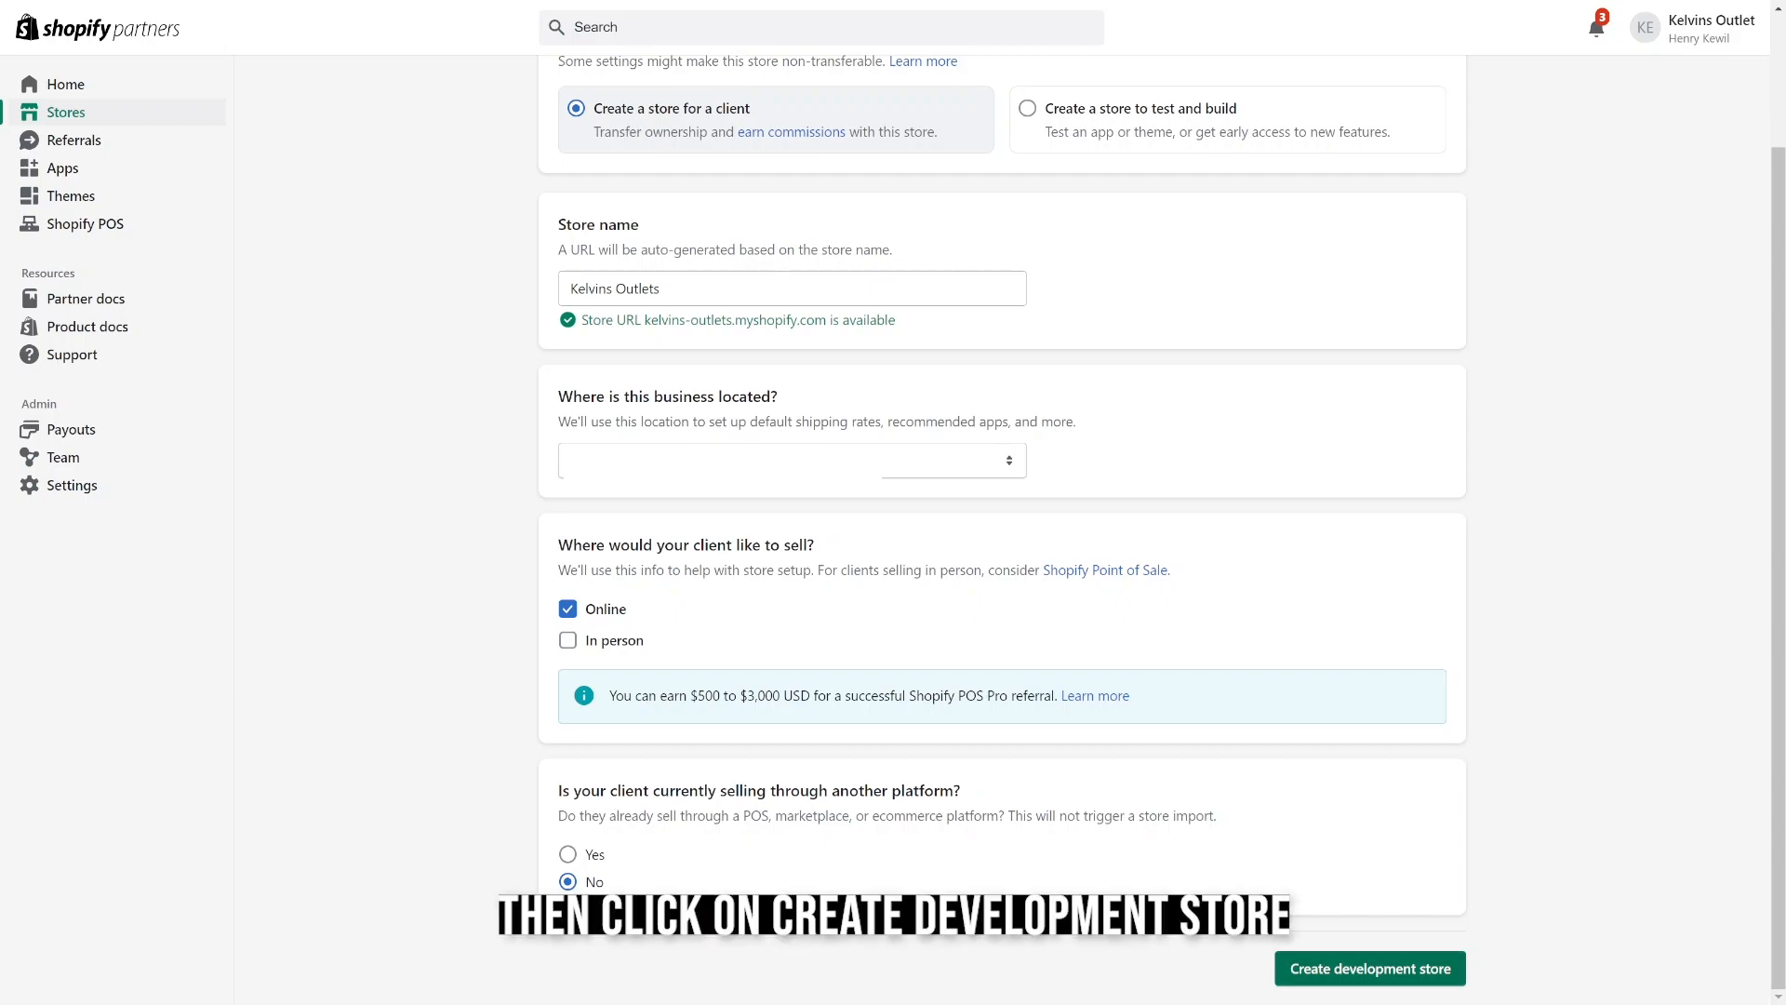
left_click(1370, 968)
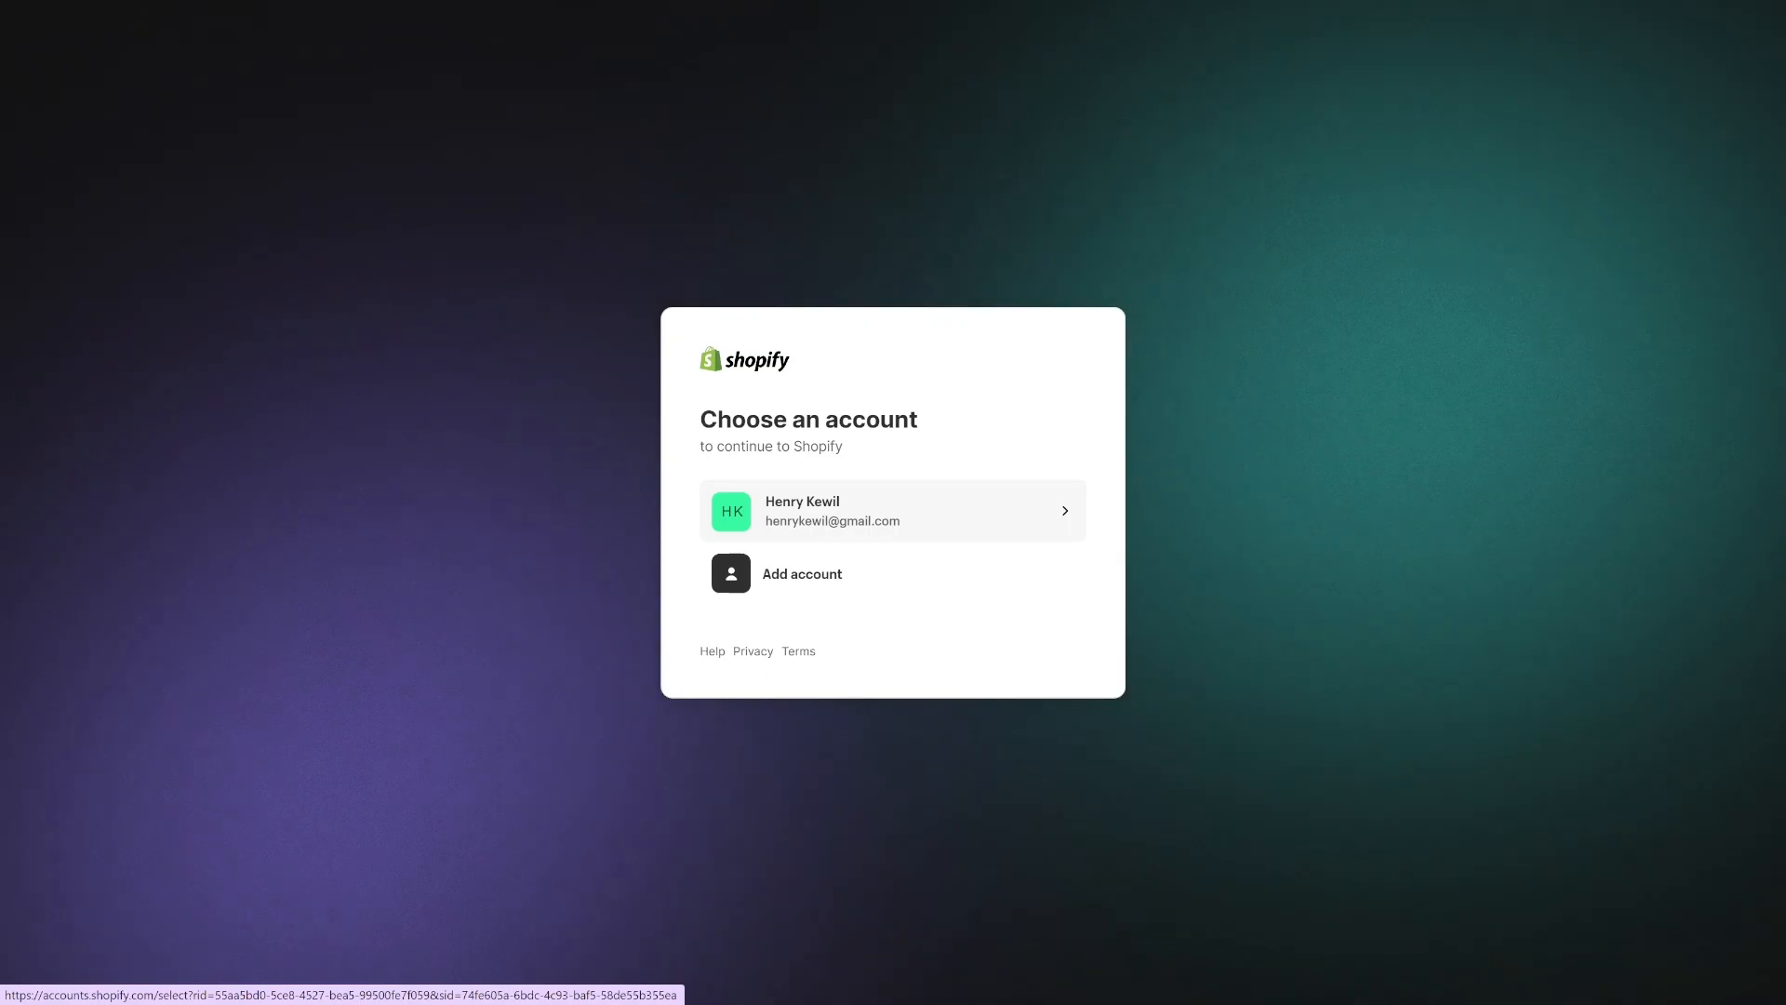
left_click(893, 511)
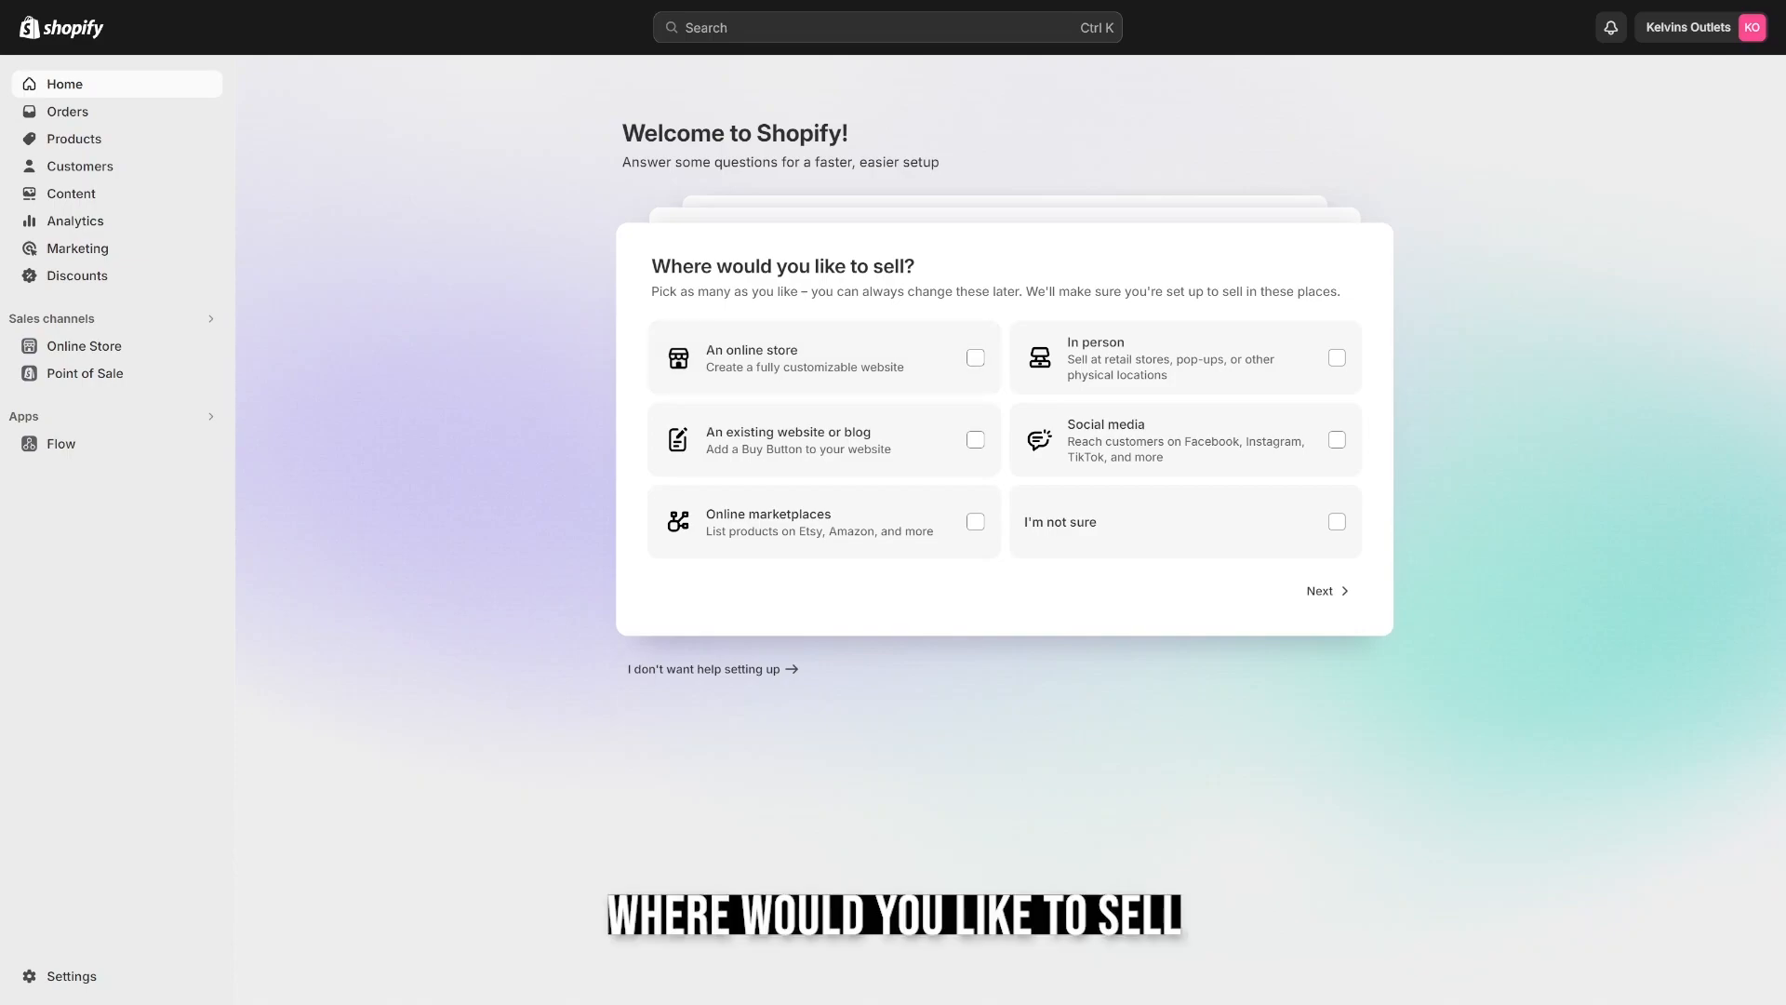
Complete the store setup questions with an online store, "I'm just starting" and dropshipping products.
left_click(975, 358)
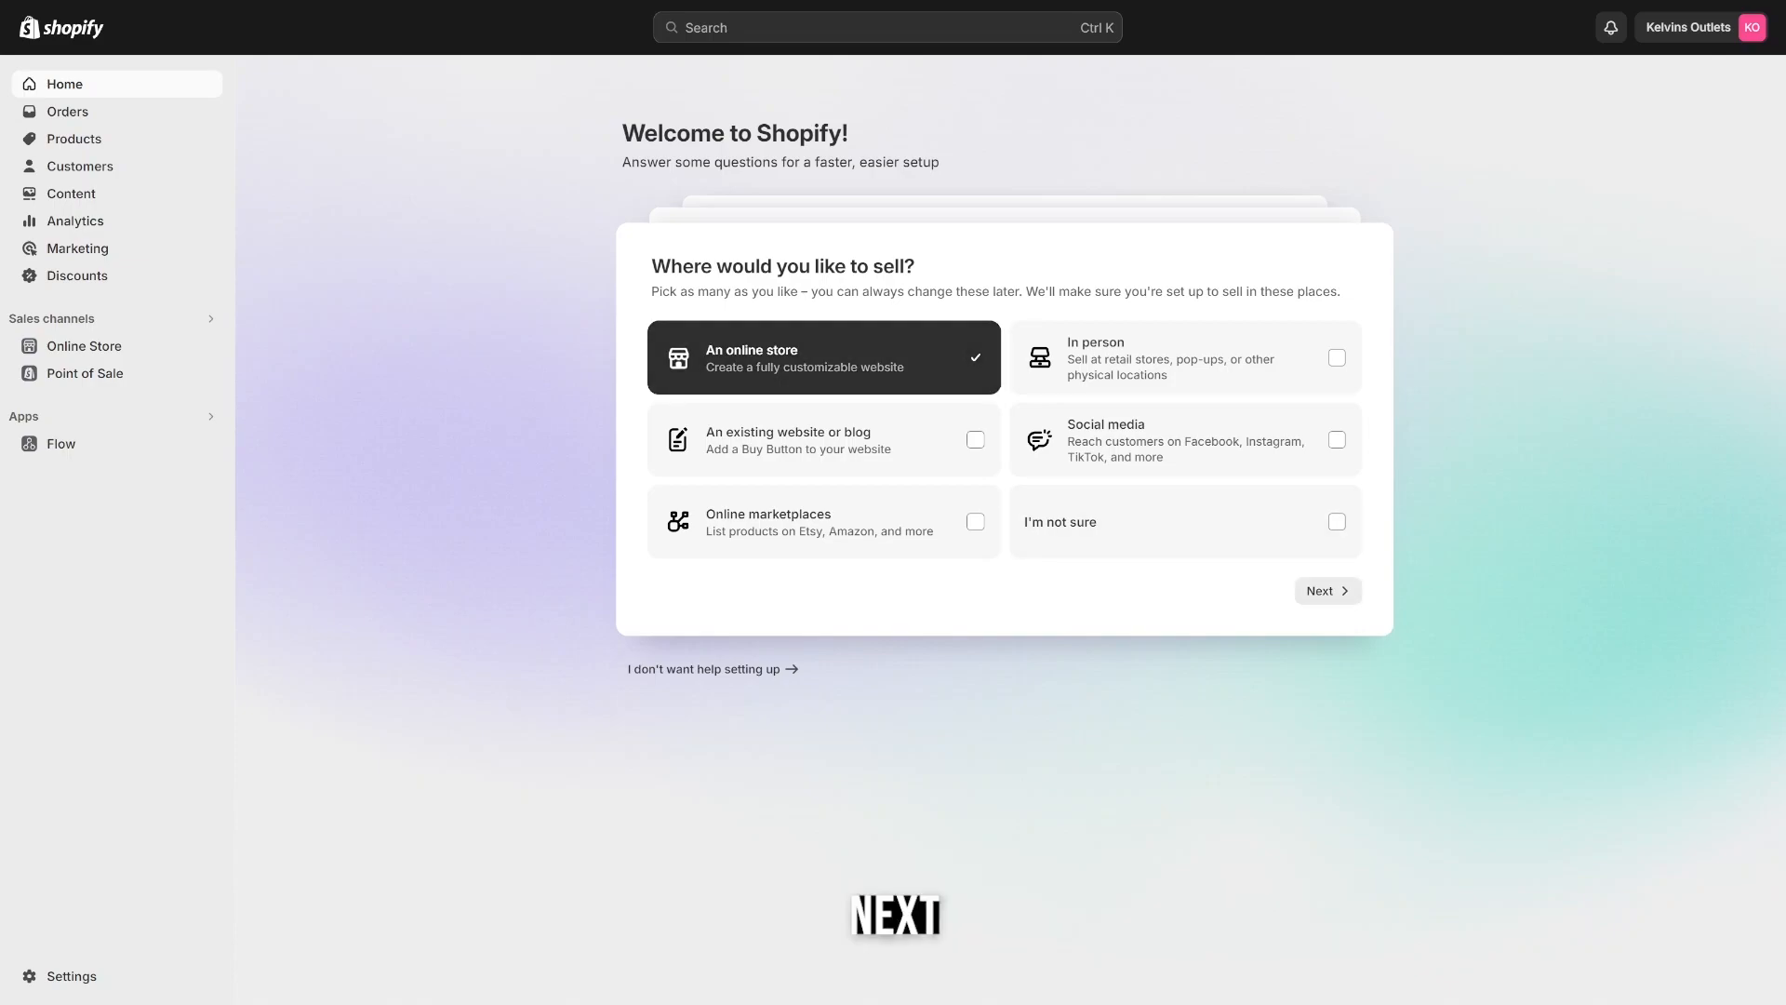
left_click(1321, 590)
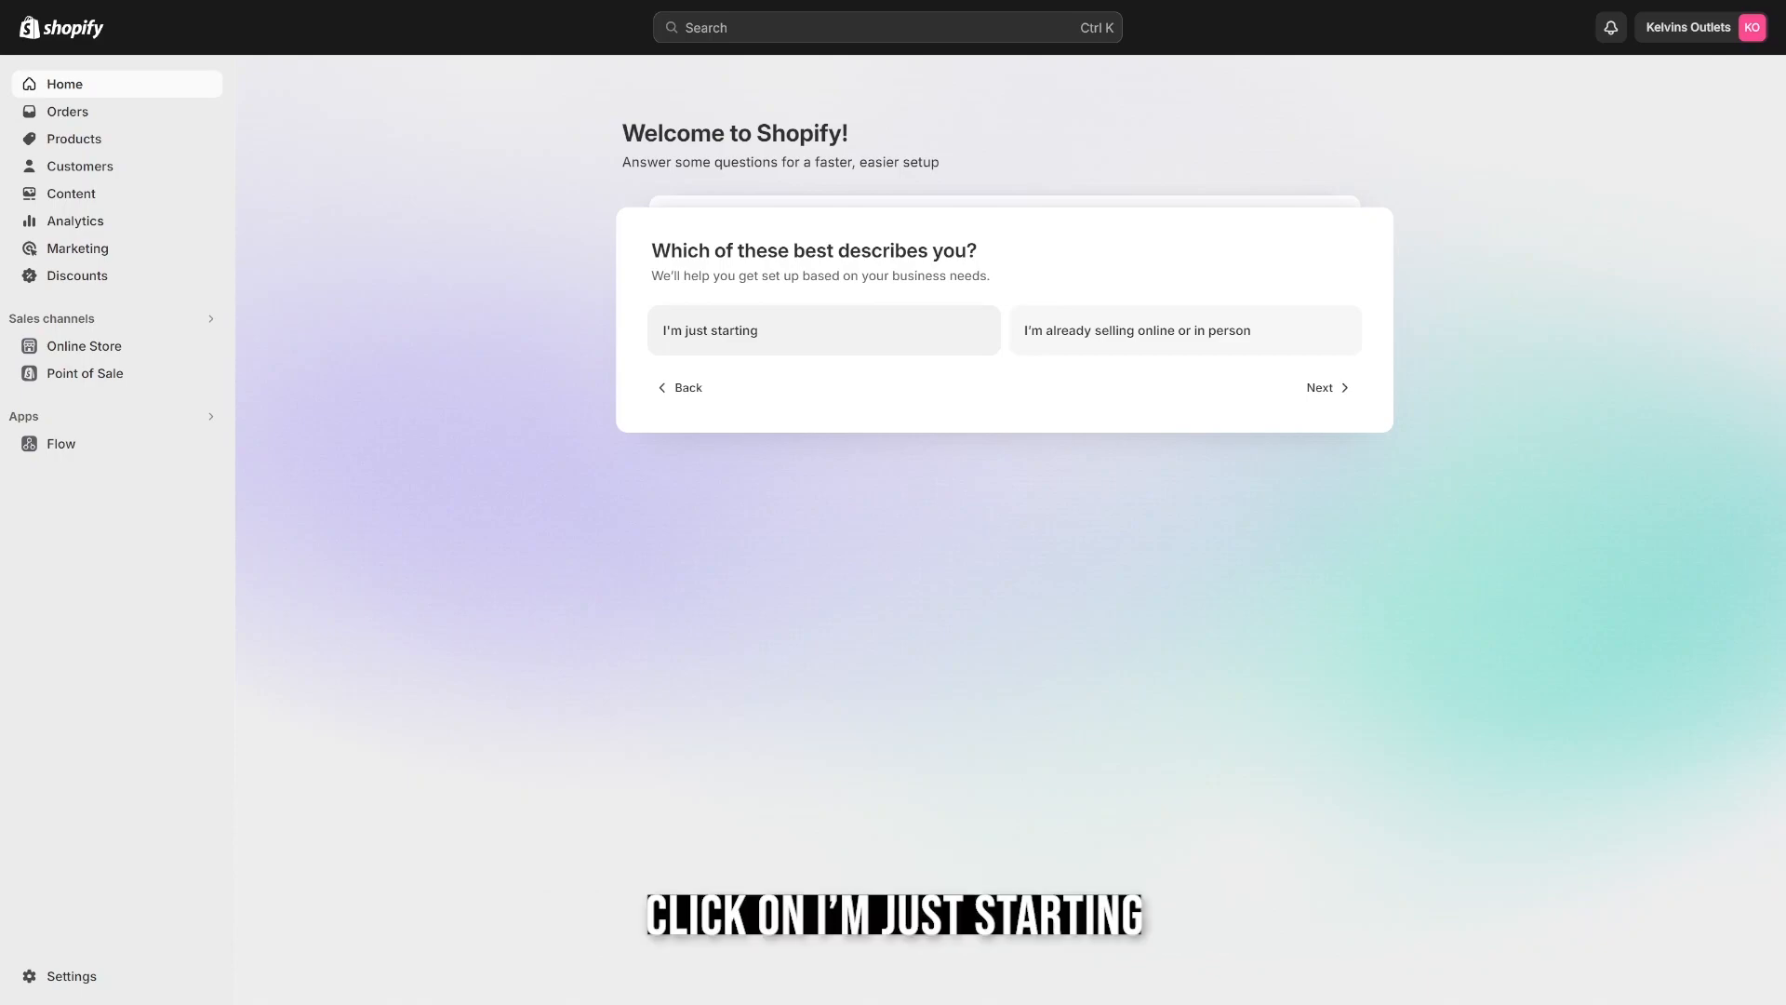
left_click(824, 330)
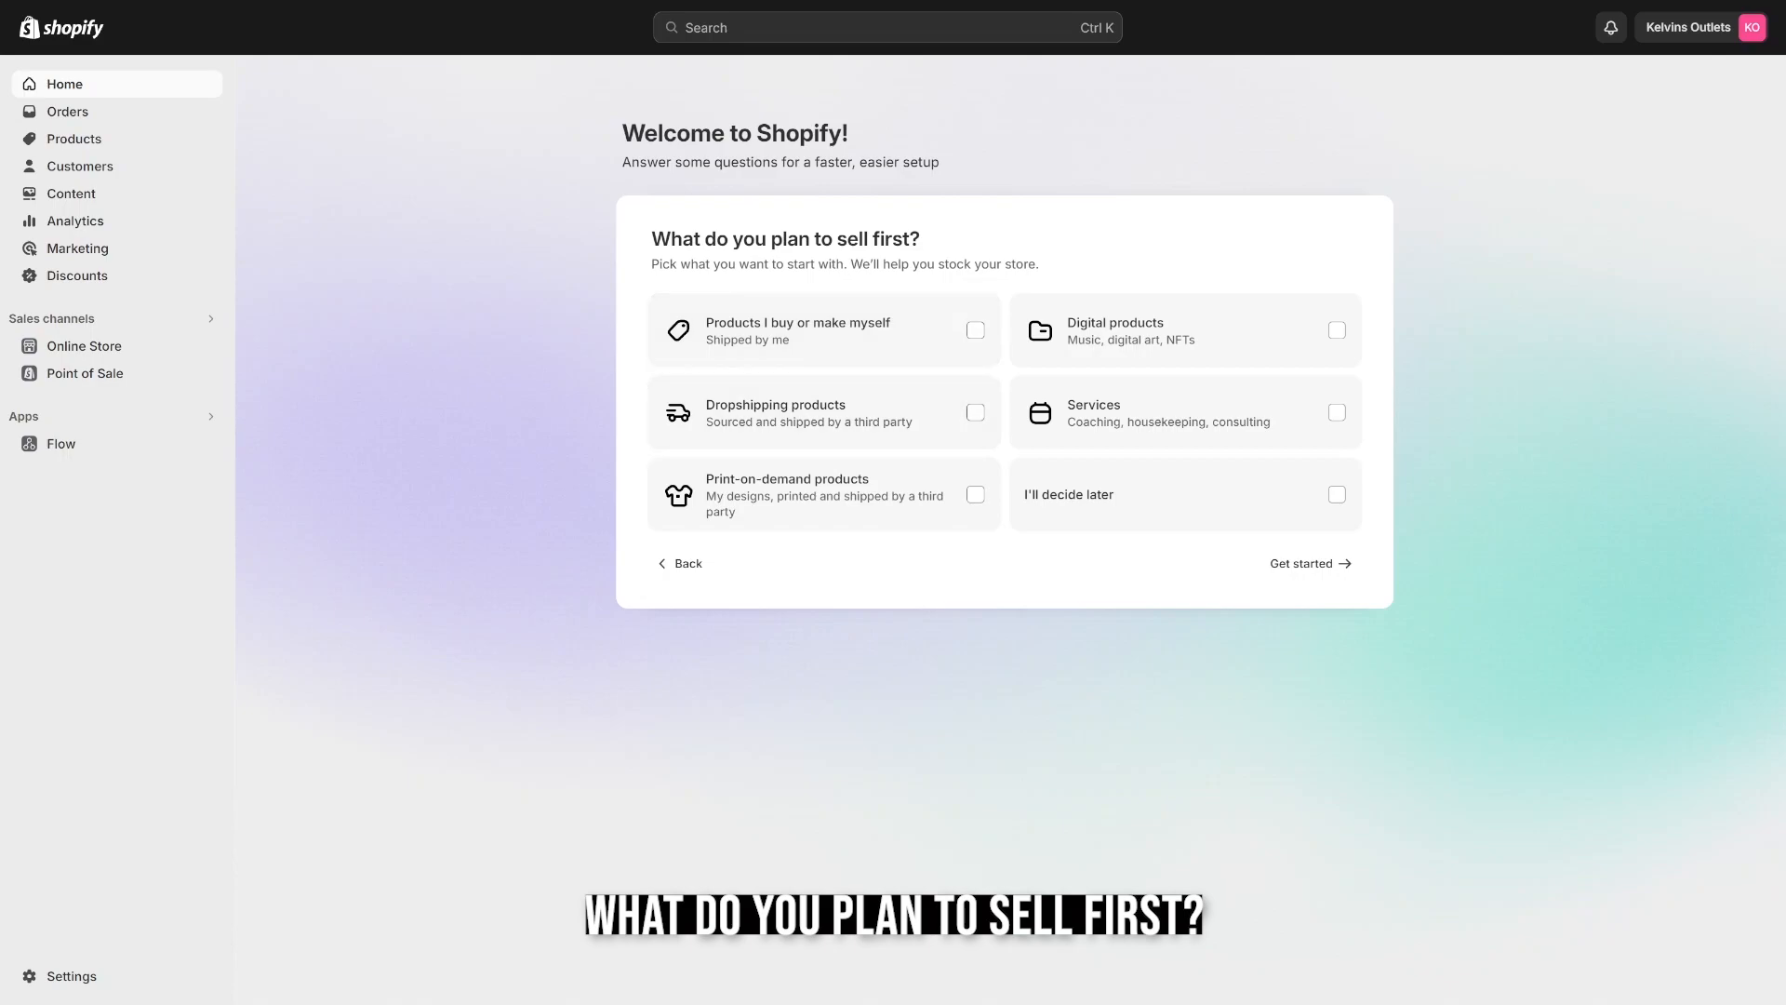
left_click(975, 412)
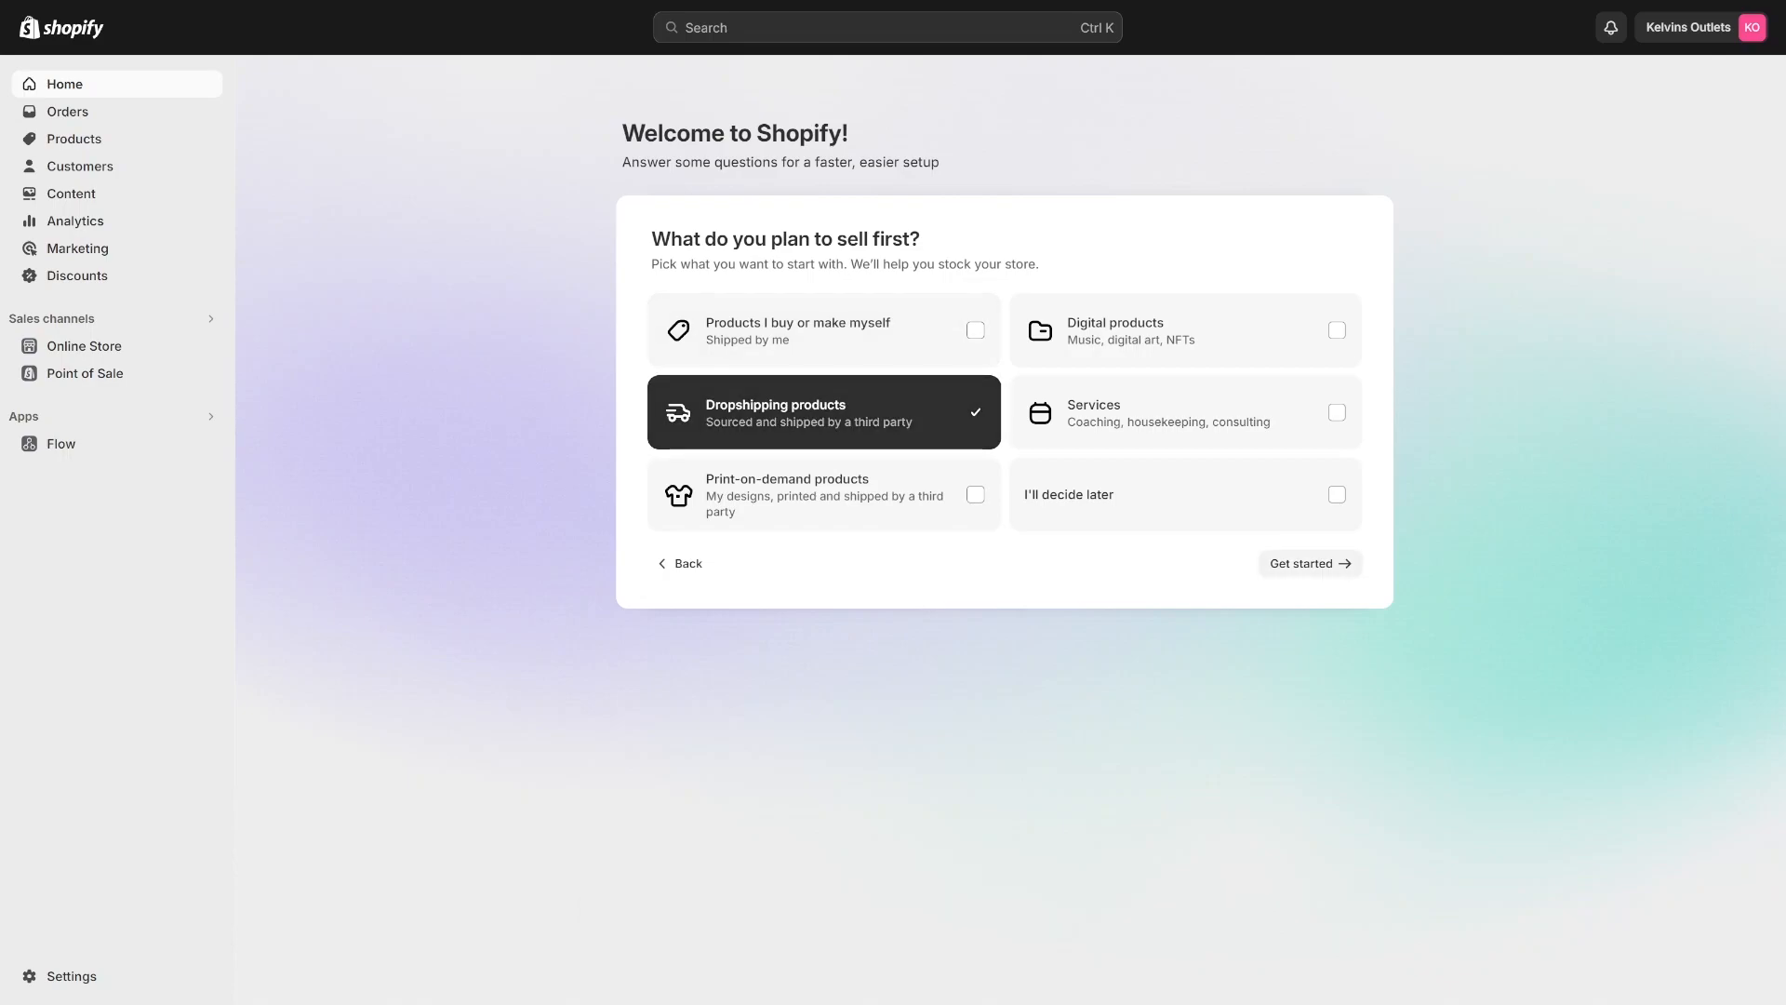
left_click(1310, 563)
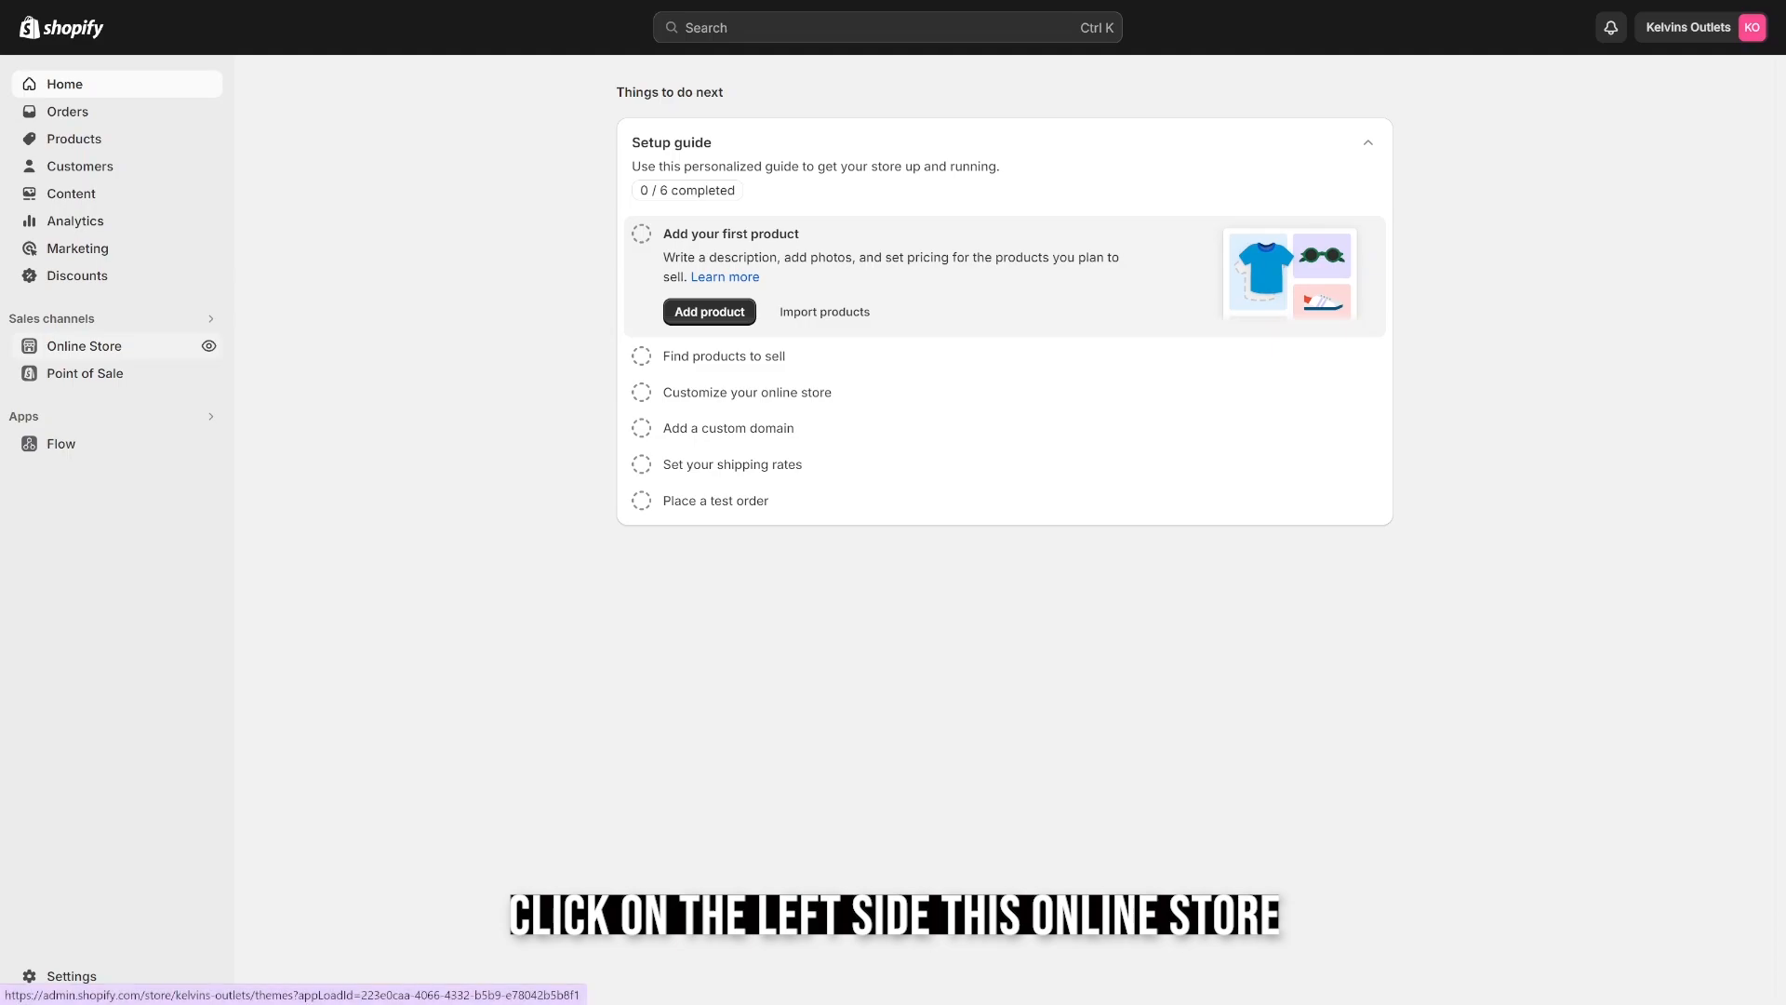
Add the free Dawn theme to the online store and publish it.
left_click(84, 345)
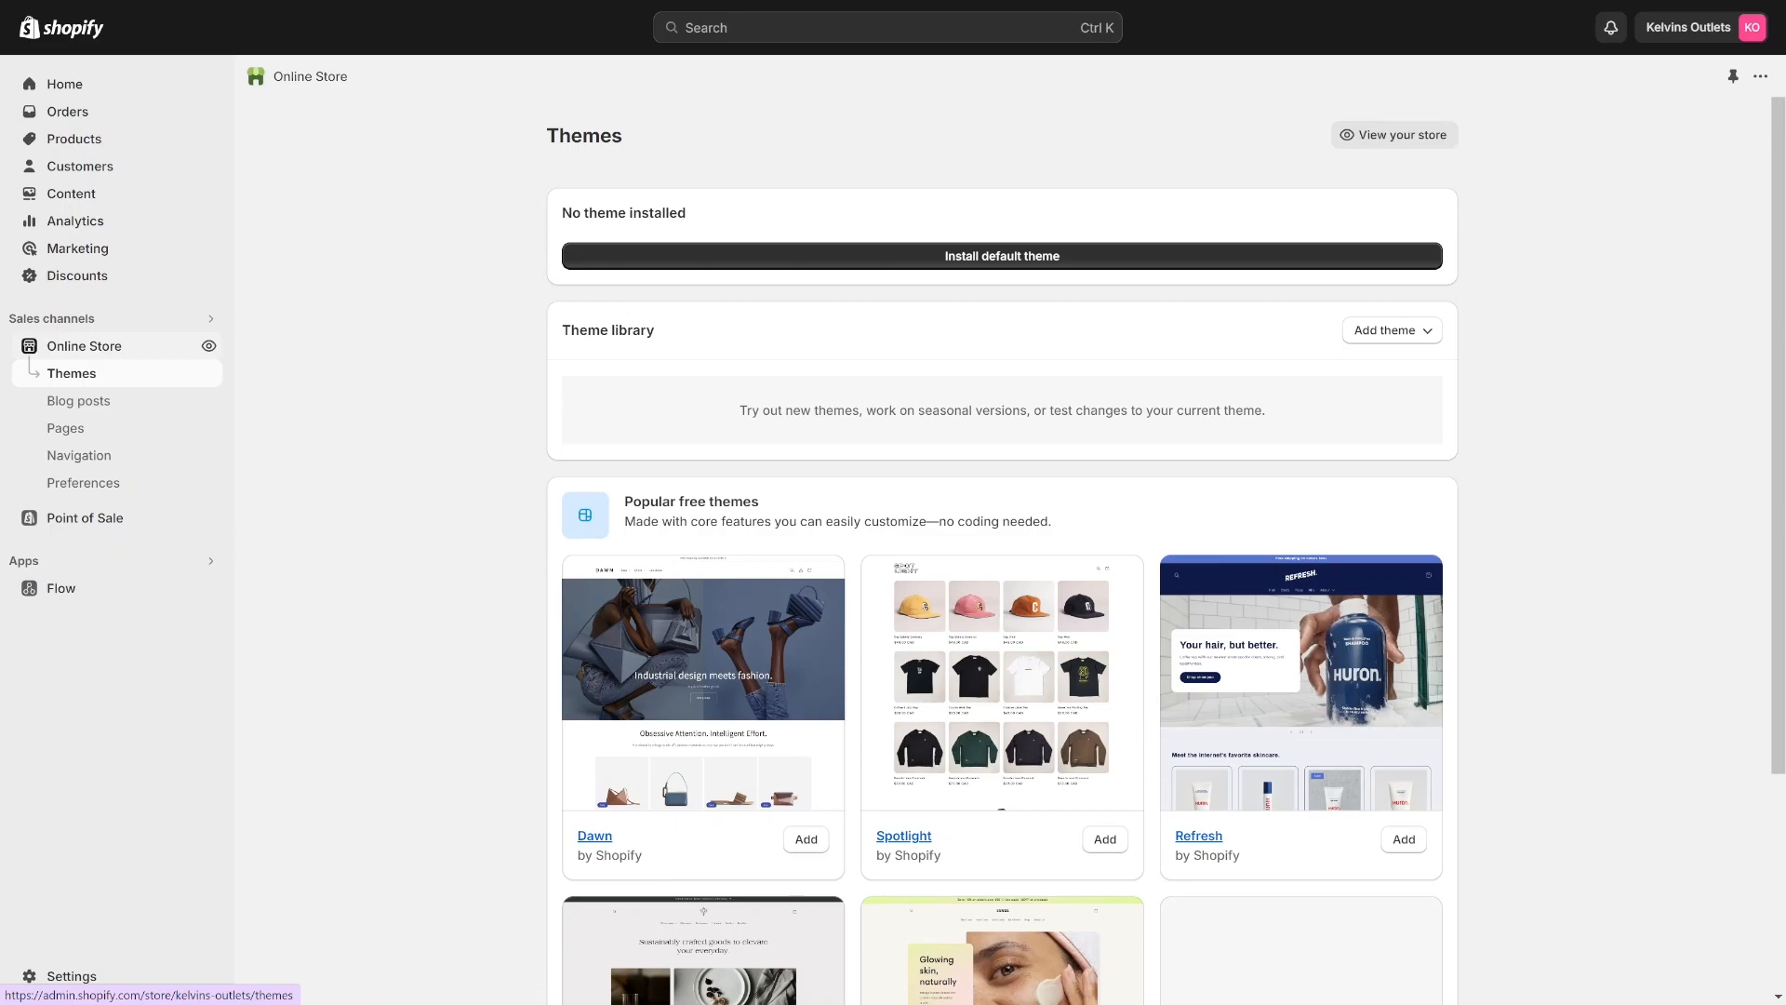
scroll(1001, 530, "down", 2)
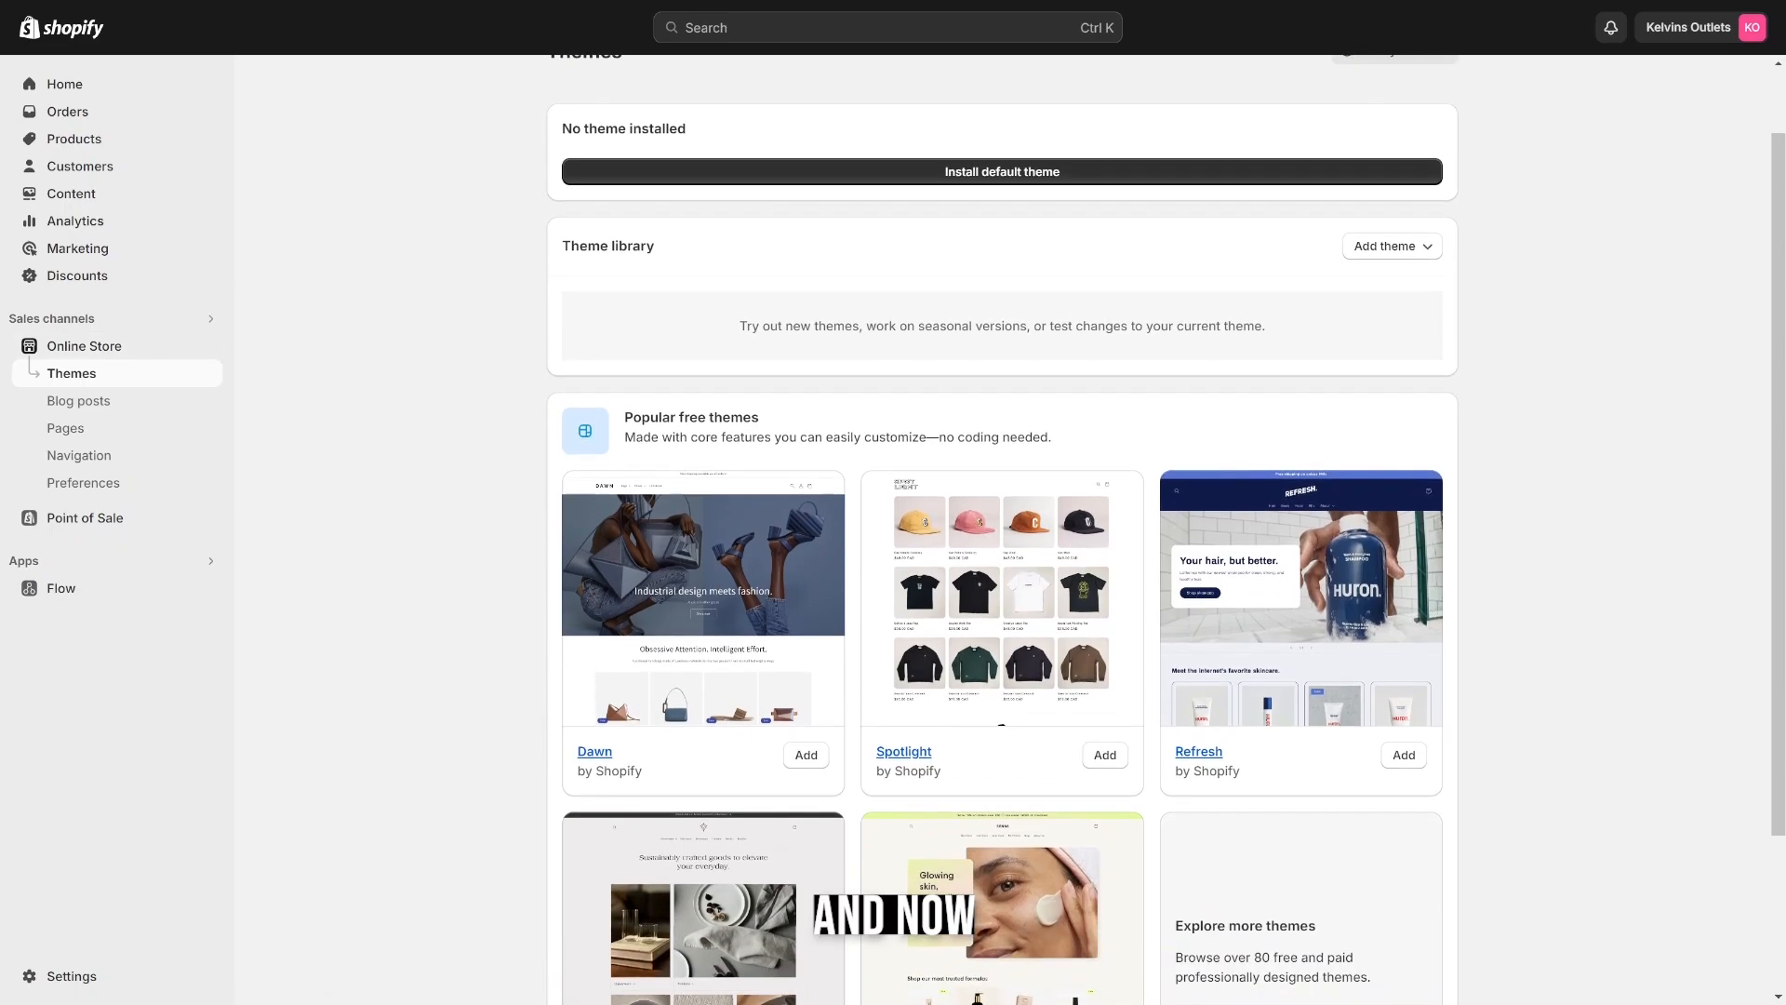
scroll(1002, 530, "up", 1)
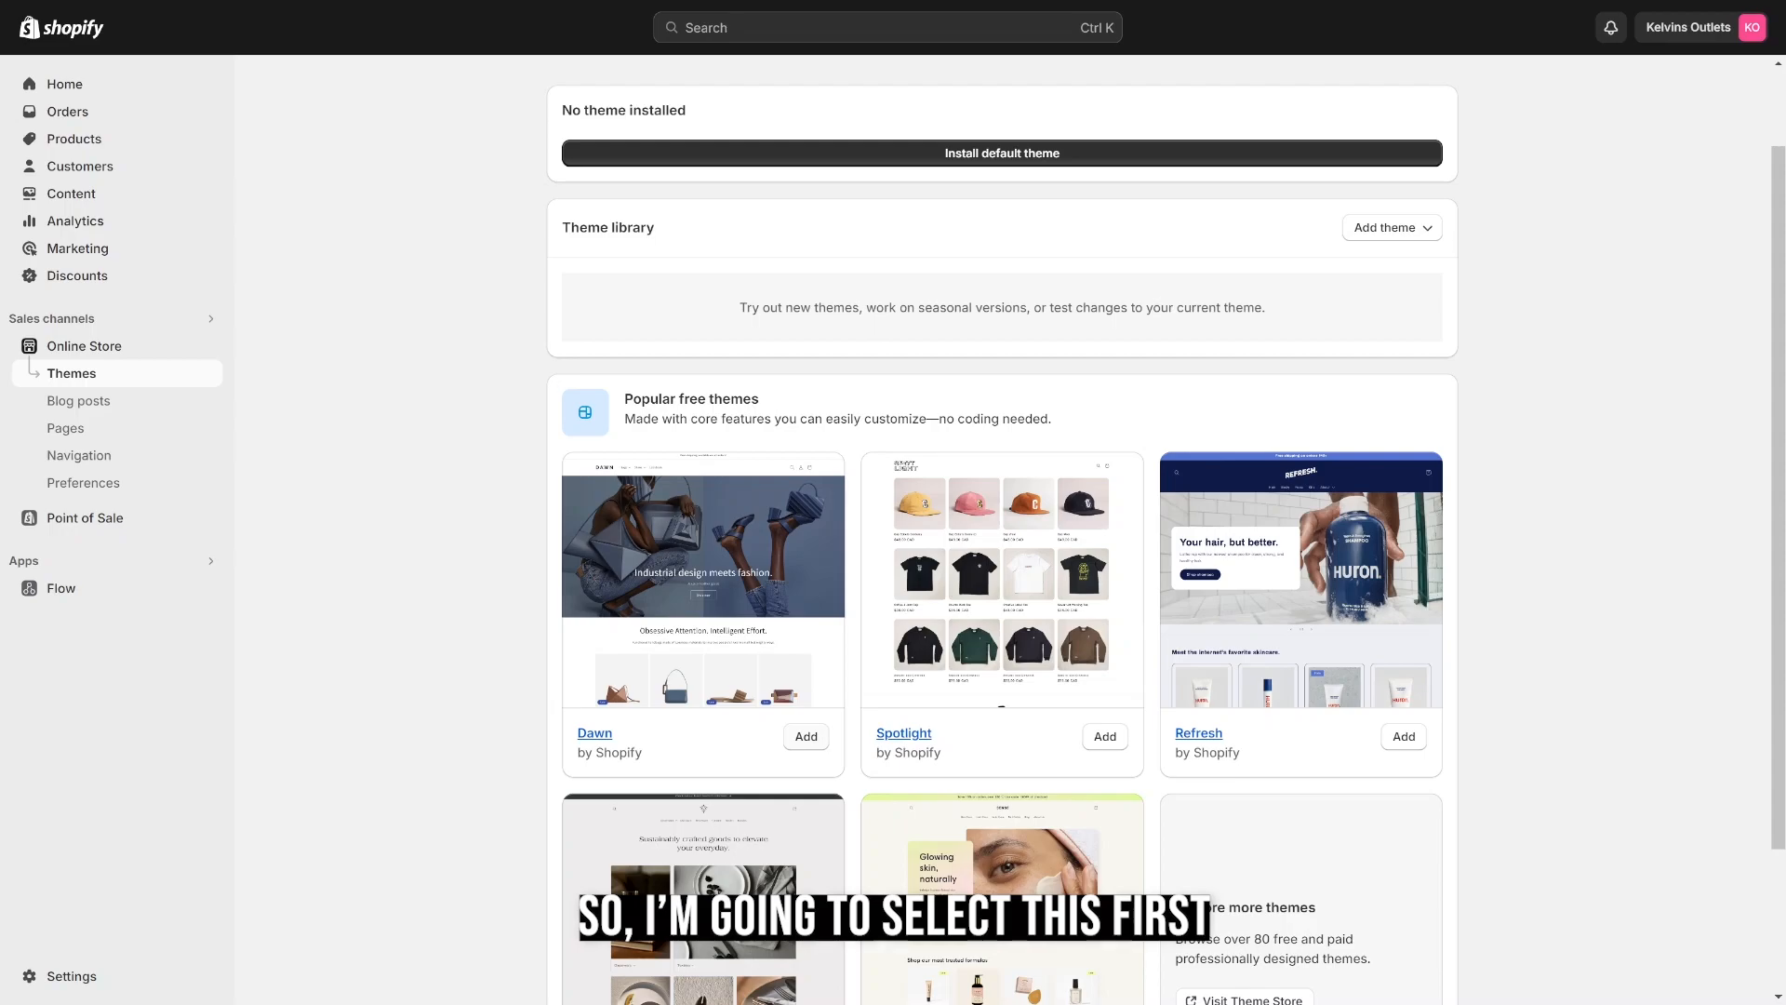
left_click(806, 736)
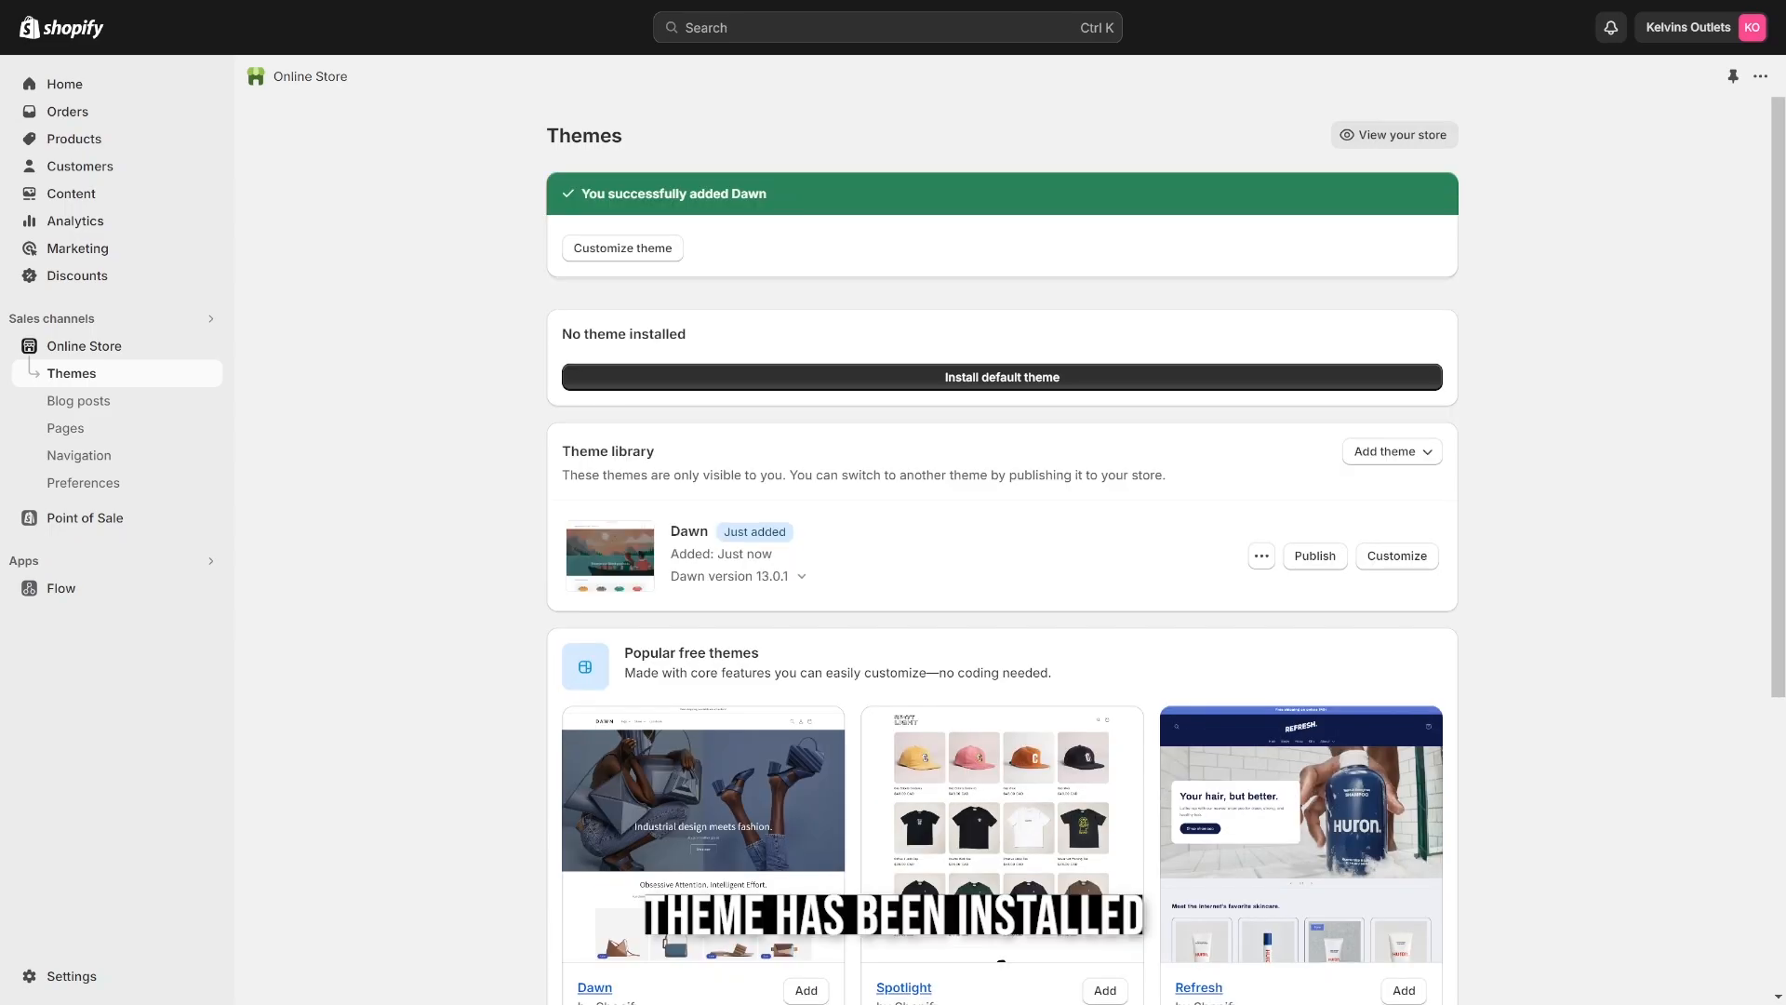
left_click(1314, 556)
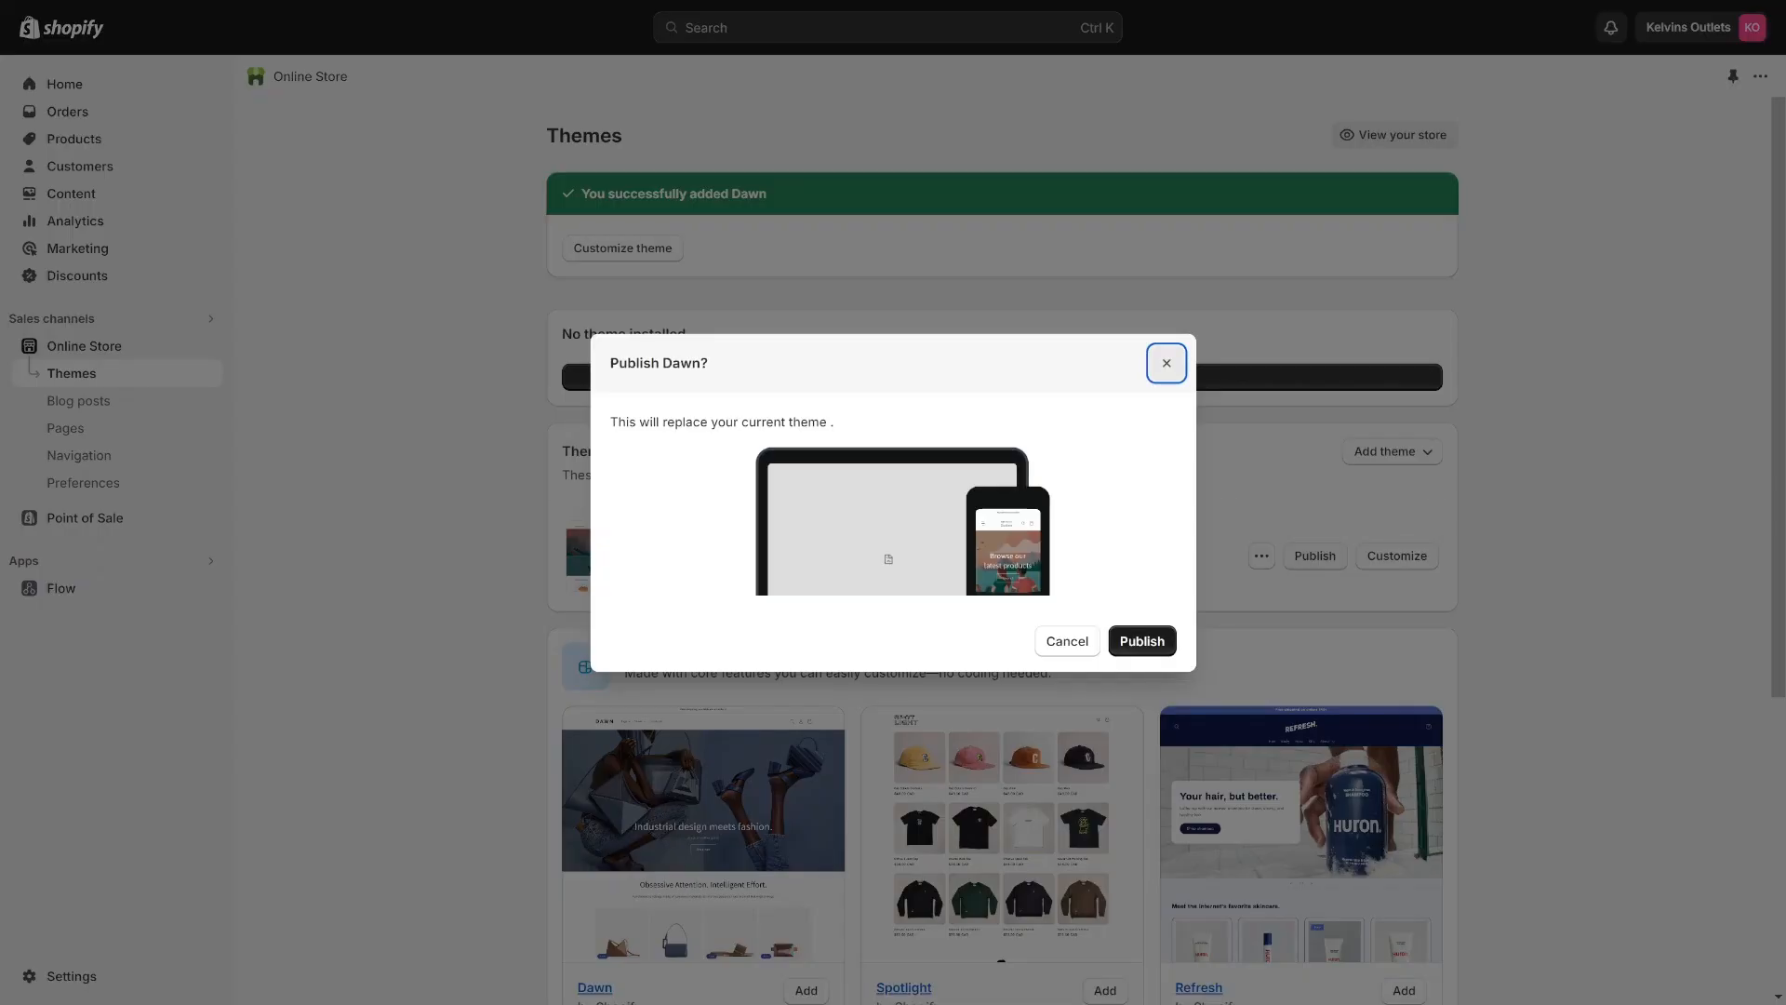
left_click(1141, 640)
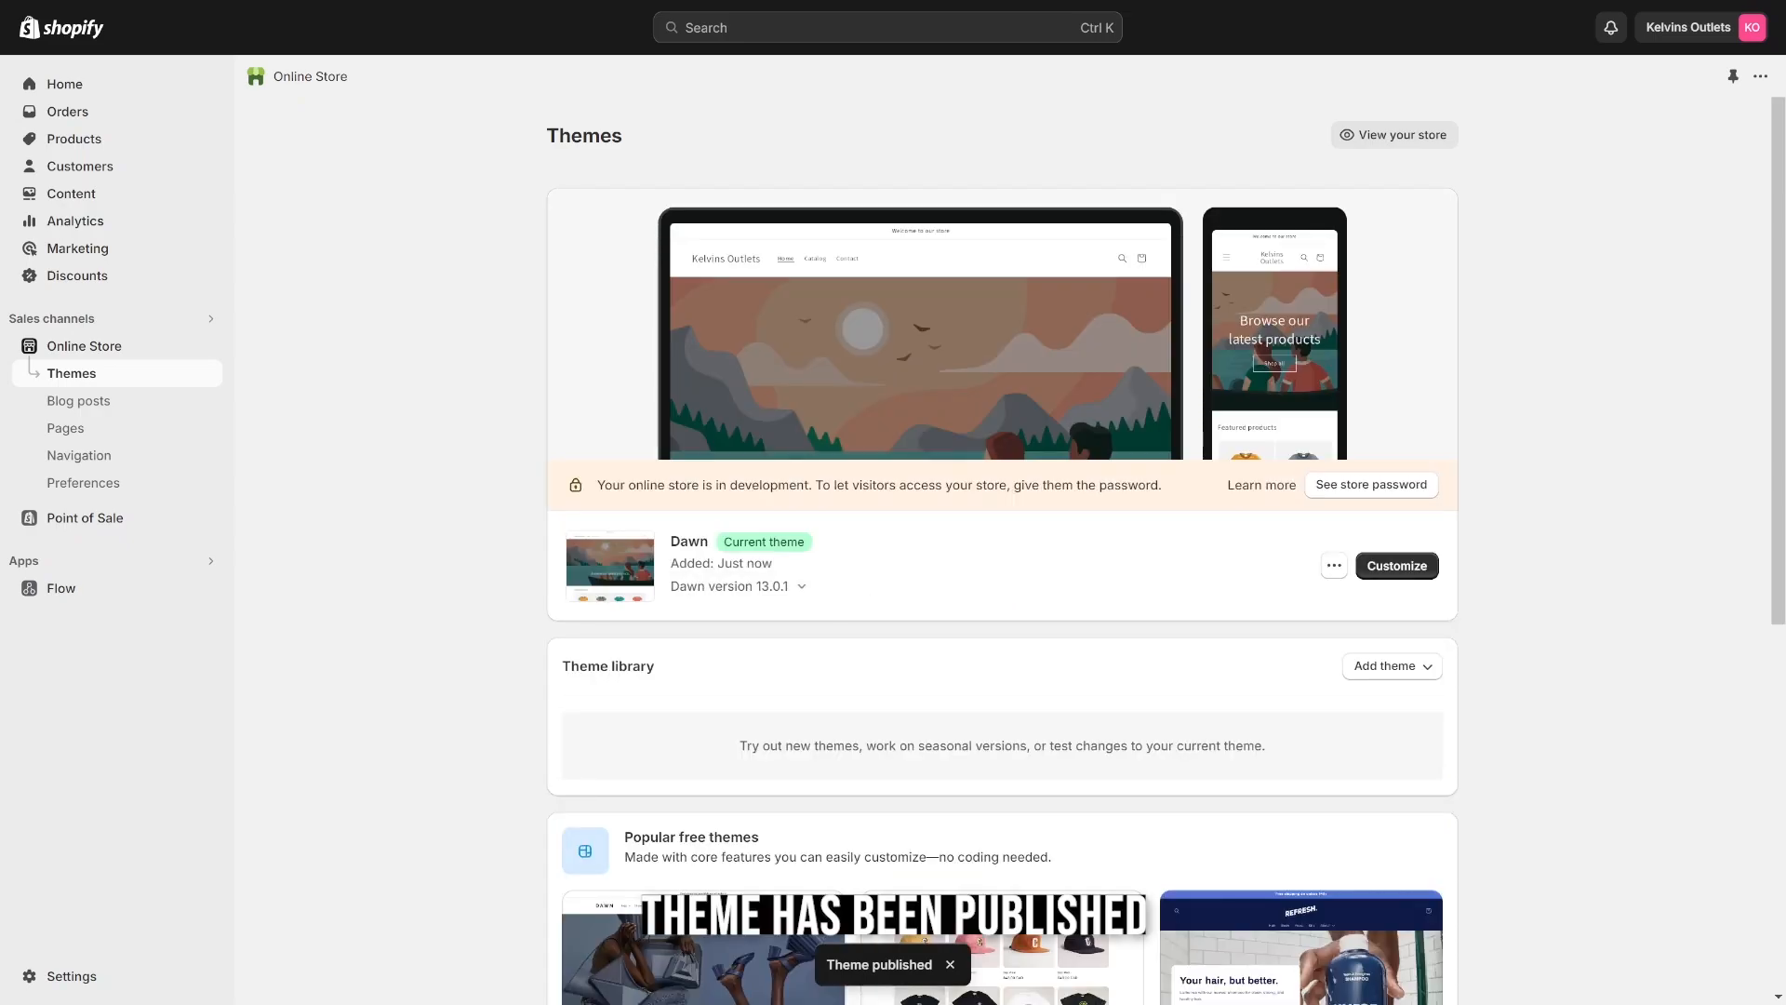
View the live online store and look over its home page and featured products.
mouse_move(139, 346)
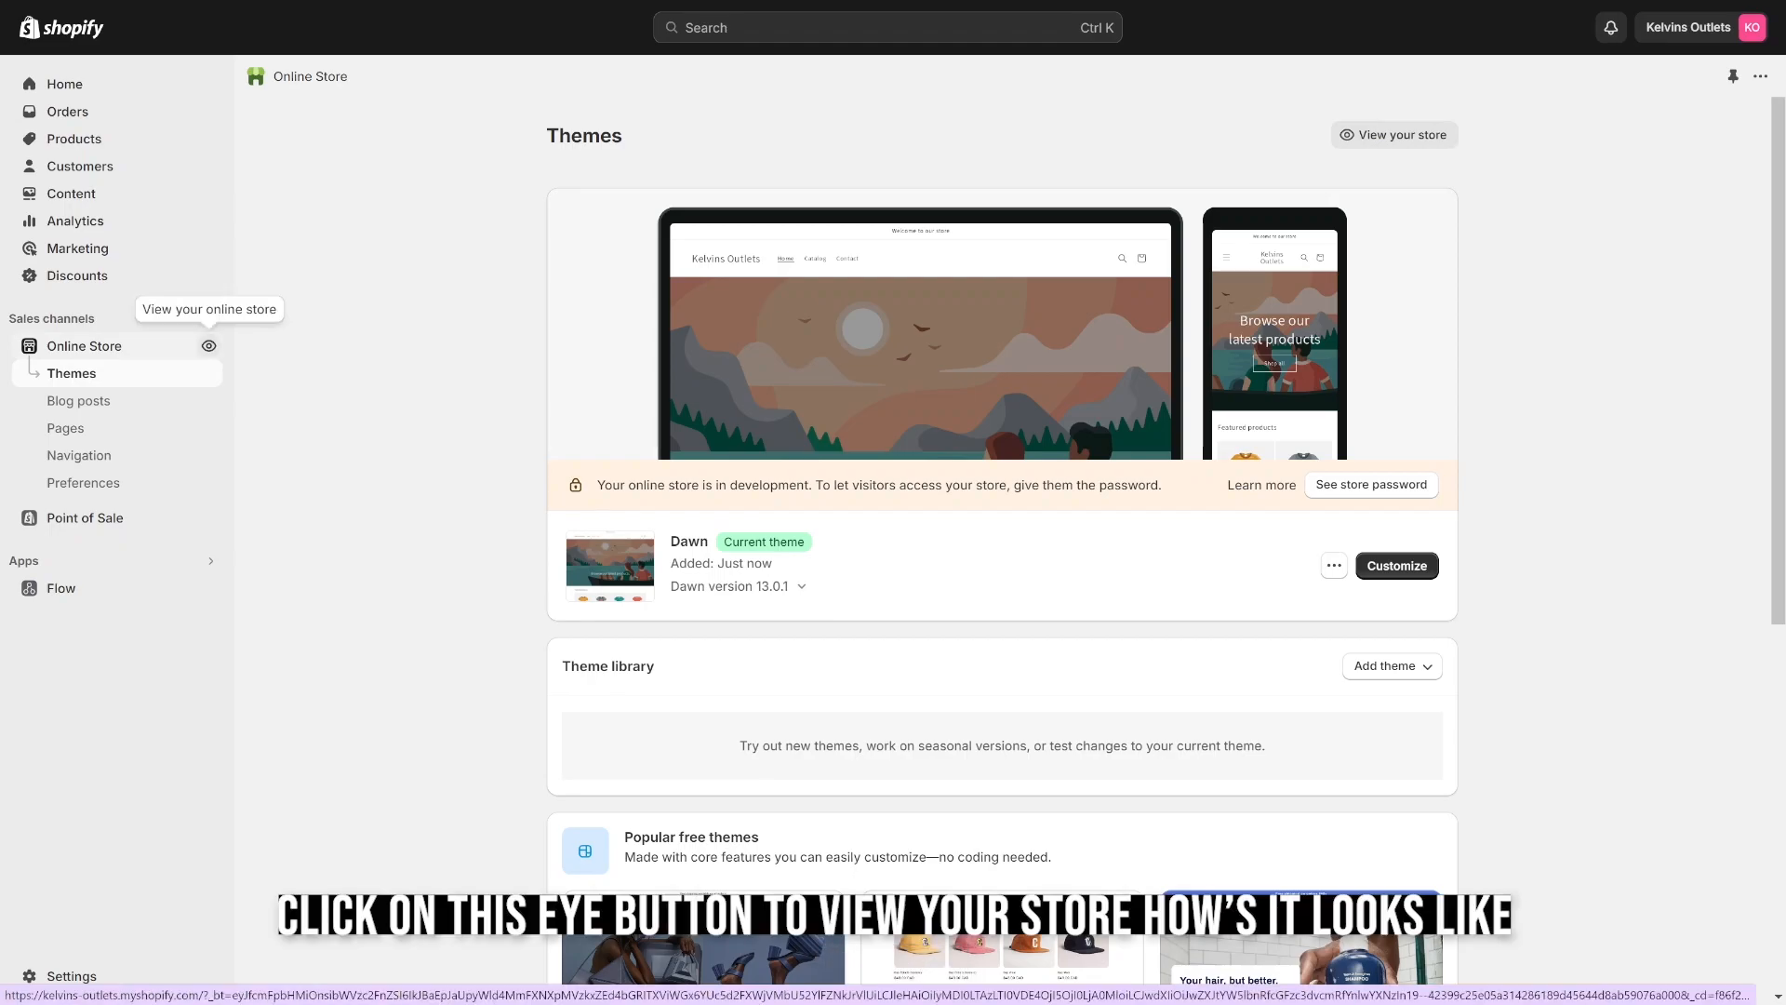
left_click(208, 345)
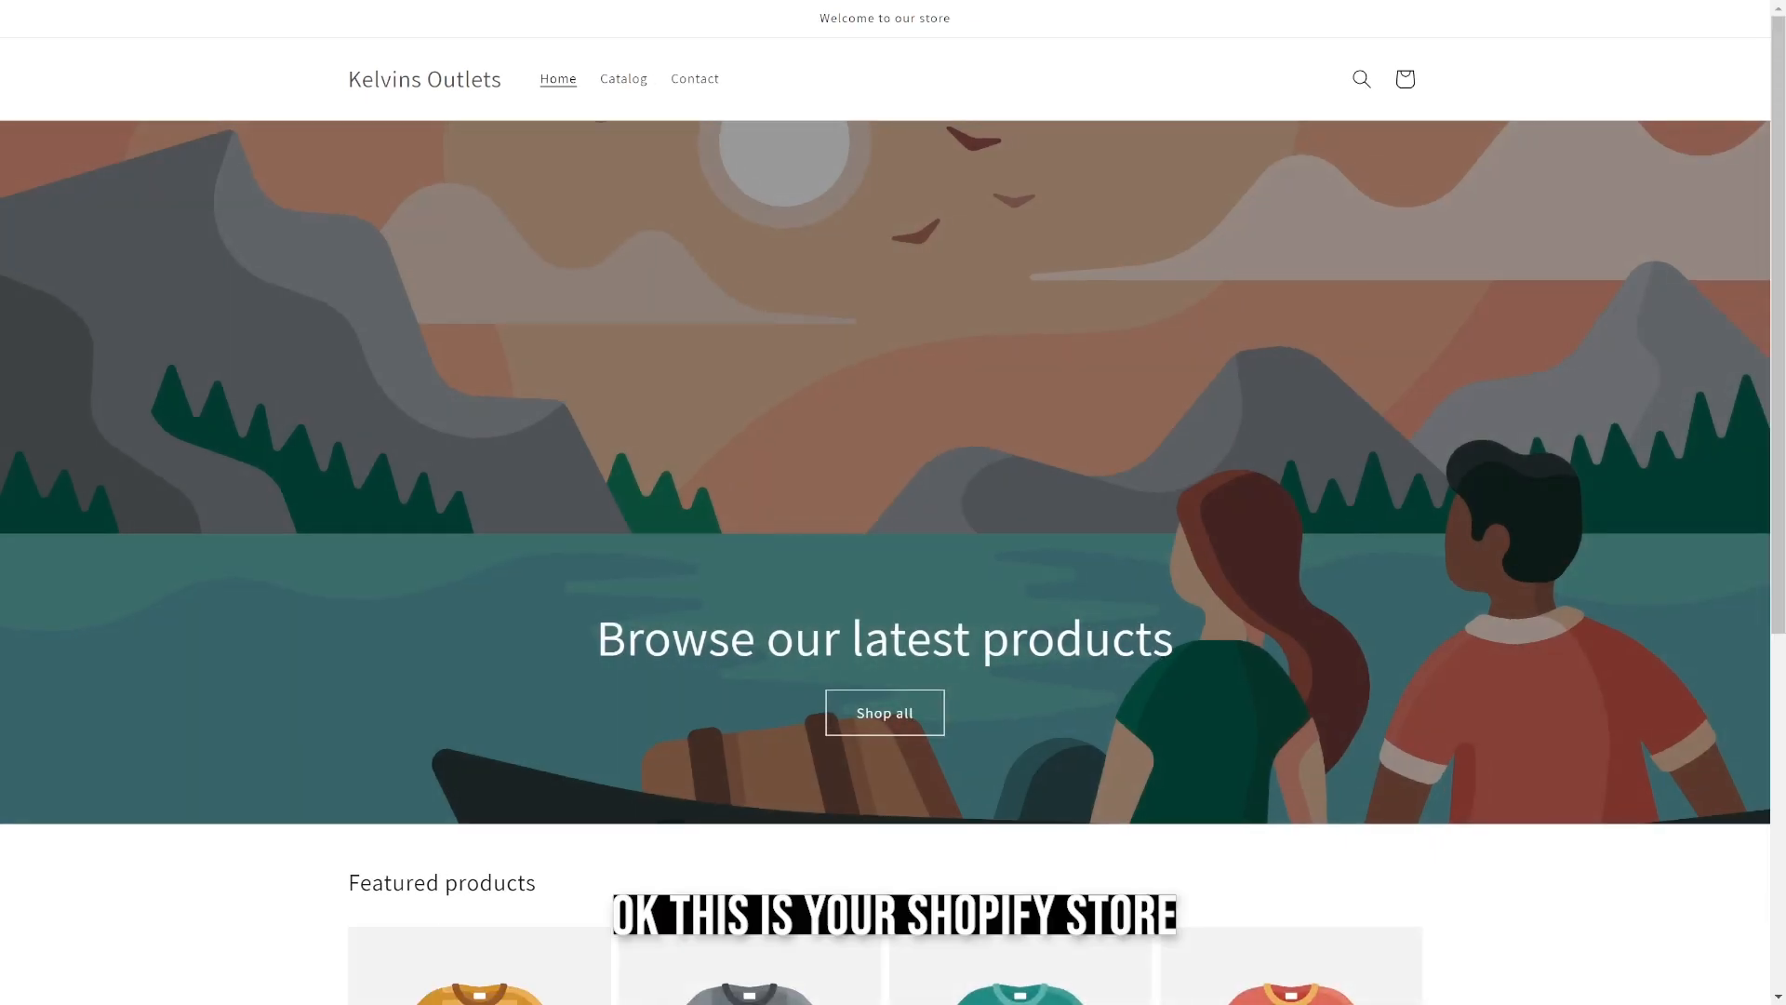
scroll(885, 502, "down", 6)
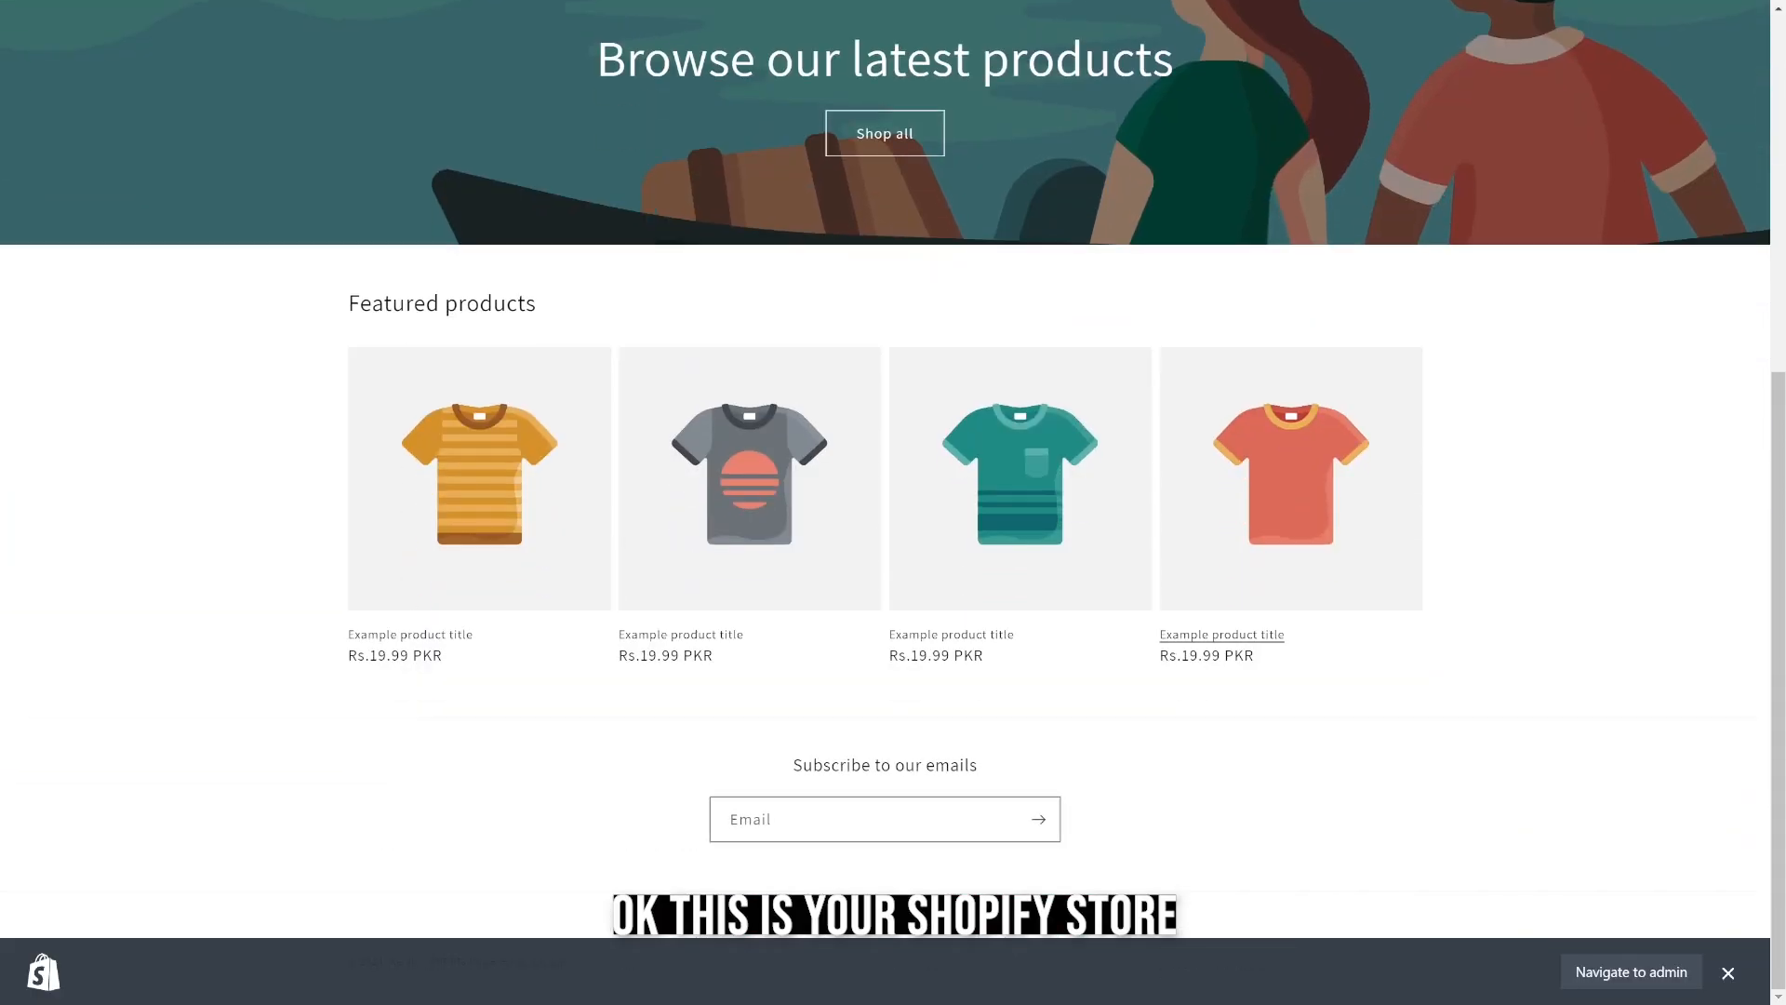
scroll(884, 502, "up", 6)
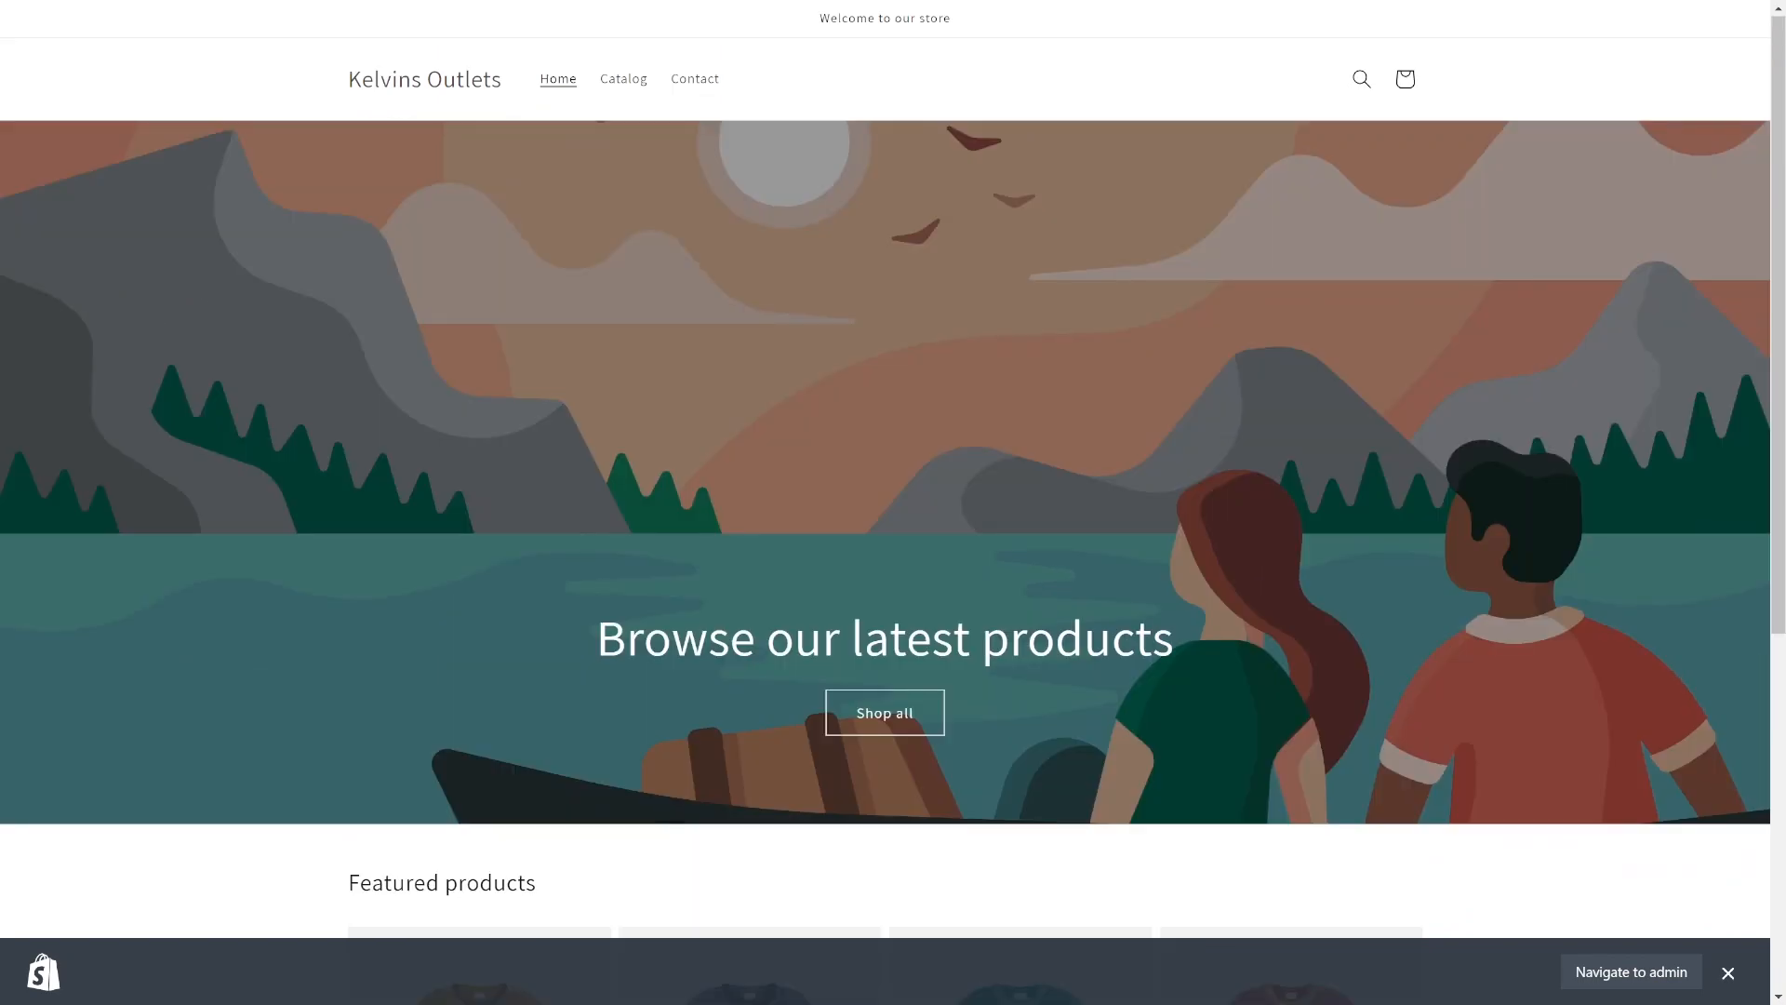